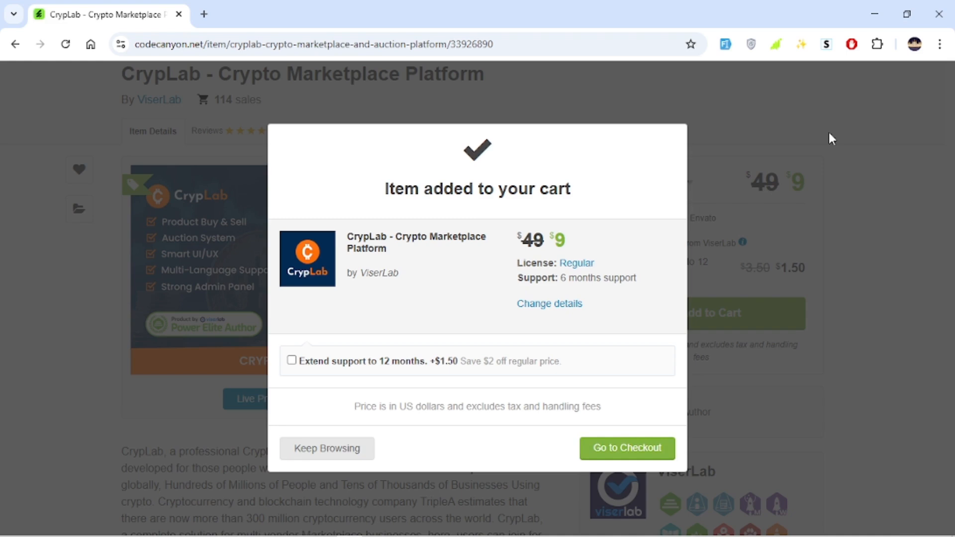
# Dismiss the cart confirmation and switch to File Explorer's Purchased Script folder
pyautogui.click(865, 139)
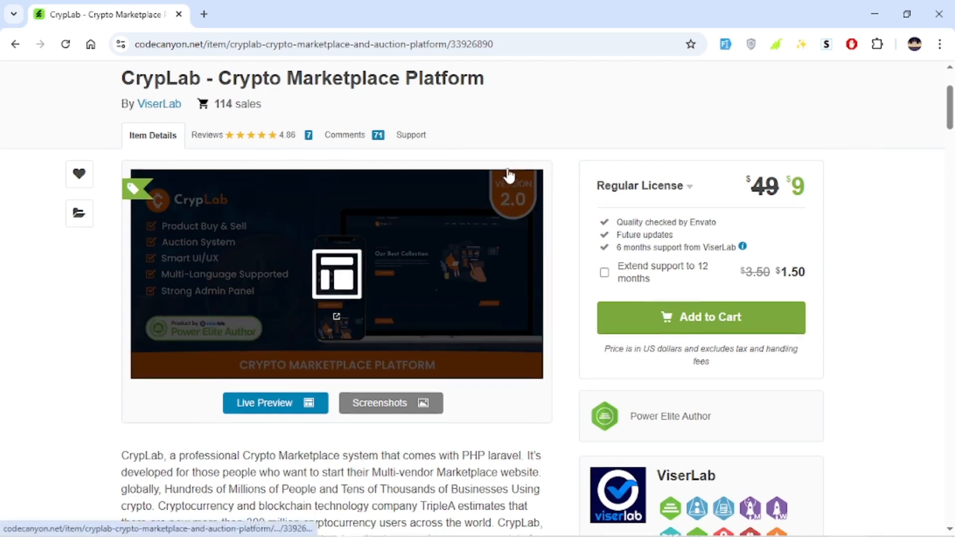
pyautogui.scroll(3, 510, 177)
pyautogui.moveTo(506, 169)
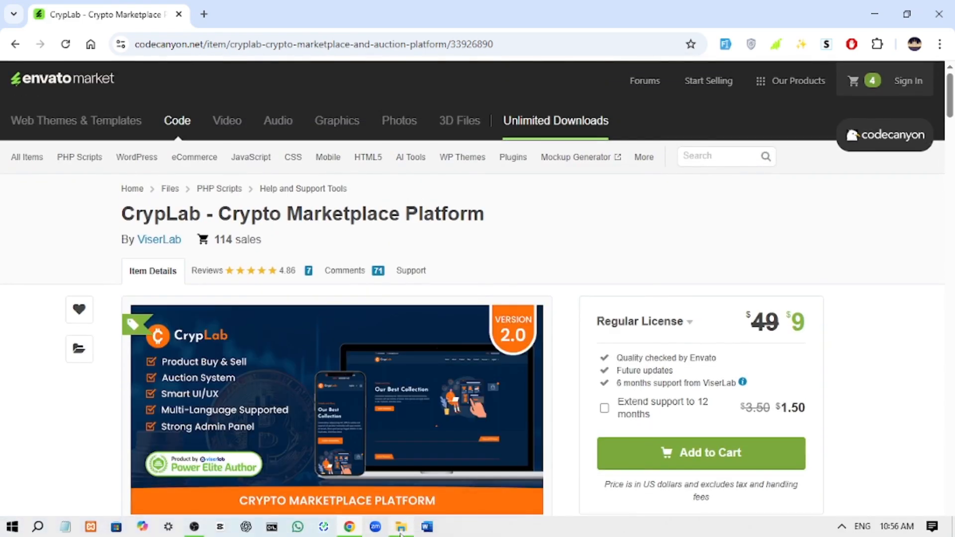
pyautogui.click(402, 531)
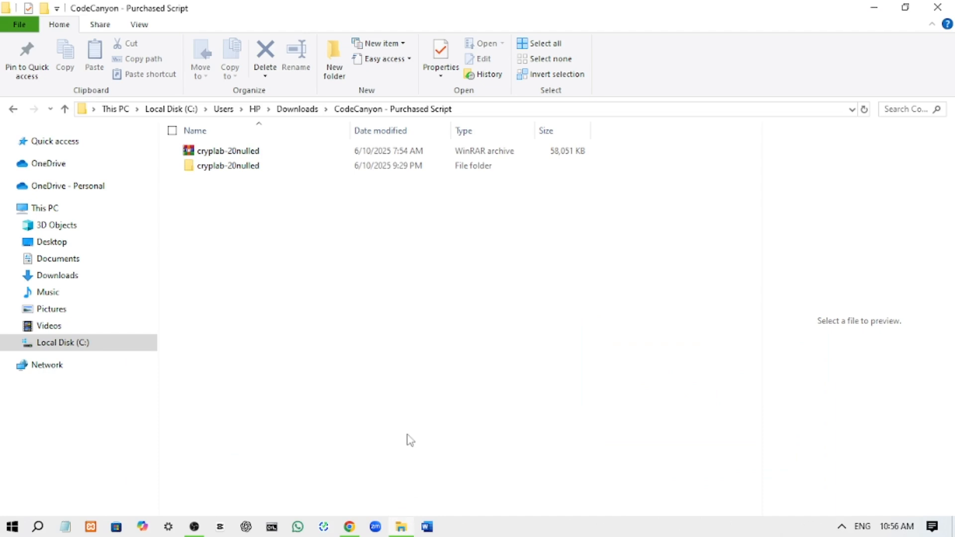
pyautogui.click(271, 150)
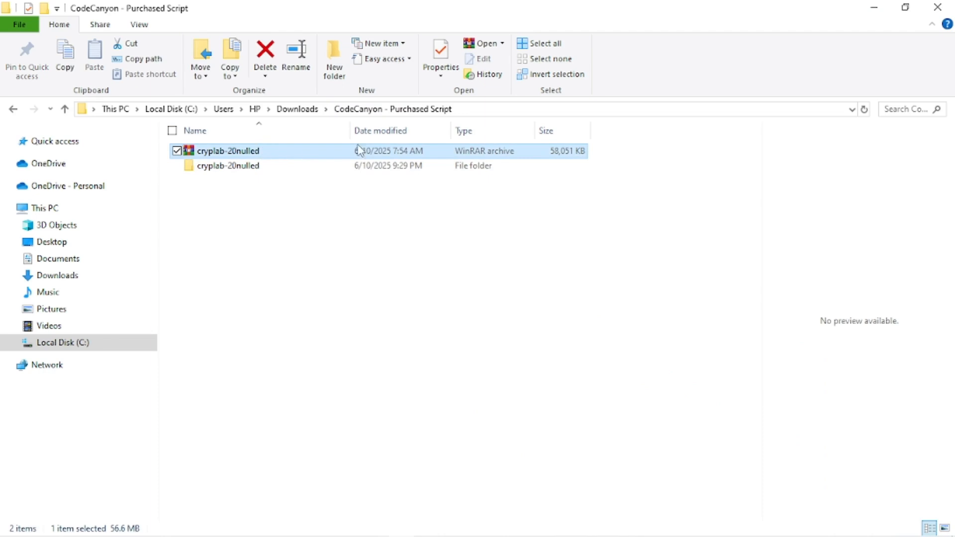
pyautogui.rightClick(330, 150)
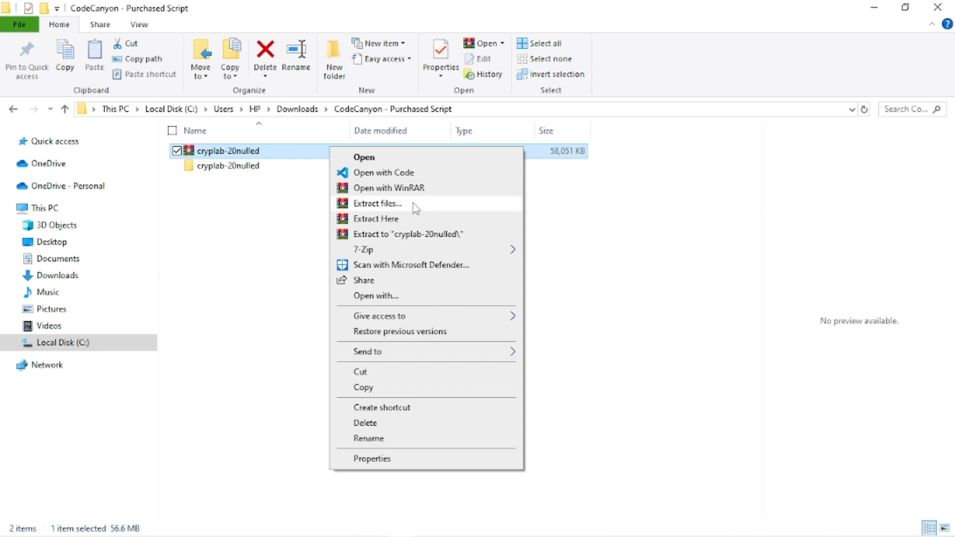
pyautogui.click(273, 196)
# Open the extracted cryplab-20nulled folder and its codecanyon-33926890 subfolder
pyautogui.click(280, 165)
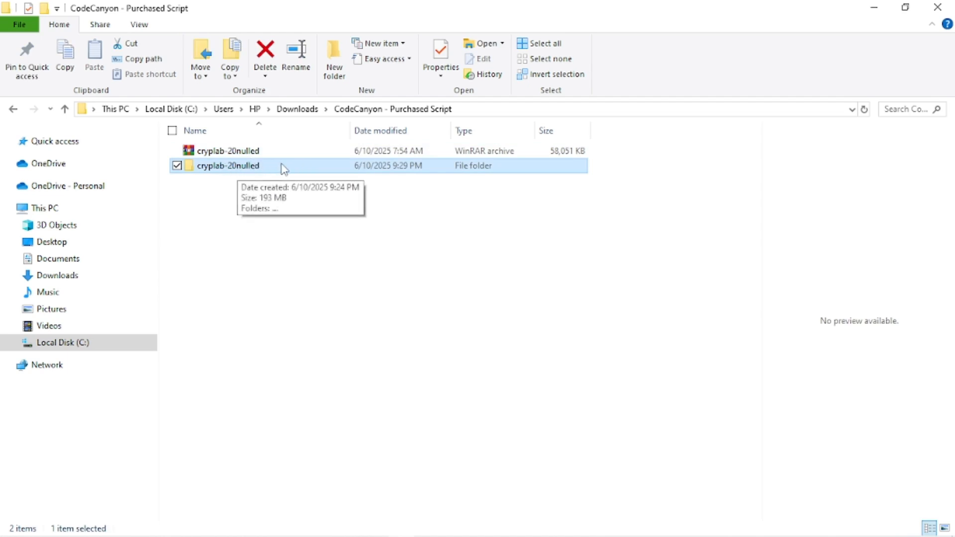
pyautogui.doubleClick(284, 167)
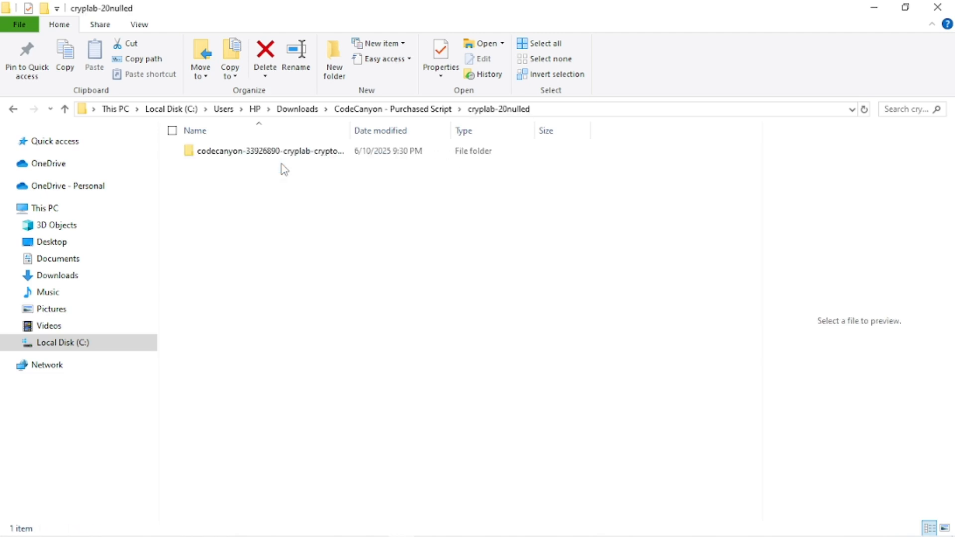
pyautogui.doubleClick(326, 153)
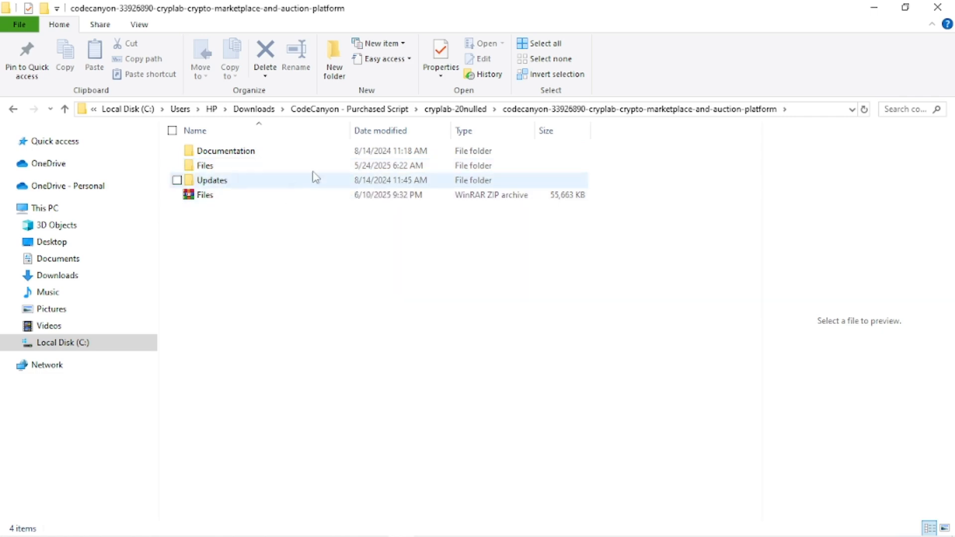
pyautogui.moveTo(619, 185); pyautogui.dragTo(461, 144)
pyautogui.click(502, 235)
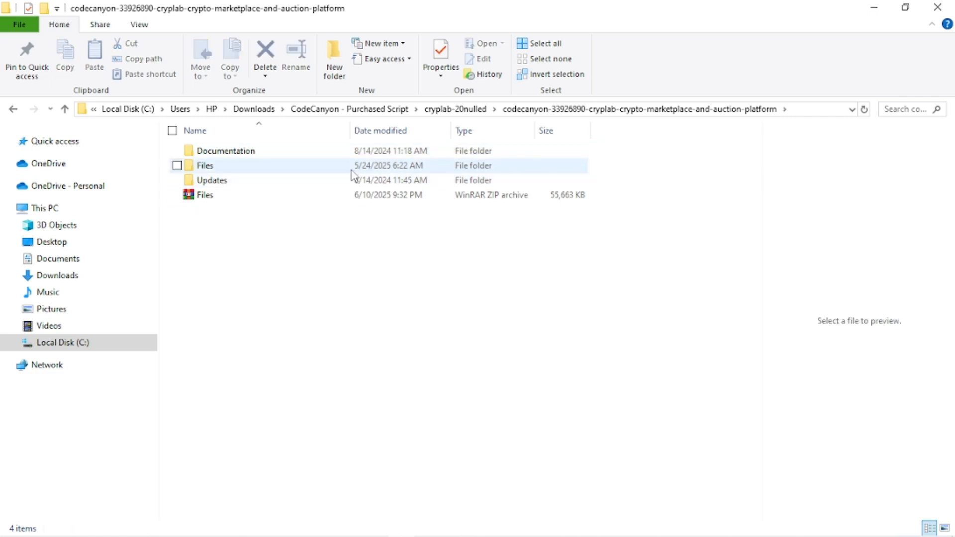
pyautogui.click(353, 169)
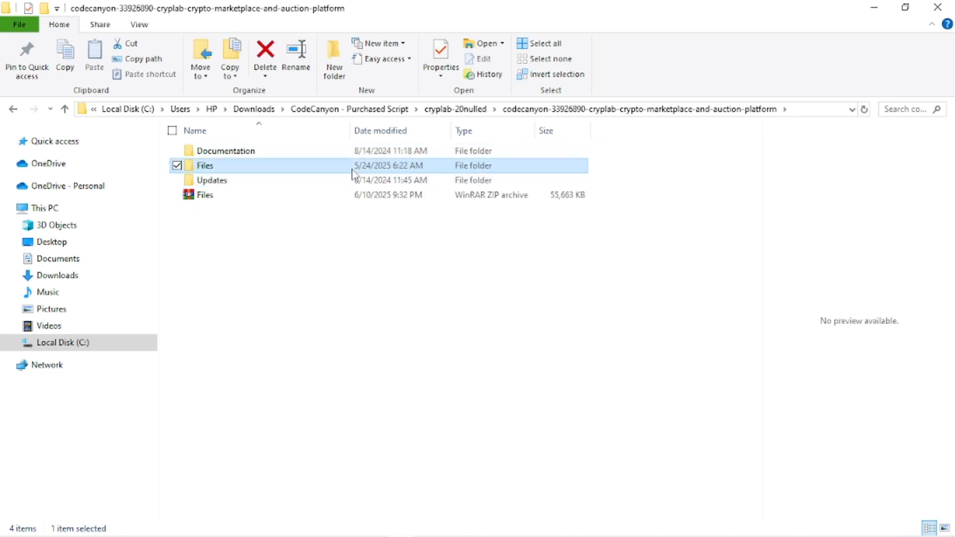
pyautogui.rightClick(225, 169)
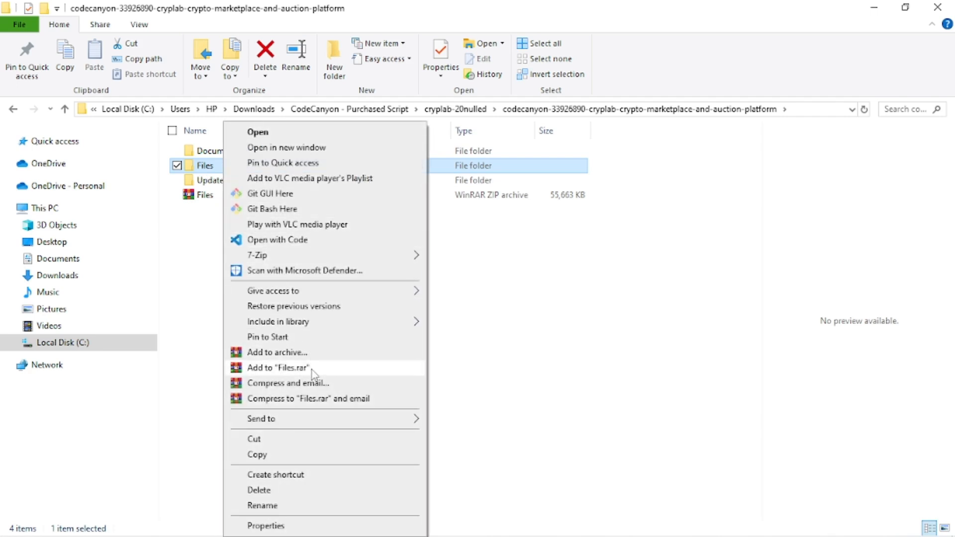
pyautogui.click(310, 356)
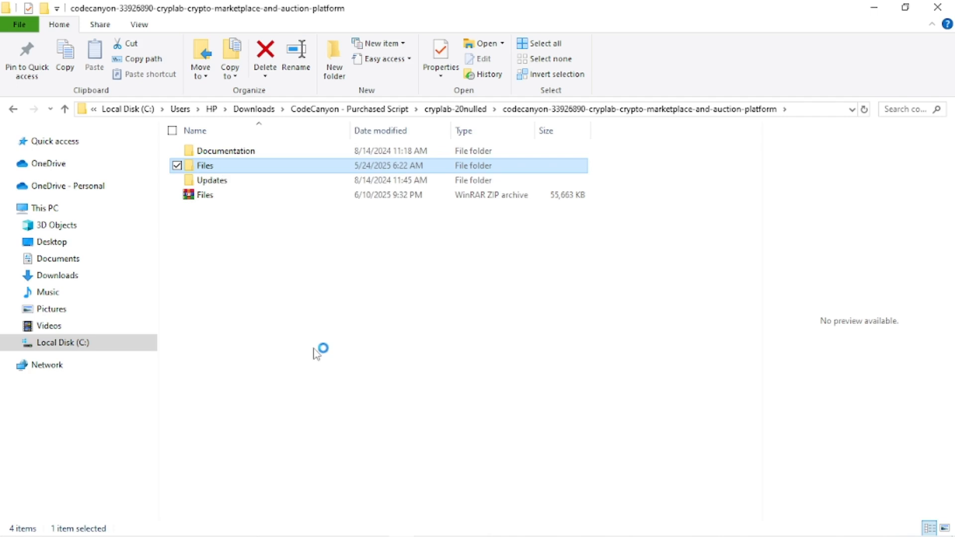
pyautogui.click(429, 260)
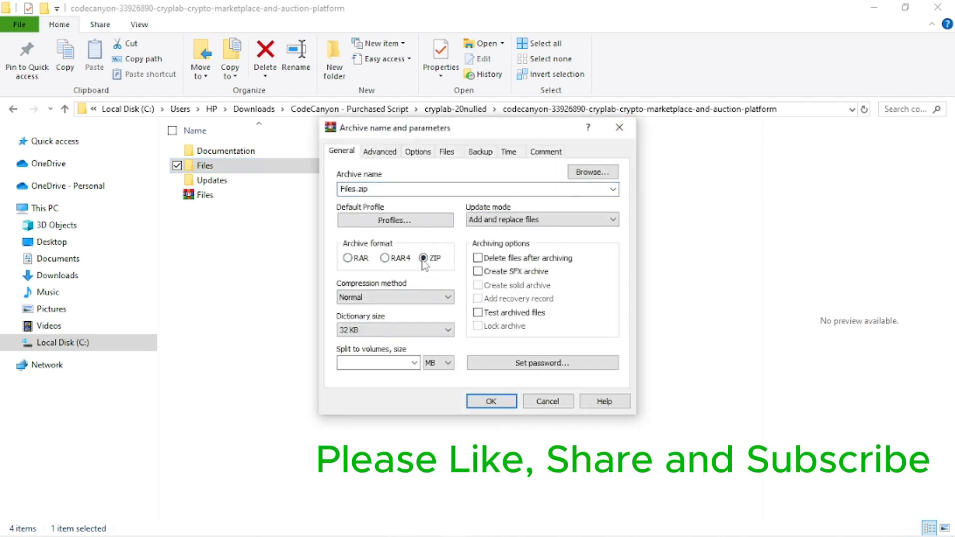
pyautogui.click(619, 128)
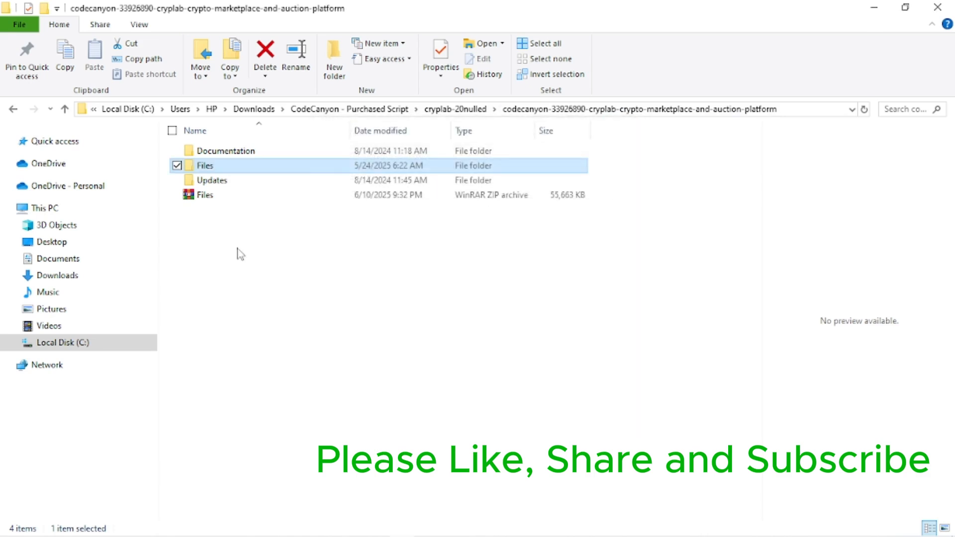
# Open the Files folder and select all of its contents
pyautogui.click(240, 195)
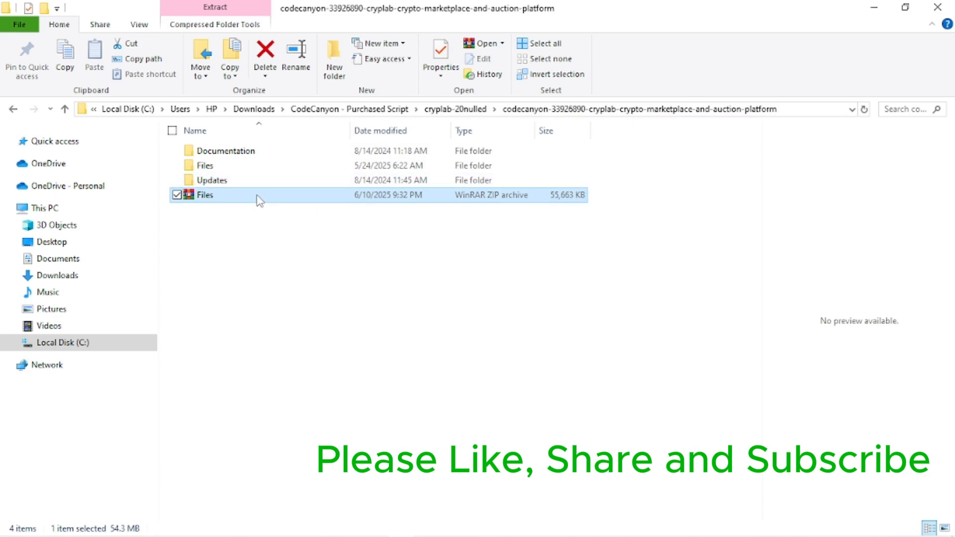
pyautogui.doubleClick(261, 170)
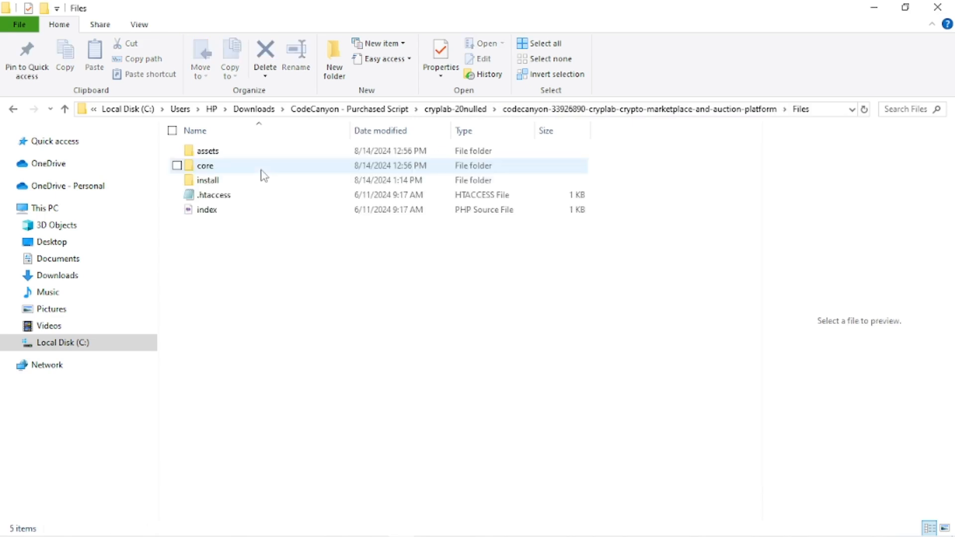
pyautogui.moveTo(319, 362); pyautogui.dragTo(358, 145)
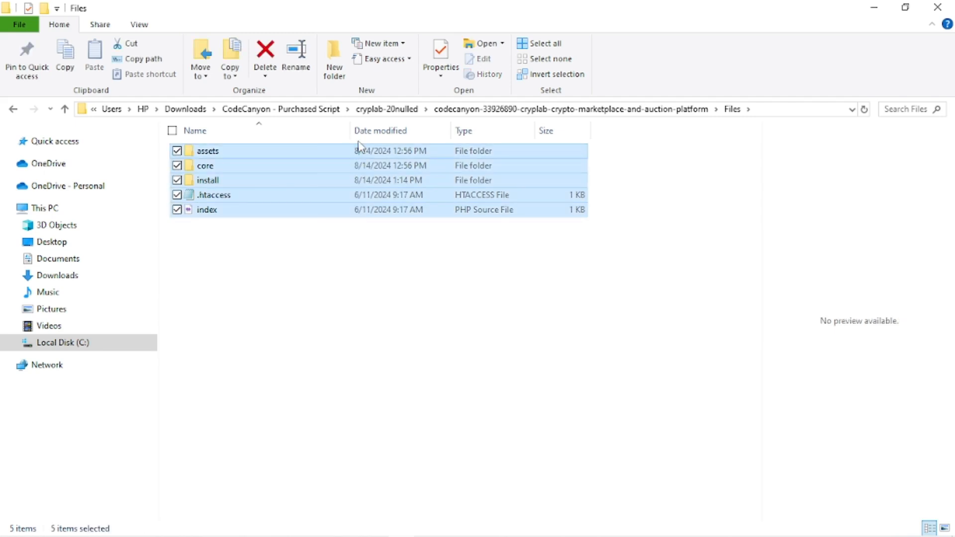
# Go back to the parent folder, select the Files ZIP archive, and switch to Chrome
pyautogui.click(619, 109)
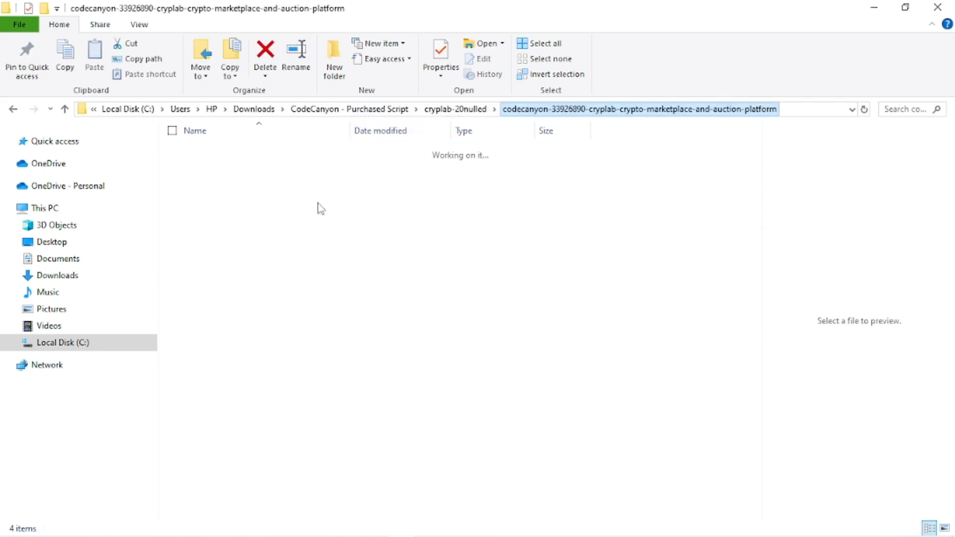
pyautogui.click(262, 196)
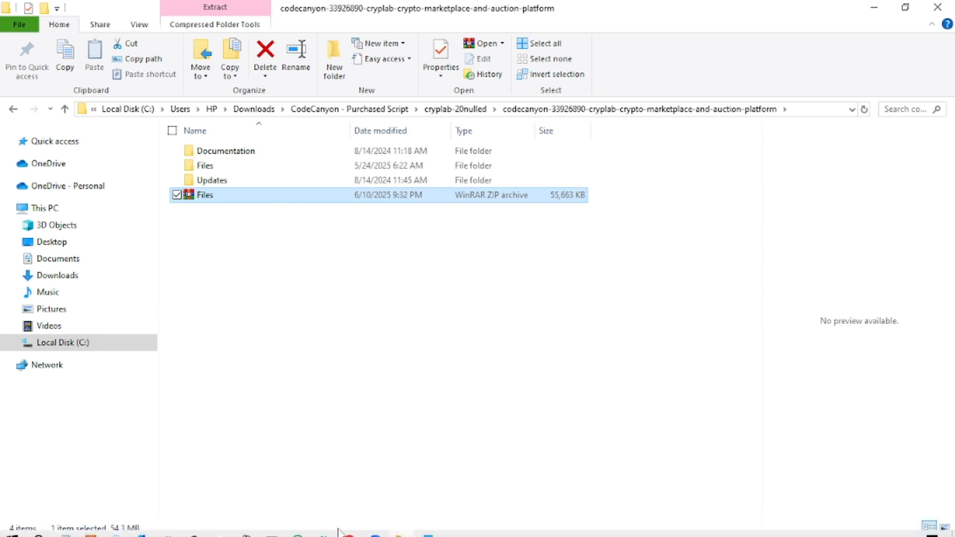
pyautogui.moveTo(354, 530)
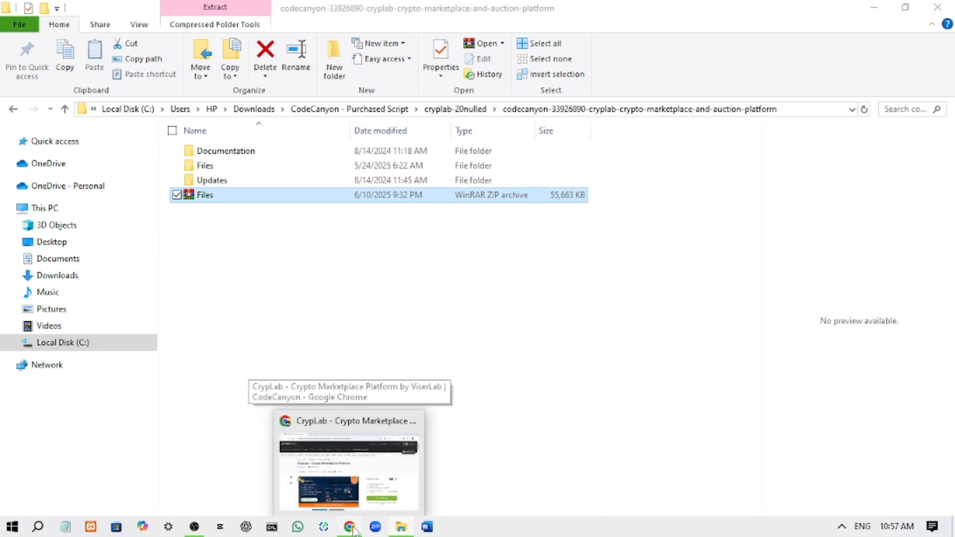
pyautogui.click(349, 468)
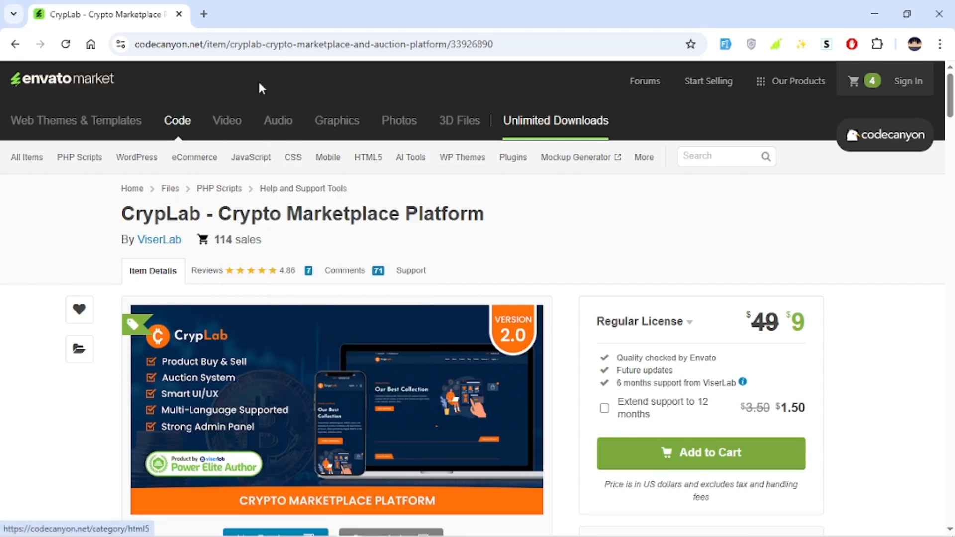
# Open a new tab, go to payvalue.com.ng/cpanel, and log in to cPanel
pyautogui.click(203, 14)
pyautogui.write('payvalue.com.ng/cpanel')
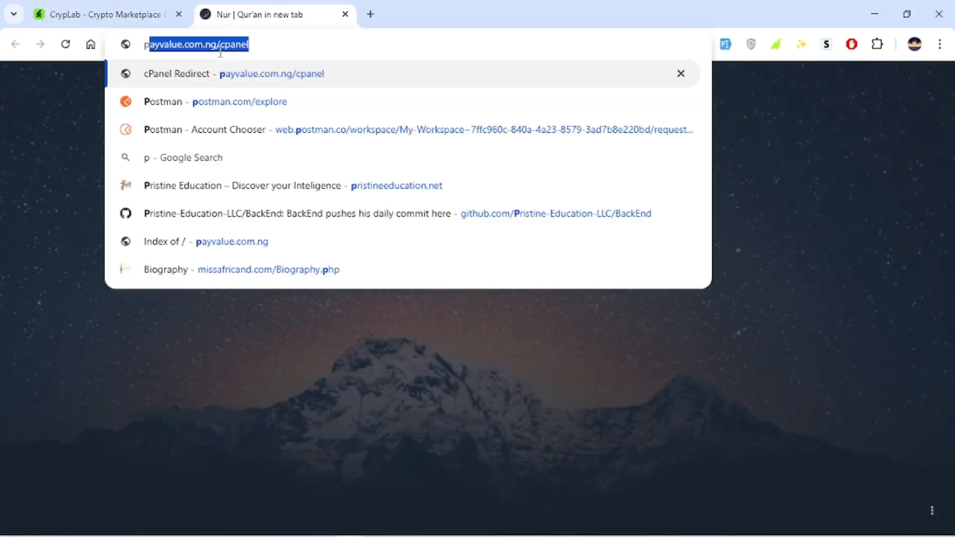
pyautogui.click(234, 77)
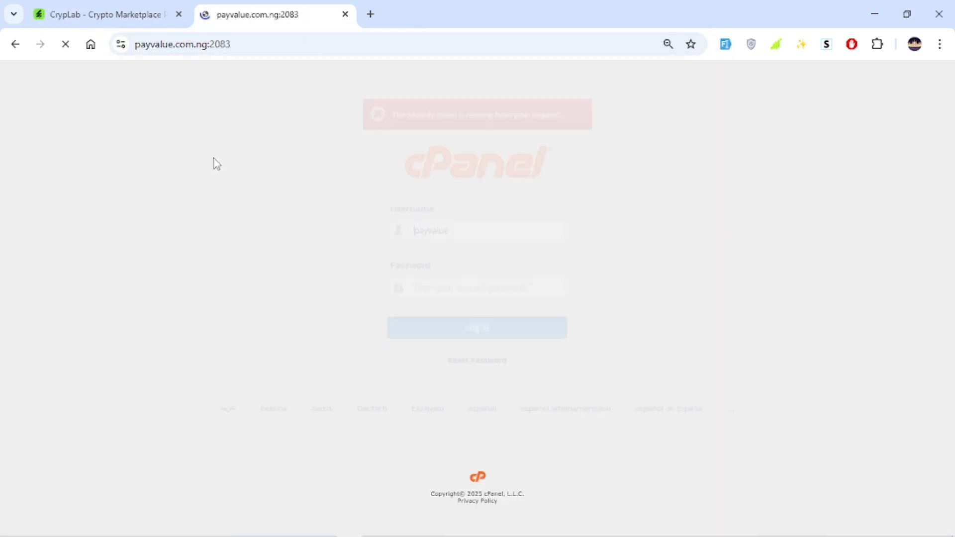
pyautogui.click(487, 319)
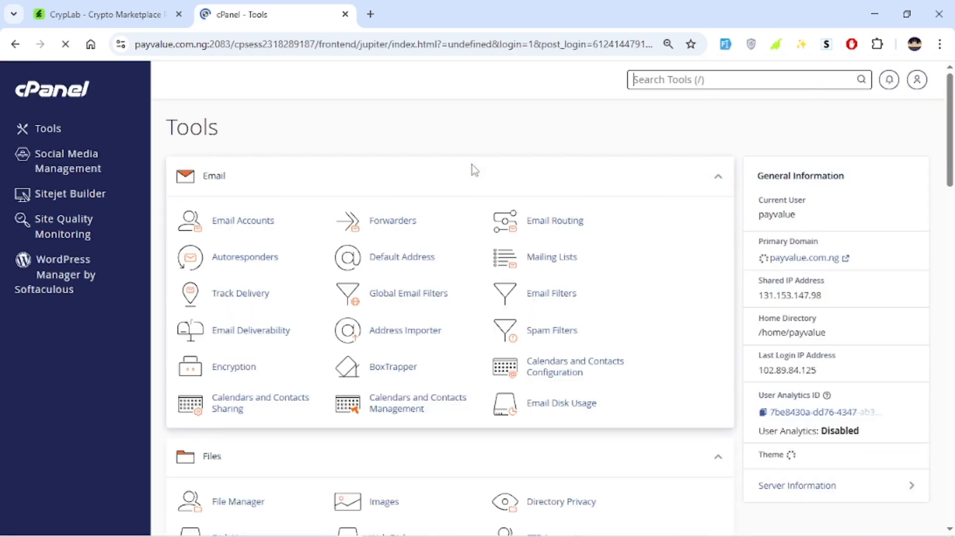
# Open cPanel's File Manager
pyautogui.scroll(-3, 472, 166)
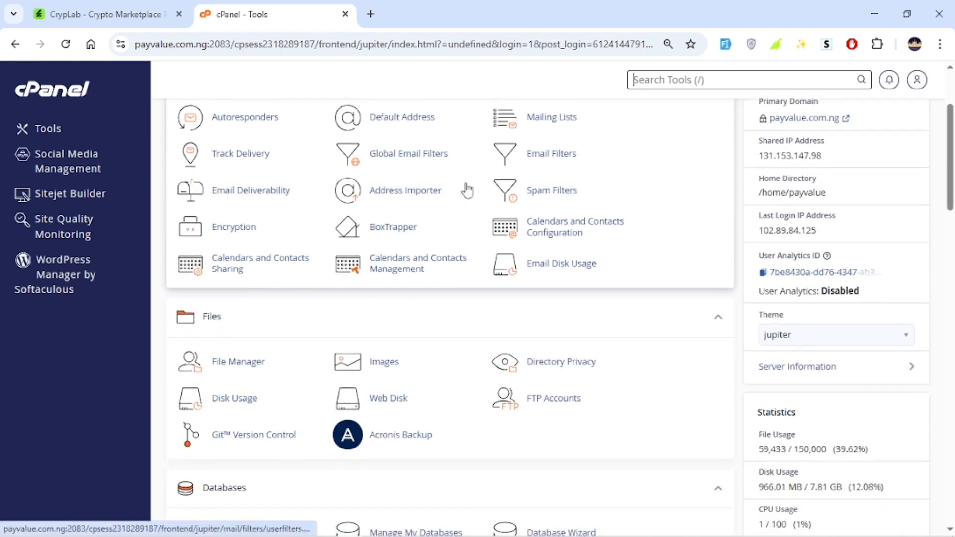
pyautogui.scroll(-3, 278, 252)
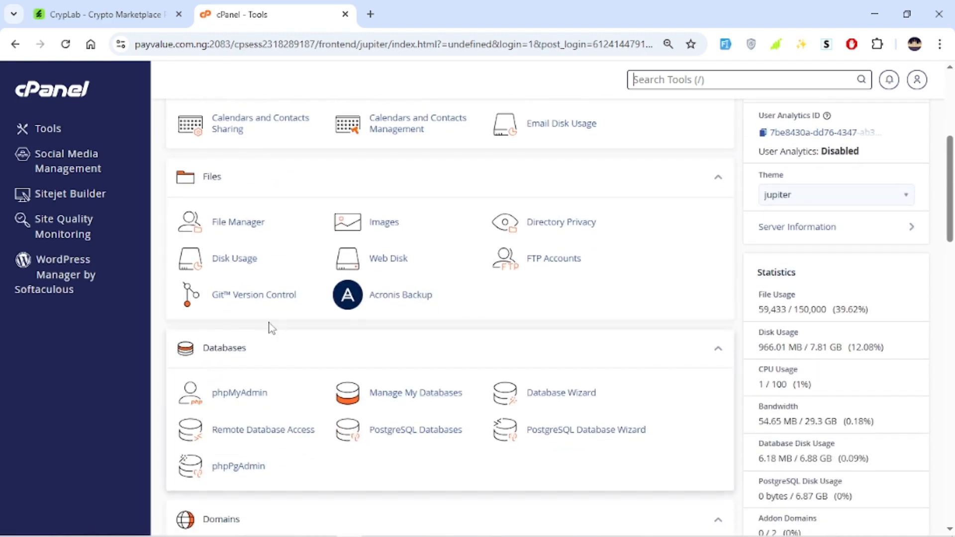
pyautogui.click(225, 224)
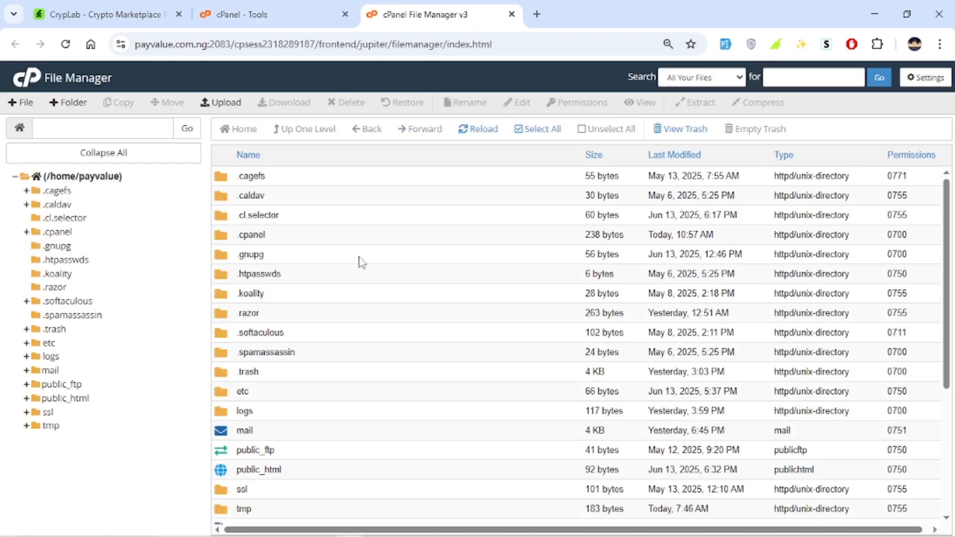
# Open the public_html directory in File Manager
pyautogui.scroll(-5, 361, 263)
pyautogui.click(296, 261)
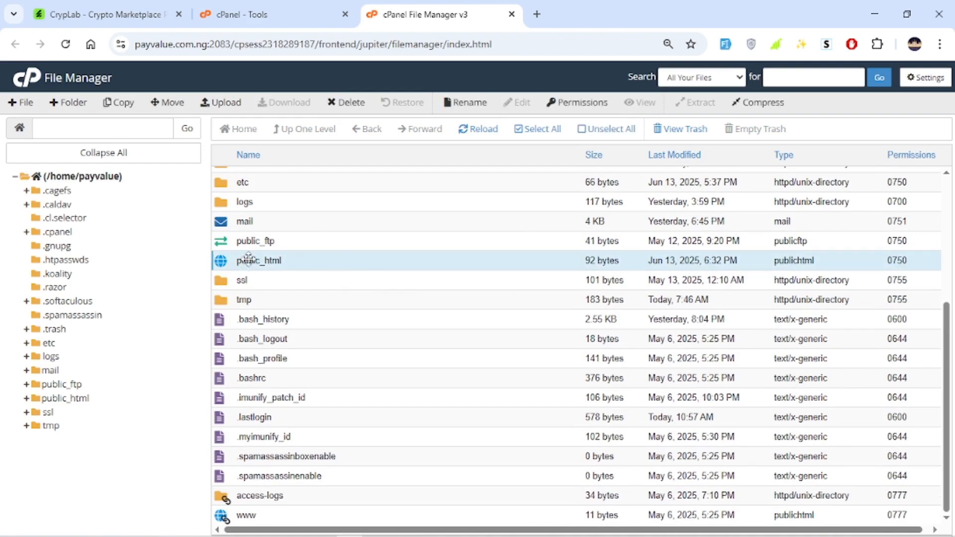
pyautogui.doubleClick(306, 268)
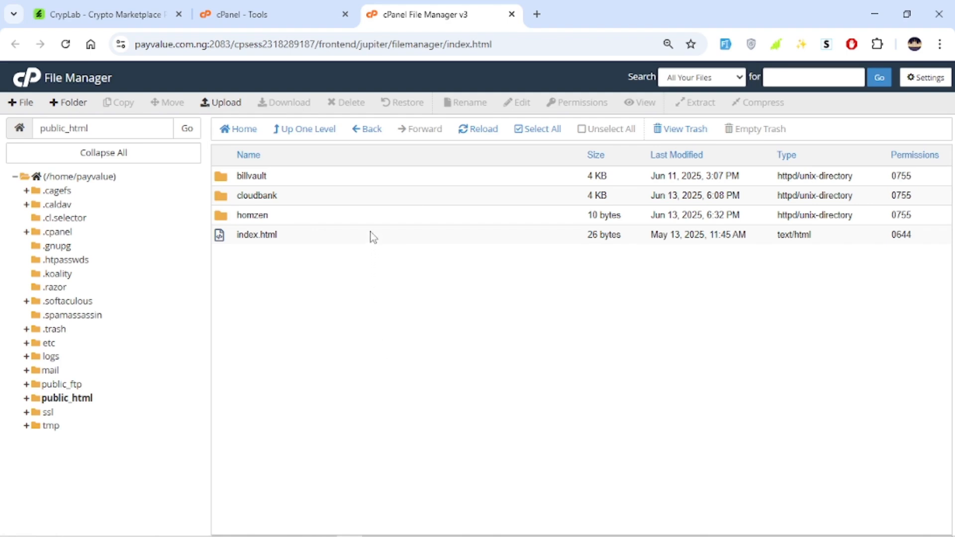
pyautogui.click(323, 183)
pyautogui.click(340, 202)
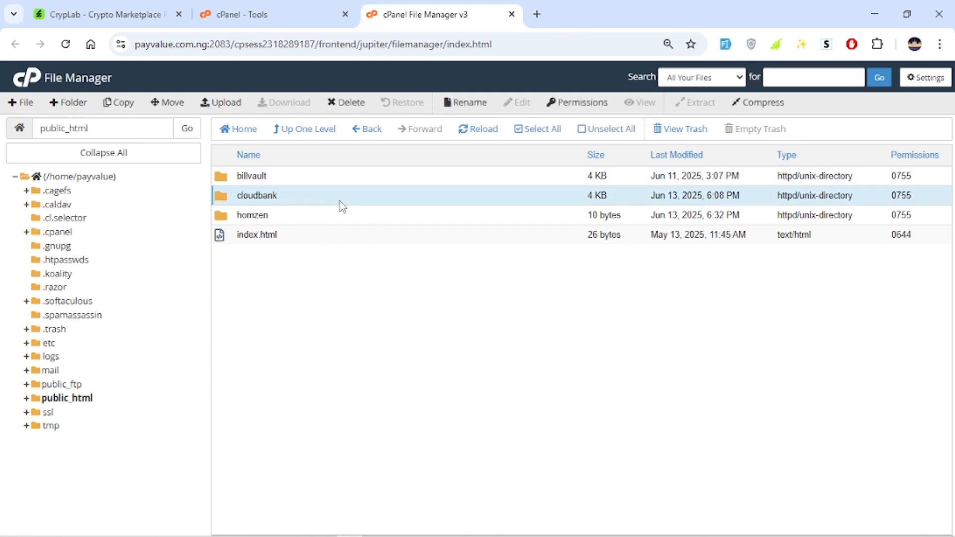
pyautogui.click(328, 215)
pyautogui.click(337, 183)
pyautogui.click(338, 195)
pyautogui.click(337, 216)
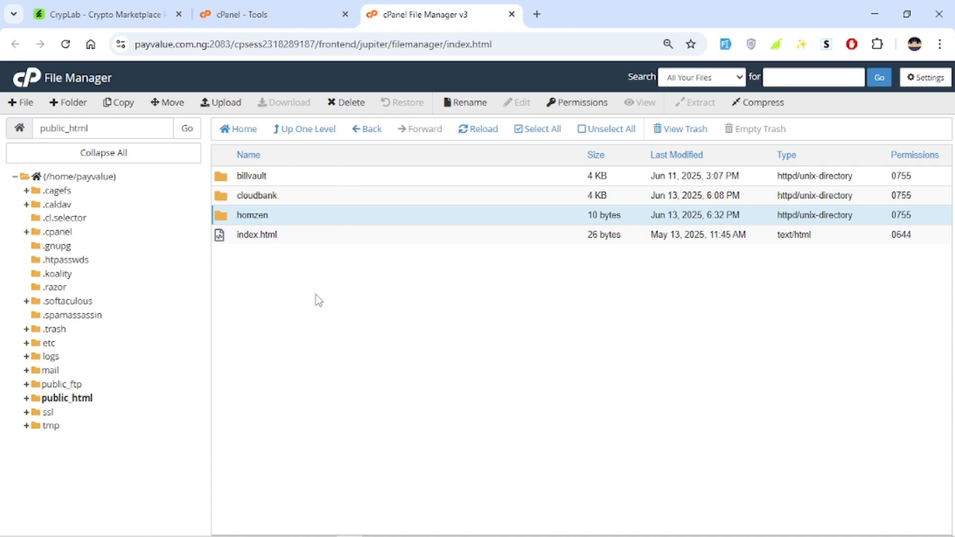
# Create a new folder named CrypLab in public_html, copying the name from the product page
pyautogui.click(77, 103)
pyautogui.click(164, 19)
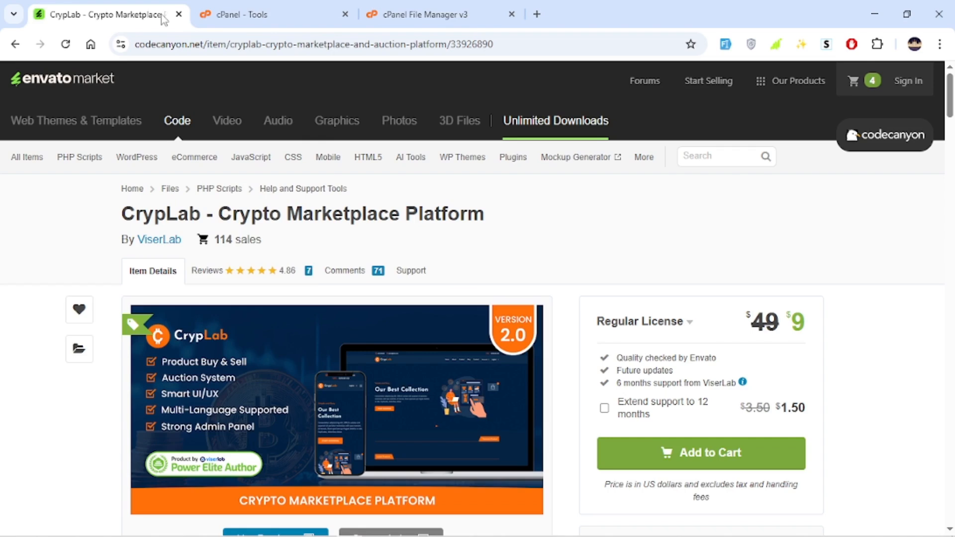
pyautogui.doubleClick(168, 219)
pyautogui.hotkey('ctrl', 'c')
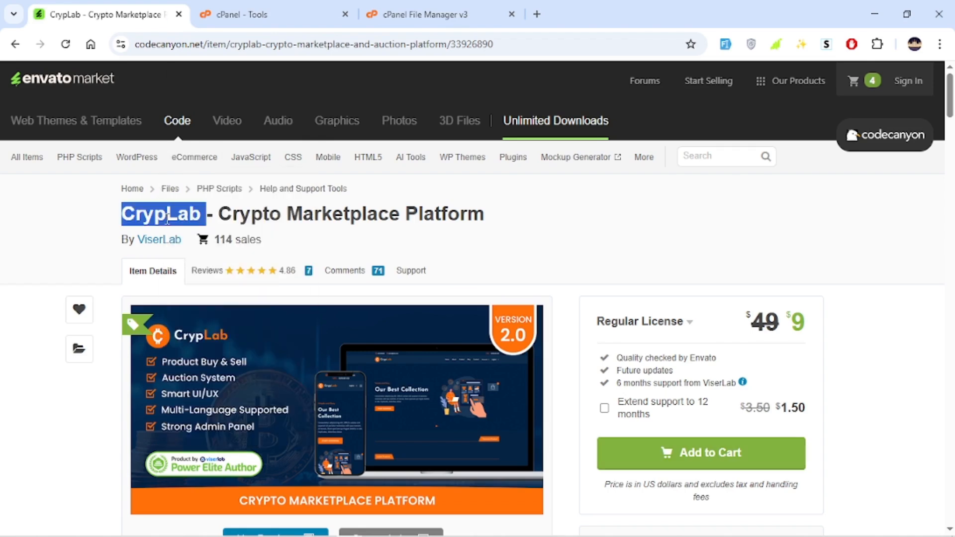
pyautogui.click(425, 14)
pyautogui.hotkey('ctrl', 'v')
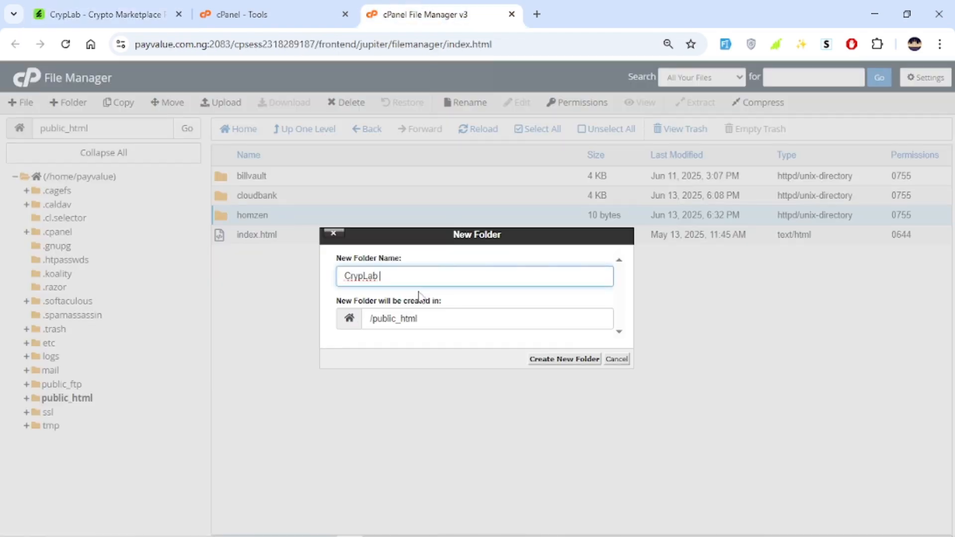
pyautogui.click(580, 360)
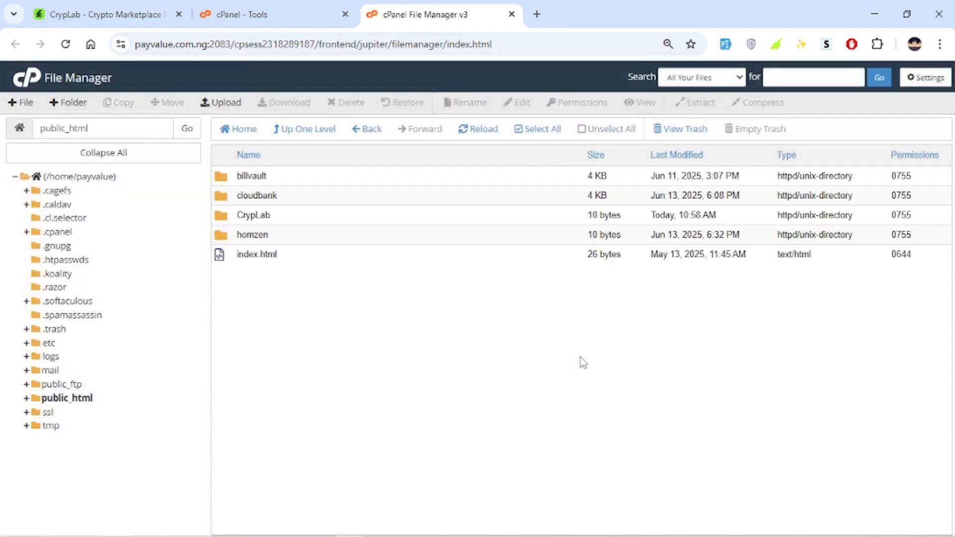
# Upload the Files.zip archive from the downloaded CrypLab script folder into the CrypLab directory
pyautogui.doubleClick(293, 216)
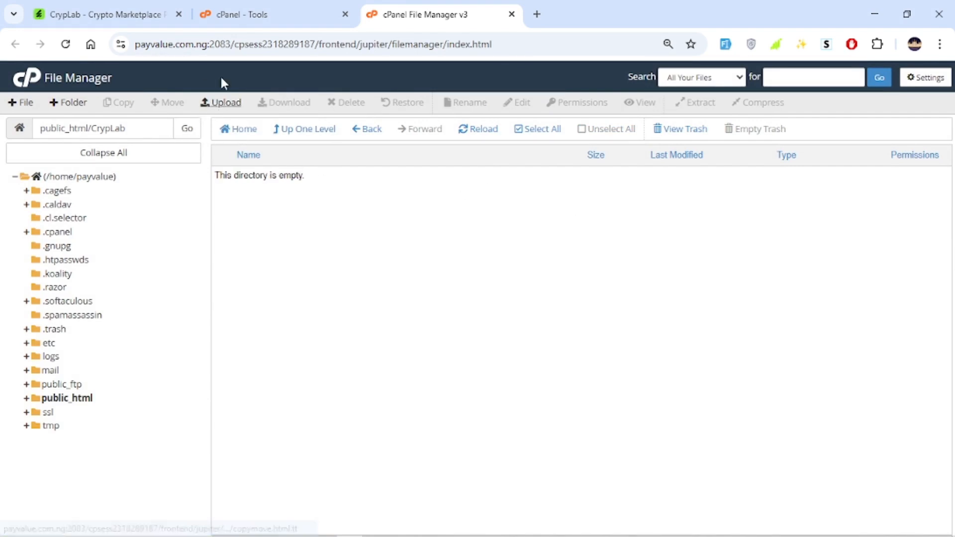
pyautogui.click(226, 103)
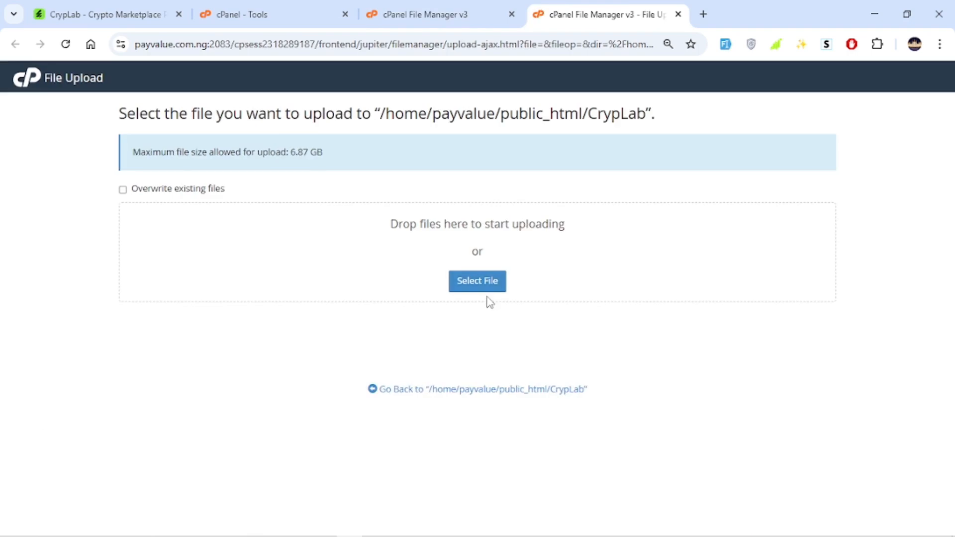
pyautogui.click(480, 279)
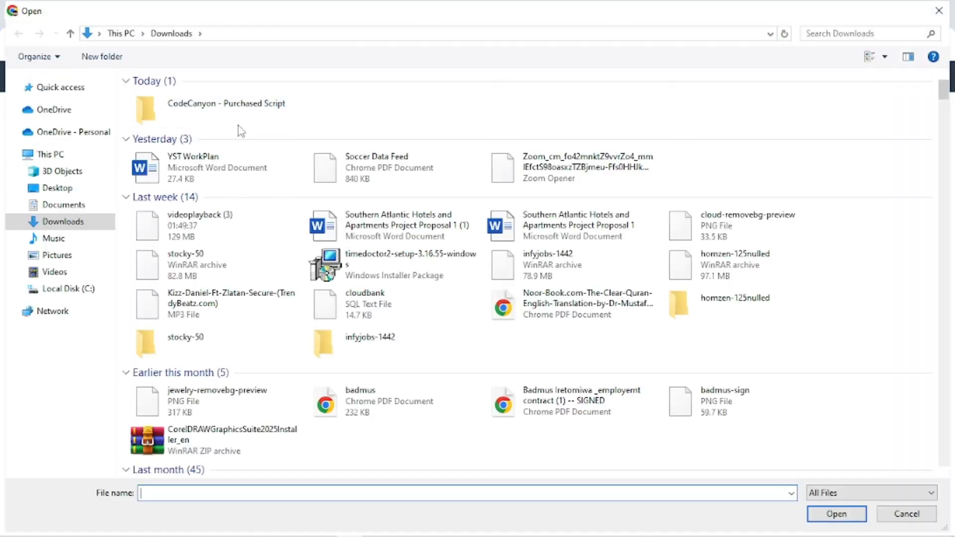
pyautogui.doubleClick(215, 125)
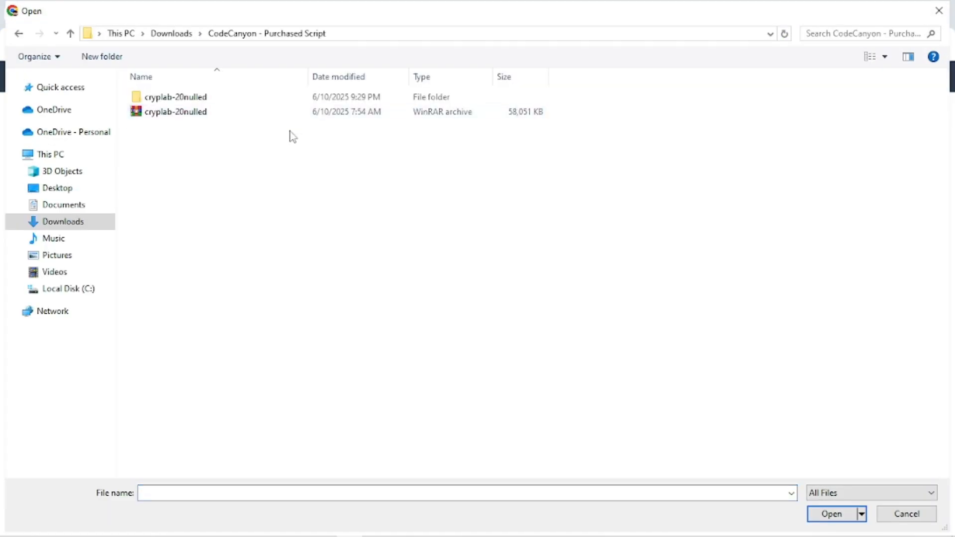
pyautogui.click(233, 99)
pyautogui.doubleClick(233, 99)
pyautogui.doubleClick(233, 100)
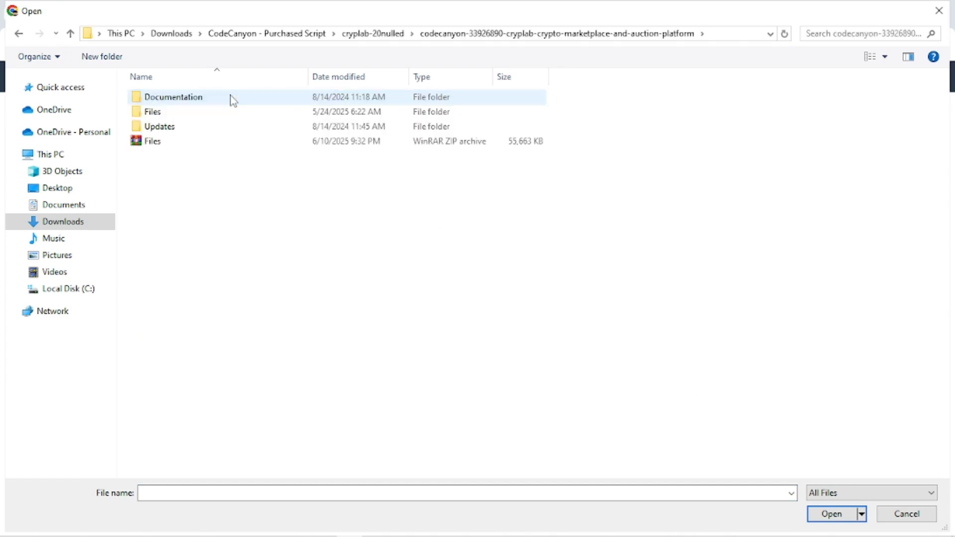
pyautogui.click(195, 145)
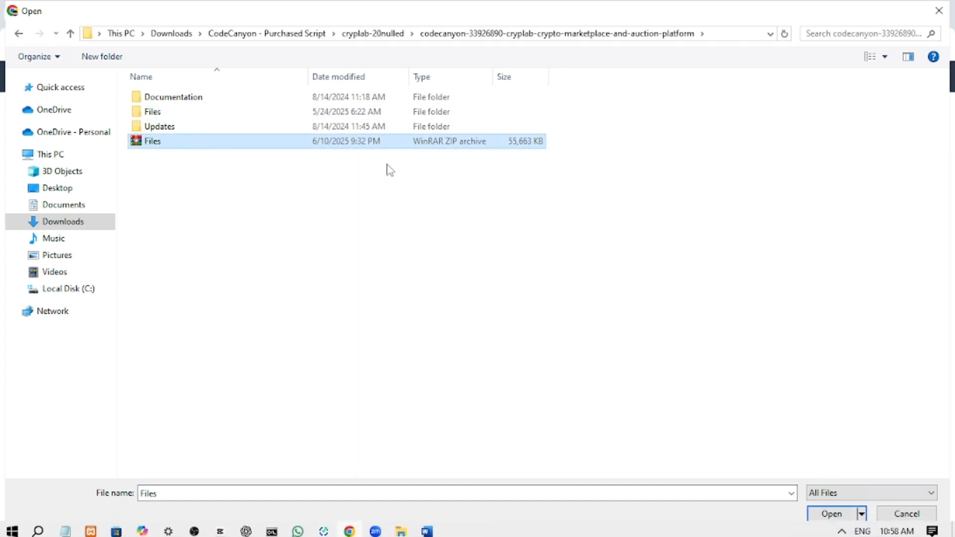
pyautogui.click(830, 514)
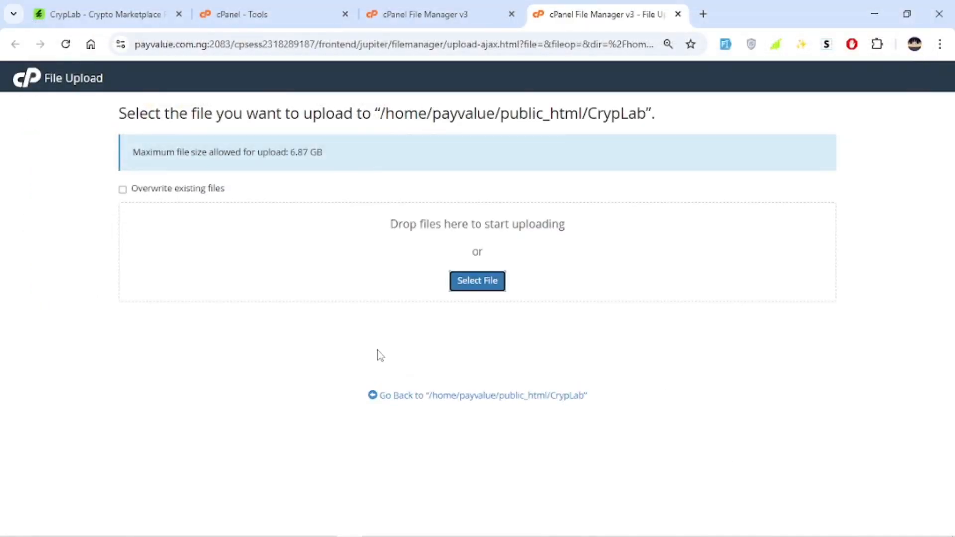
# Open Manage My Databases from the cPanel tools page
pyautogui.moveTo(131, 352); pyautogui.dragTo(238, 369)
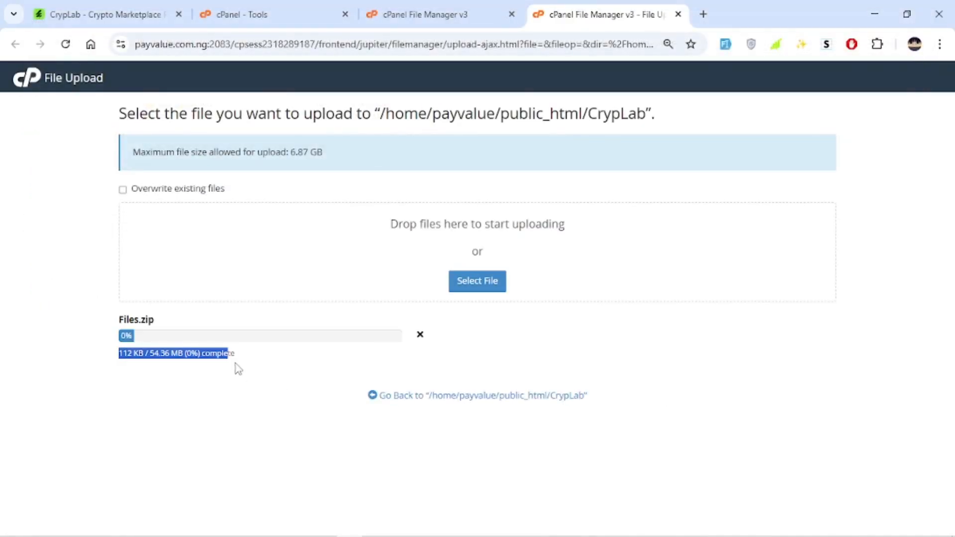
pyautogui.click(250, 408)
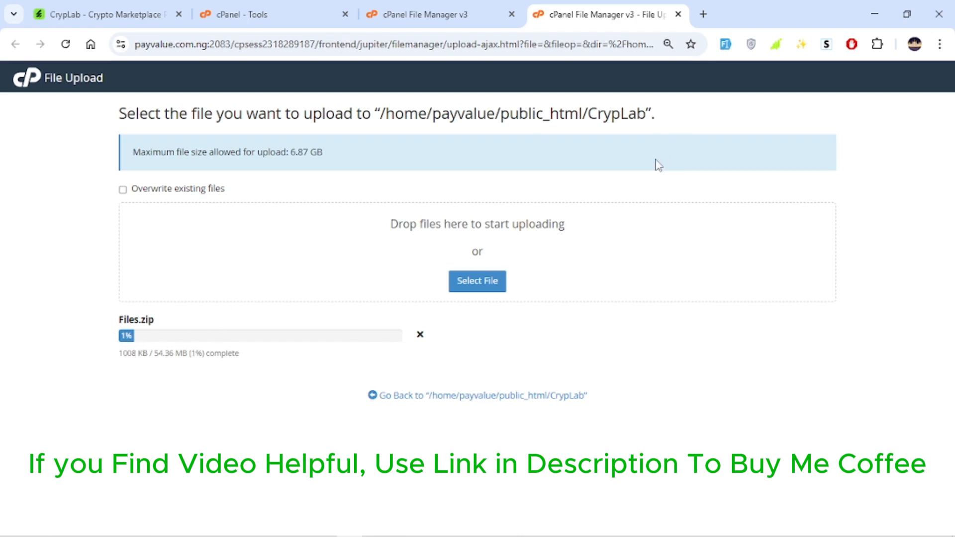
pyautogui.click(258, 6)
pyautogui.scroll(-3, 651, 288)
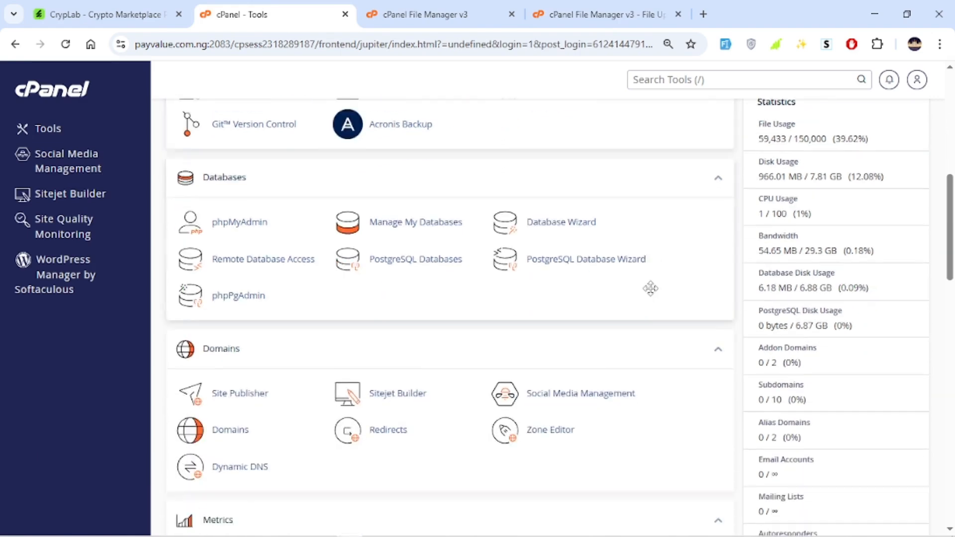
pyautogui.scroll(-1, 650, 288)
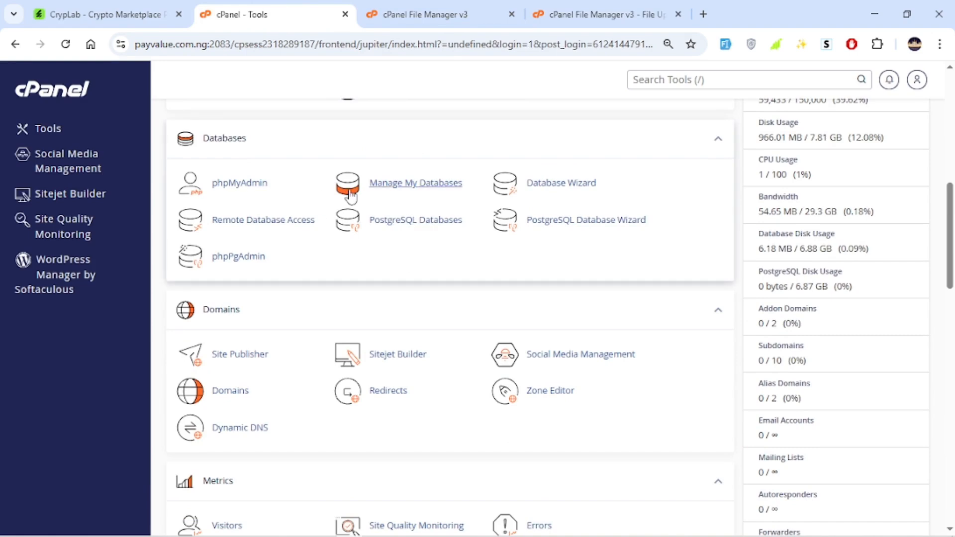
pyautogui.click(408, 188)
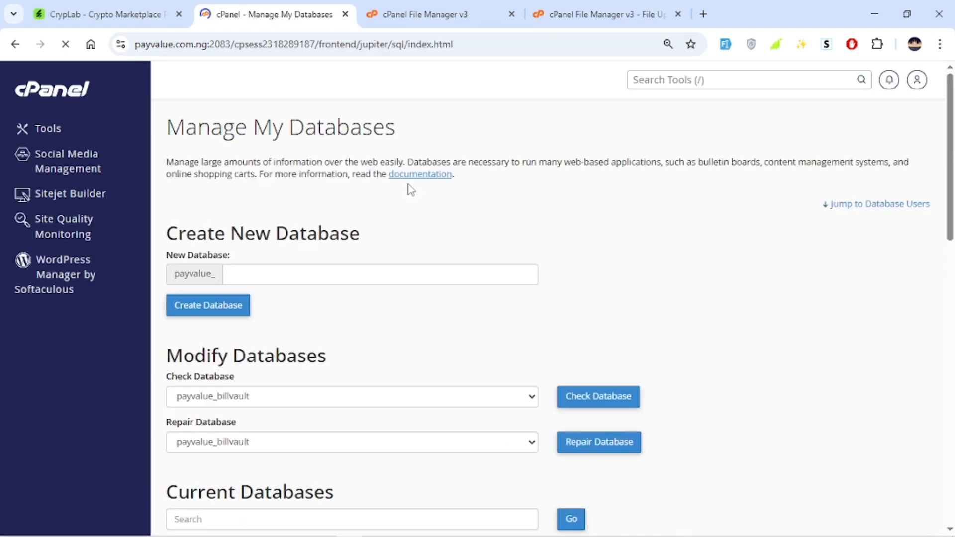
# Create a new MySQL database named crypLab
pyautogui.click(302, 282)
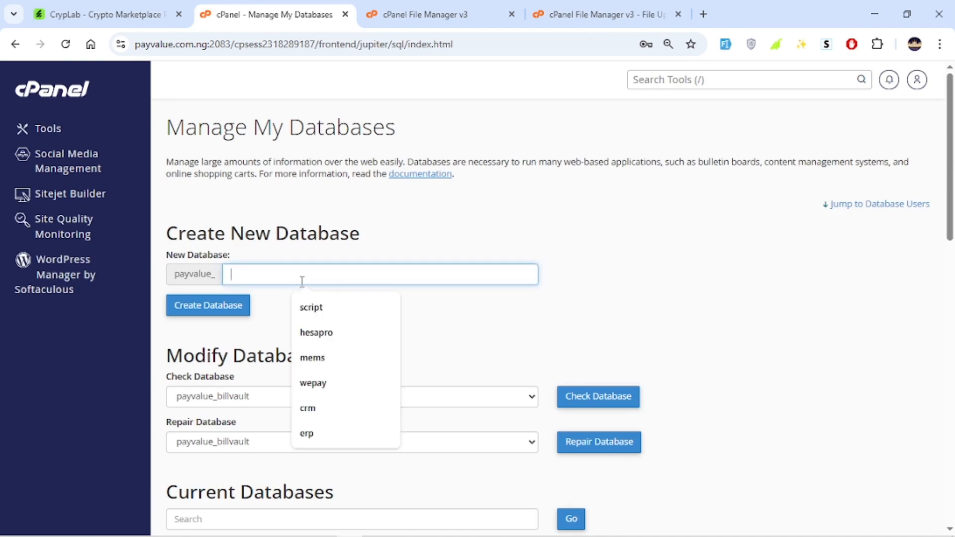
pyautogui.hotkey('ctrl', 'v')
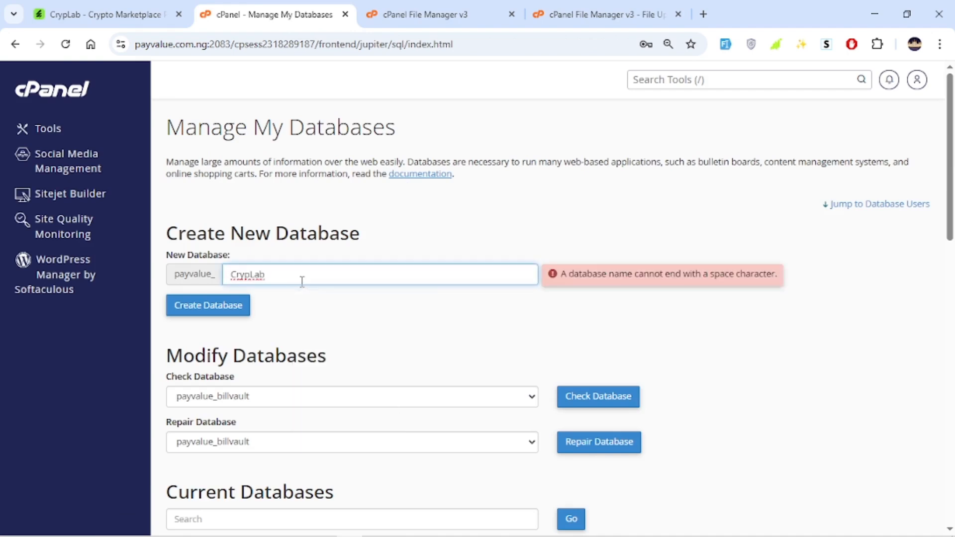
pyautogui.press('BackSpace')
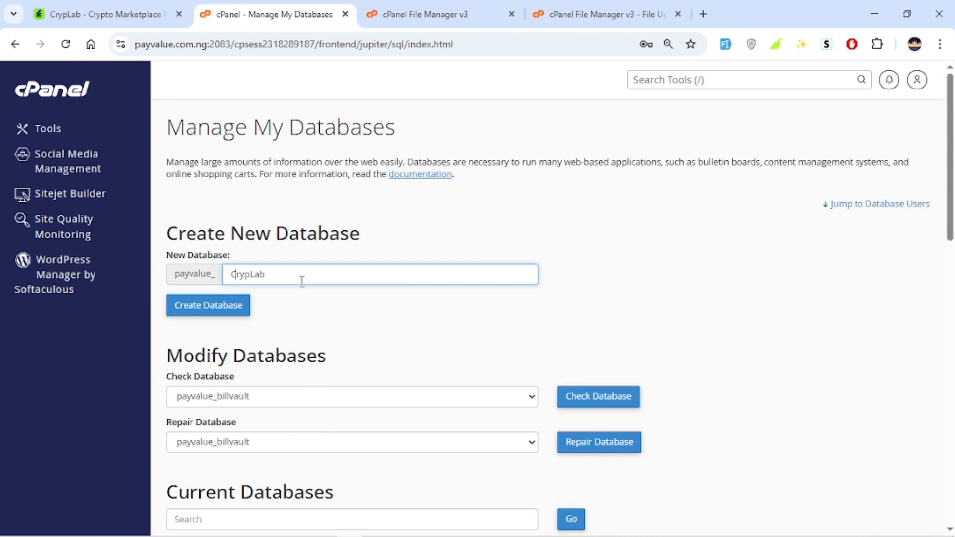
pyautogui.press('Delete')
pyautogui.write('c')
pyautogui.click(713, 316)
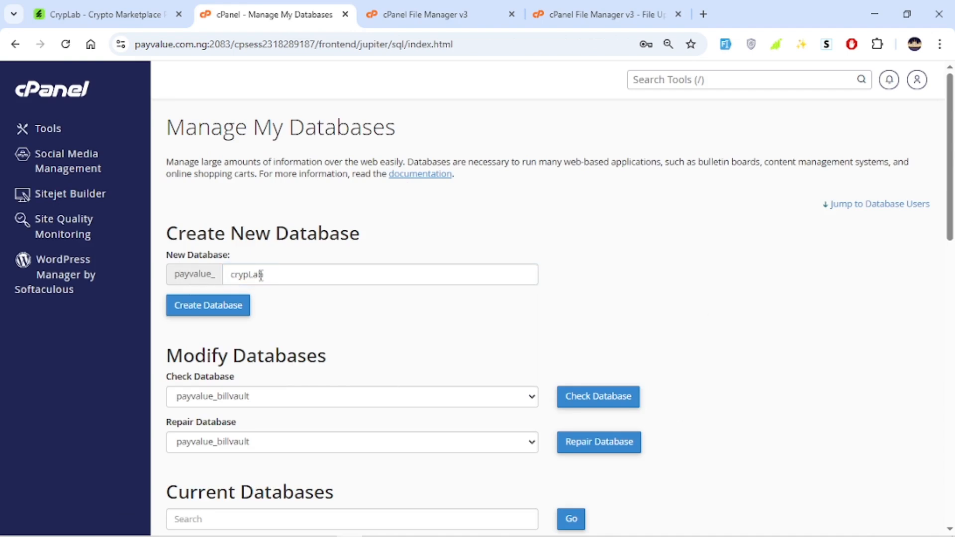
pyautogui.click(223, 302)
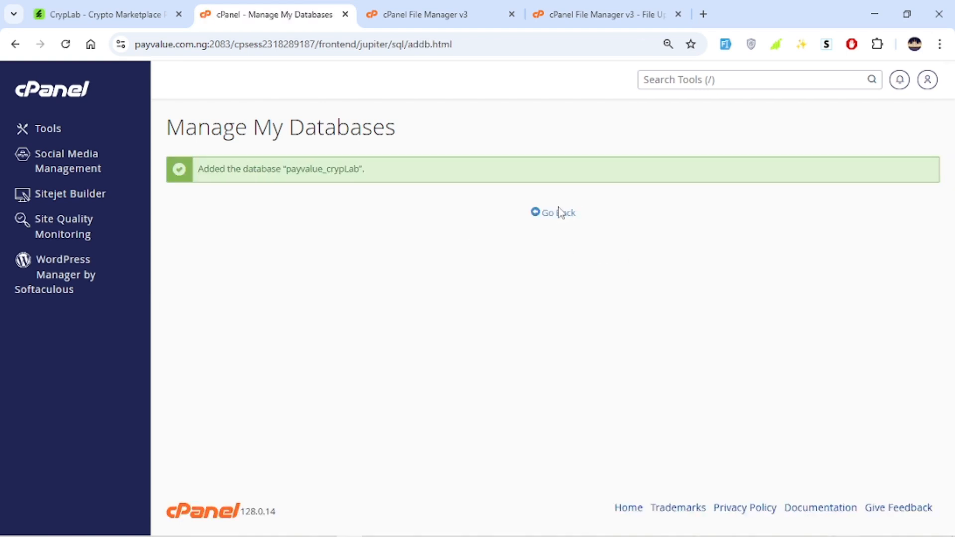
pyautogui.click(556, 218)
# Enter crypLab as the username for a new database user
pyautogui.scroll(-5, 537, 300)
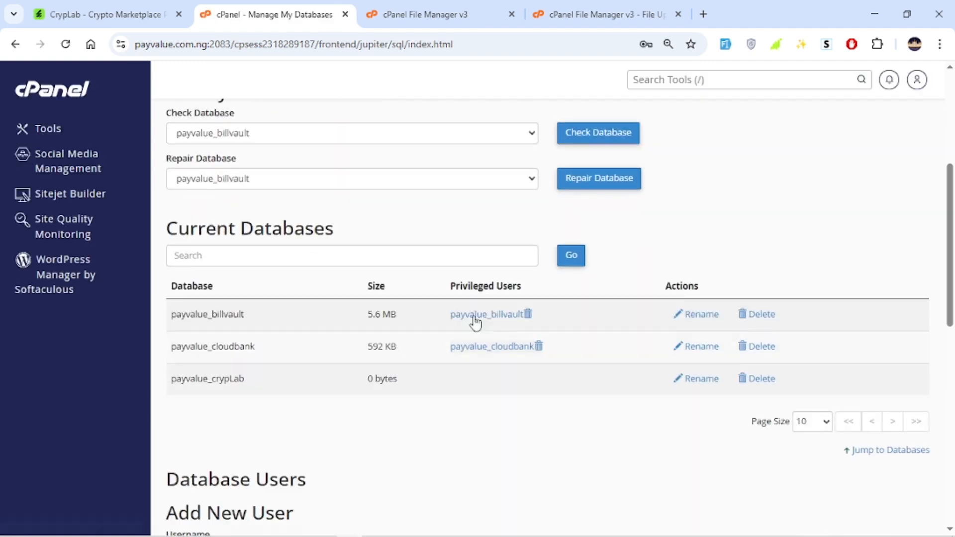
pyautogui.scroll(3, 316, 215)
pyautogui.scroll(-4, 362, 298)
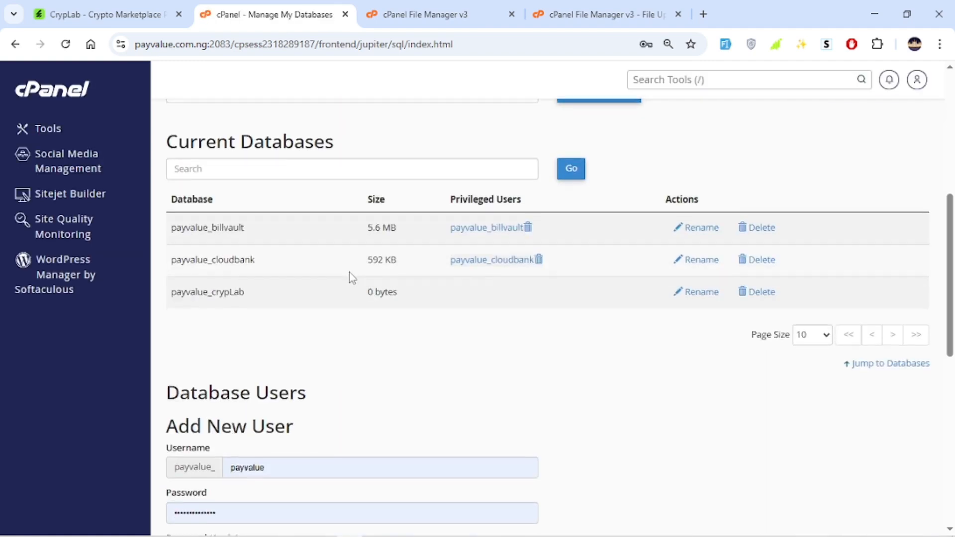
pyautogui.scroll(-4, 352, 278)
pyautogui.click(288, 262)
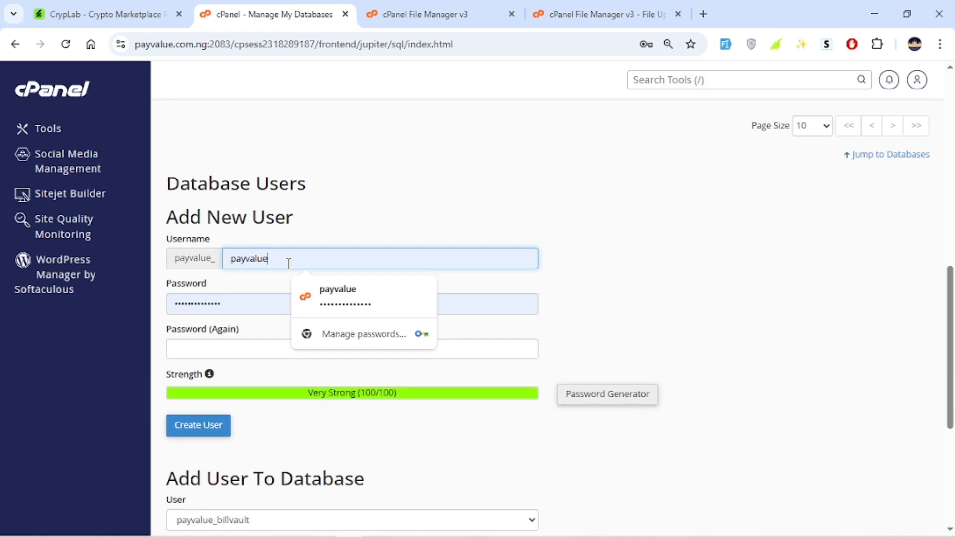
pyautogui.hotkey('ctrl', 'a')
pyautogui.hotkey('ctrl', 'v')
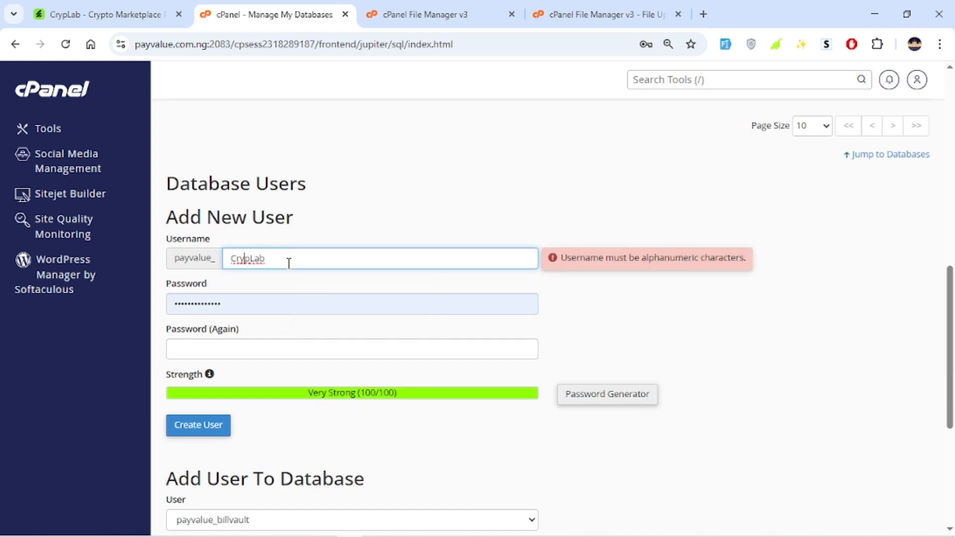
pyautogui.press('BackSpace')
pyautogui.write('c')
pyautogui.click(663, 343)
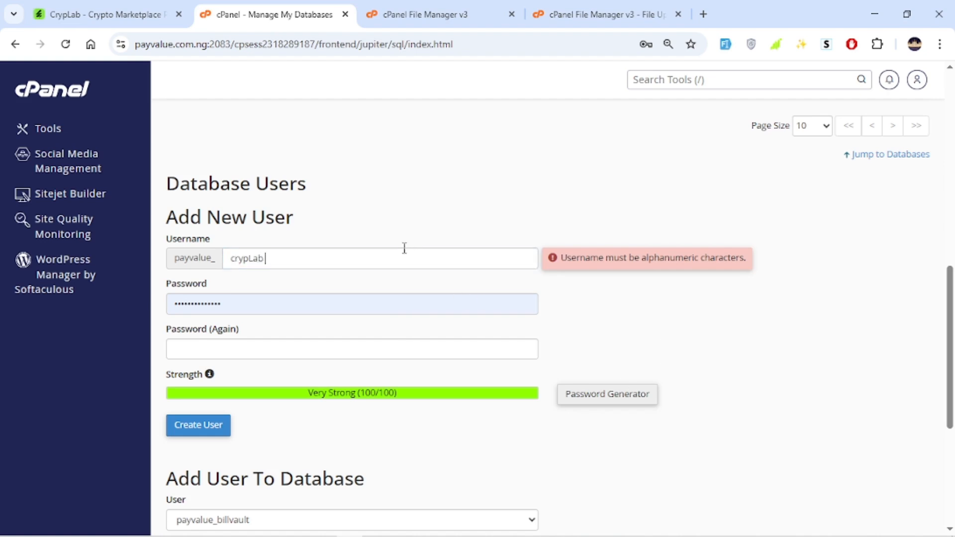
pyautogui.press('BackSpace')
pyautogui.hotkey('ctrl', 'a')
pyautogui.click(336, 283)
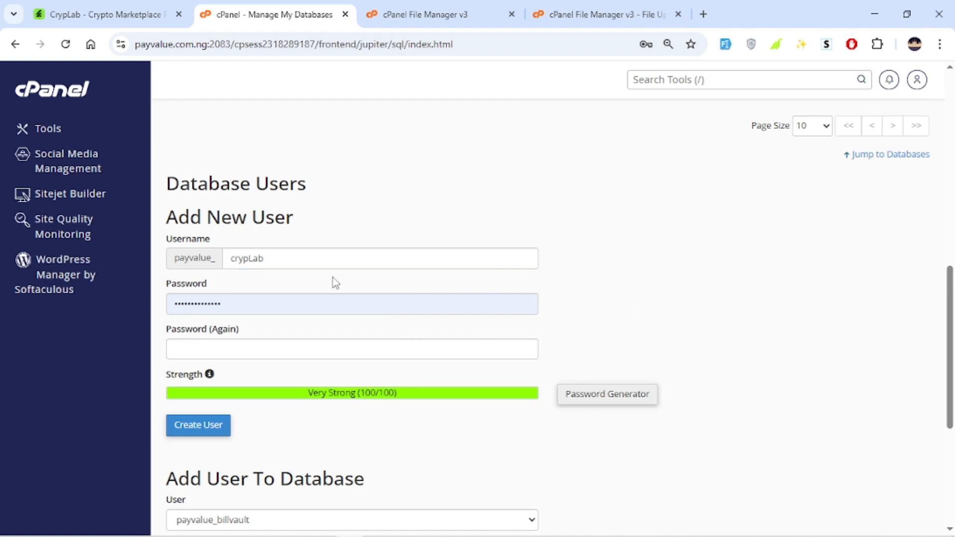
# Generate a strong password with the Password Generator, apply it, and create the database user
pyautogui.click(249, 301)
pyautogui.hotkey('ctrl', 'a')
pyautogui.press('BackSpace')
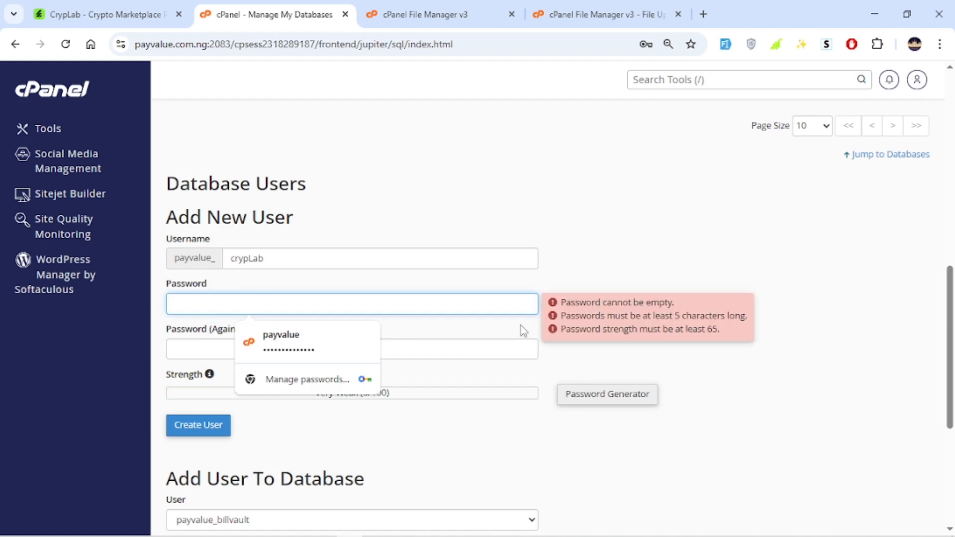
pyautogui.click(625, 396)
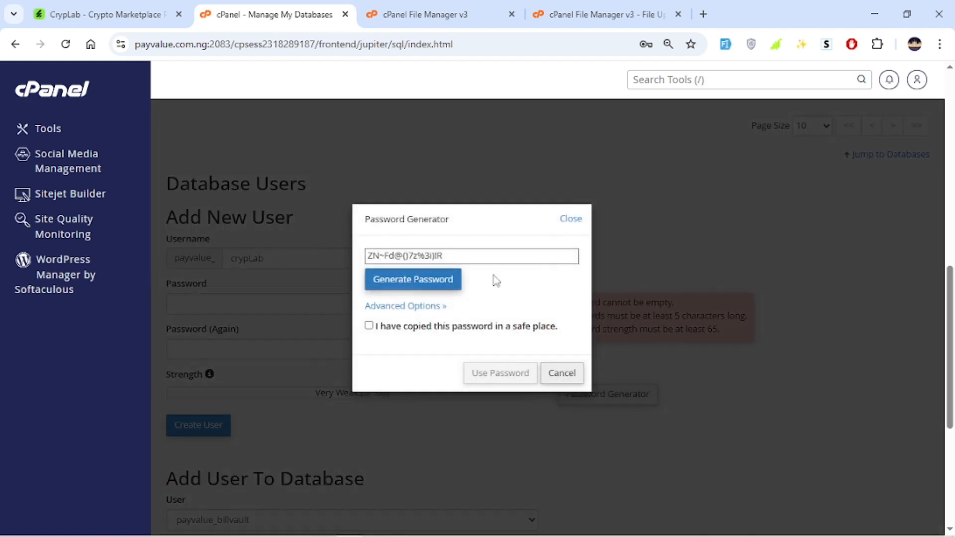
pyautogui.moveTo(475, 265); pyautogui.dragTo(364, 255)
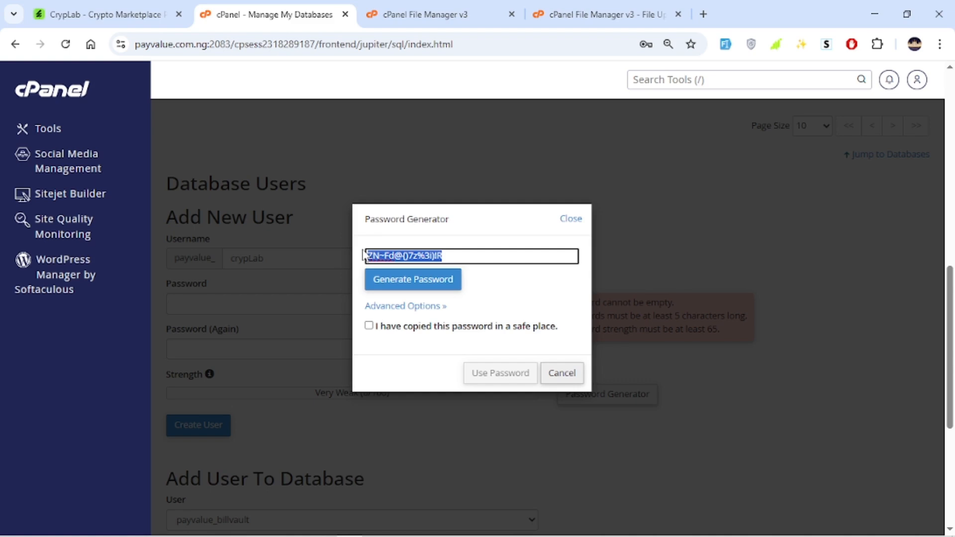
pyautogui.click(418, 328)
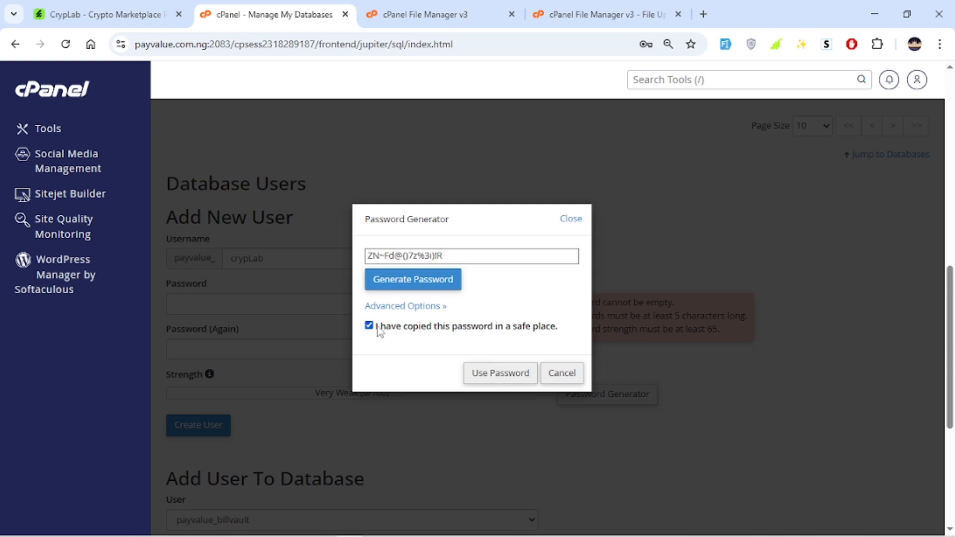
pyautogui.click(501, 377)
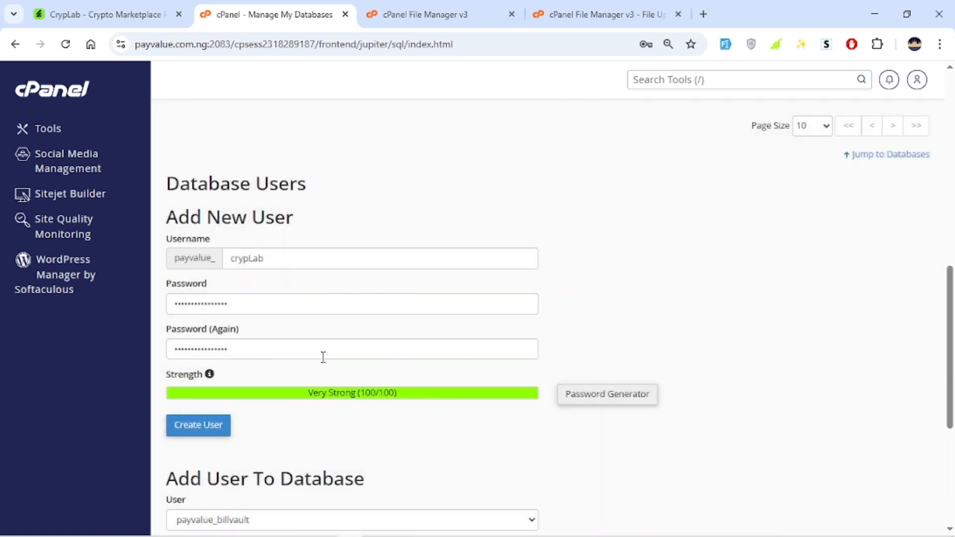
pyautogui.click(201, 428)
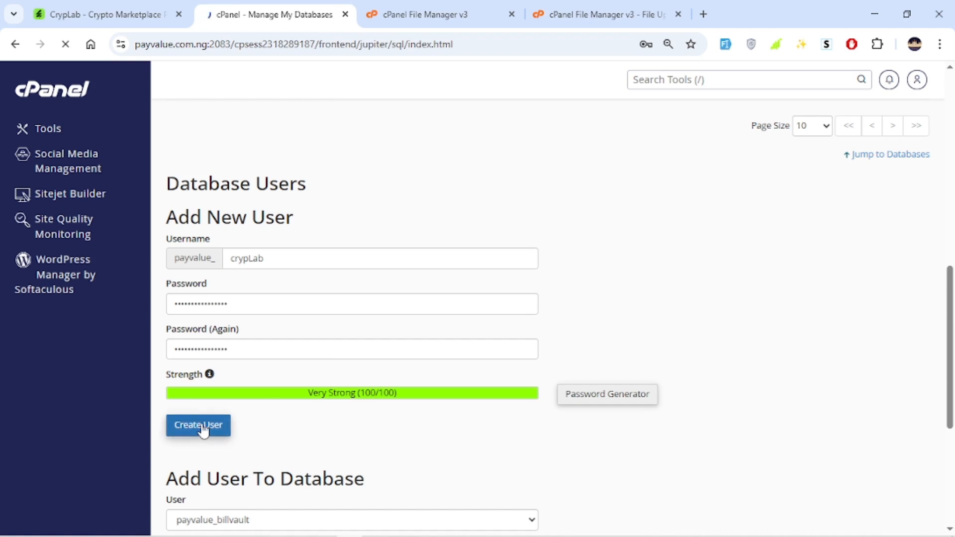
pyautogui.click(616, 257)
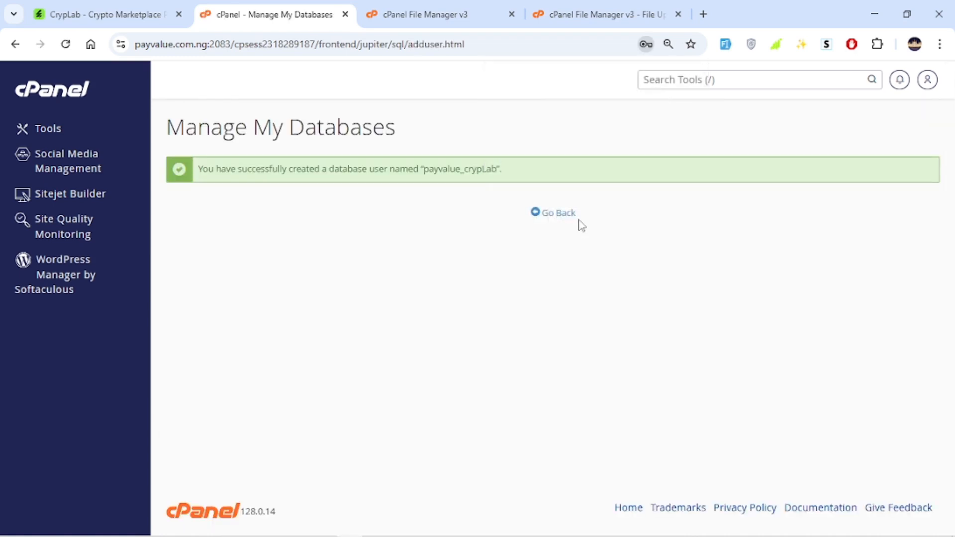
pyautogui.click(557, 214)
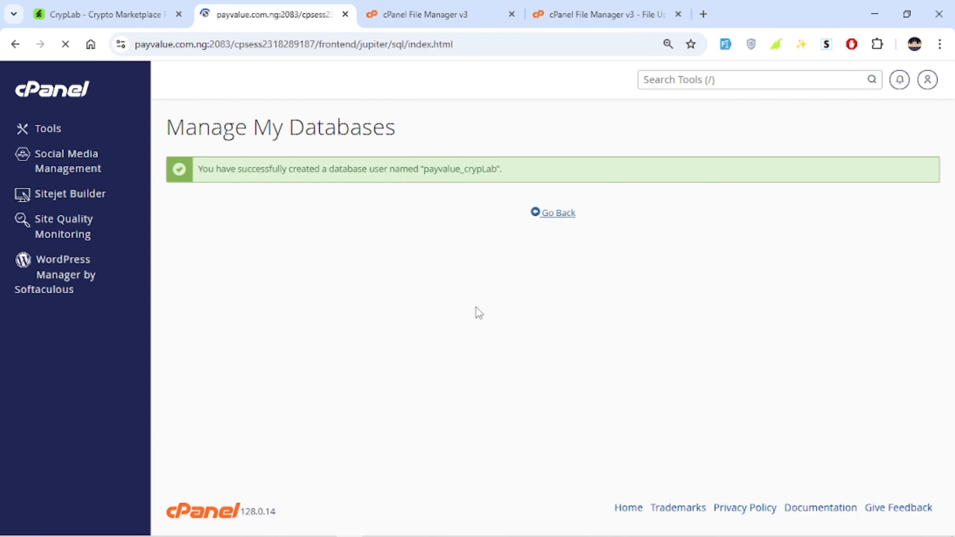
# Add the payvalue_crypLab user to the payvalue_crypLab database
pyautogui.scroll(-2, 299, 275)
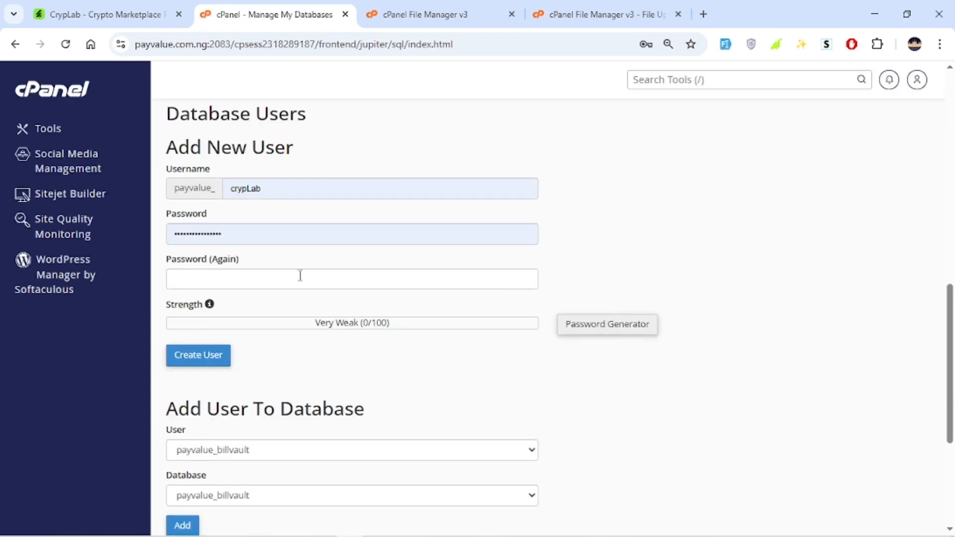
pyautogui.scroll(-4, 284, 351)
pyautogui.click(256, 244)
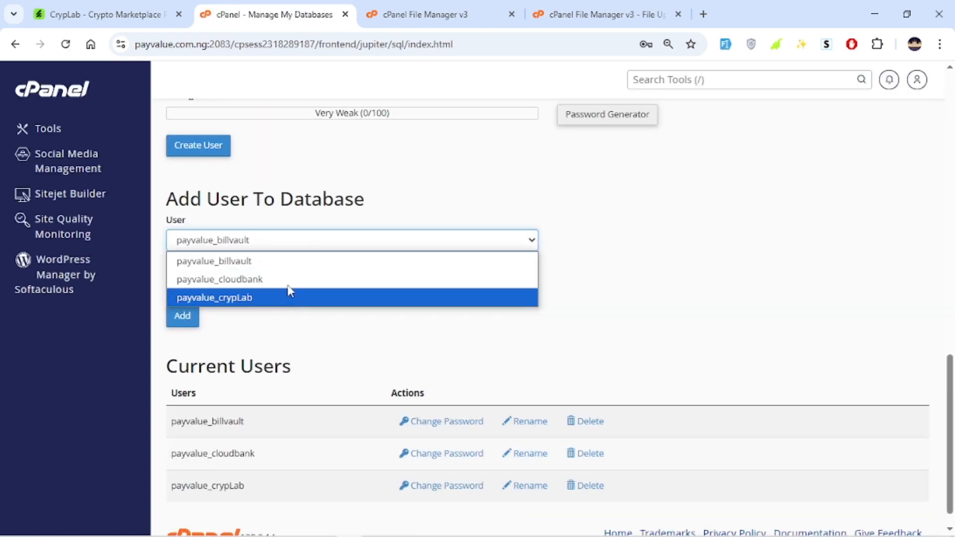
pyautogui.click(277, 298)
pyautogui.moveTo(230, 199); pyautogui.dragTo(443, 205)
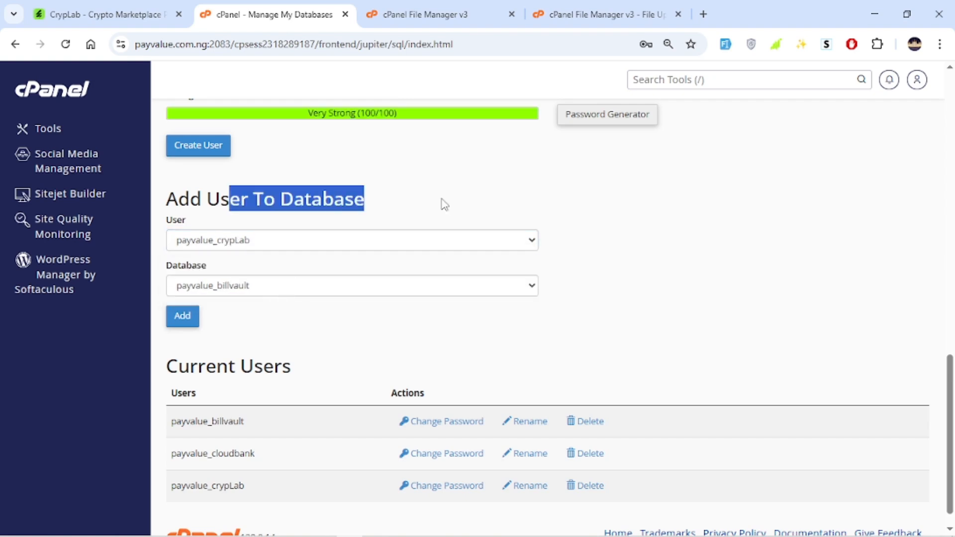
pyautogui.click(375, 270)
pyautogui.click(344, 286)
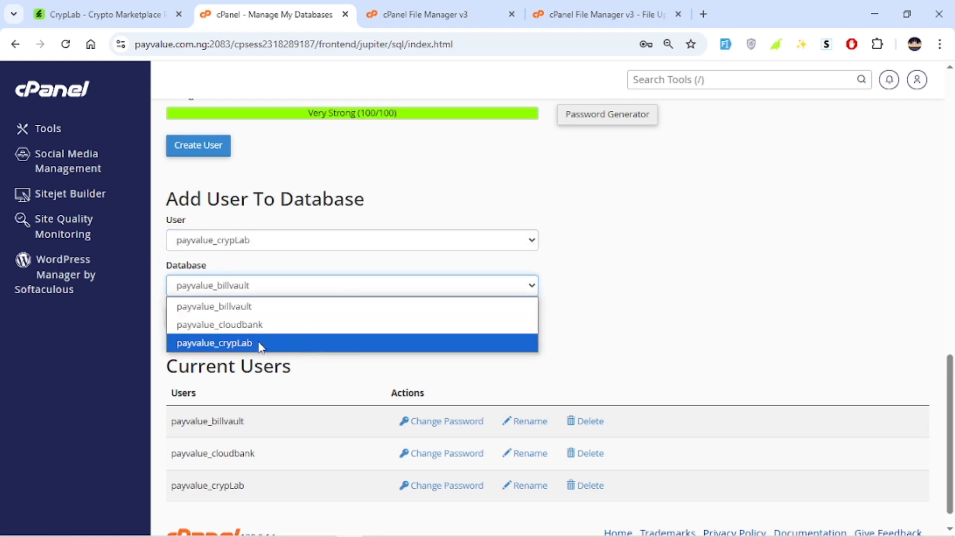
pyautogui.click(242, 346)
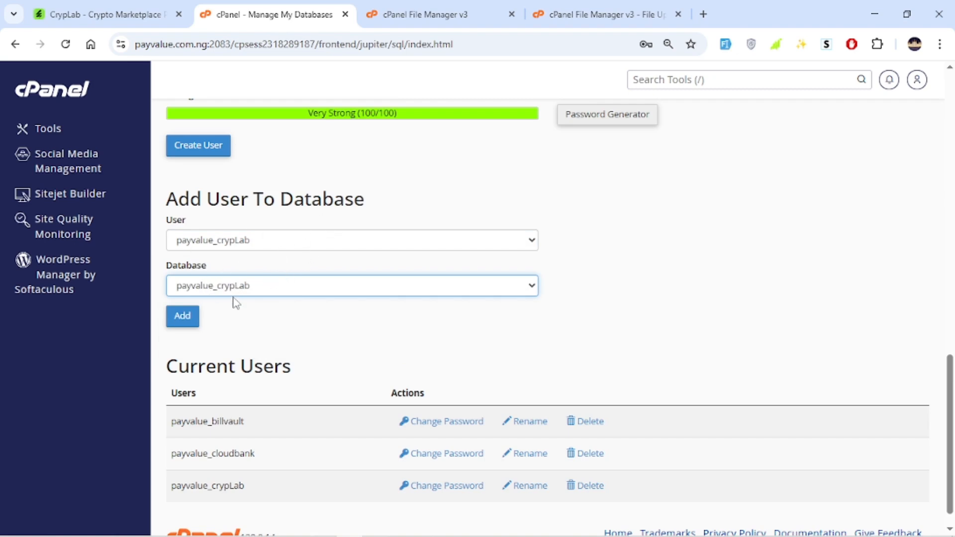
pyautogui.click(187, 318)
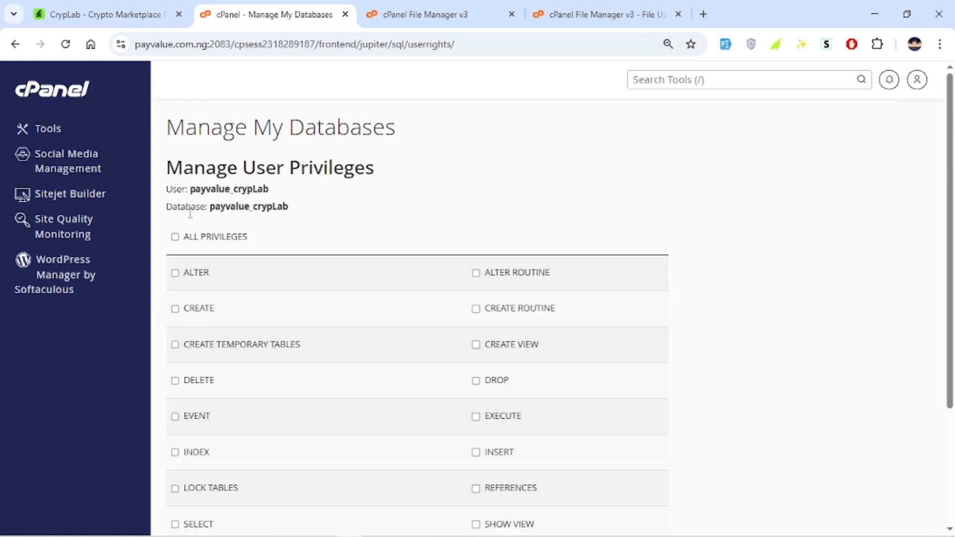
# Grant the user all privileges on the database, save the changes, and return to the databases page
pyautogui.click(175, 236)
pyautogui.scroll(-3, 187, 237)
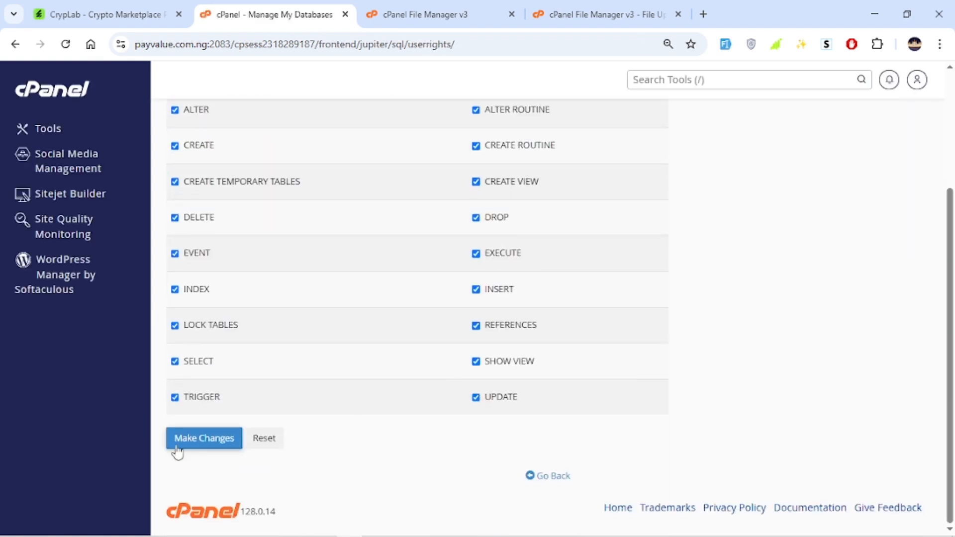
pyautogui.click(202, 439)
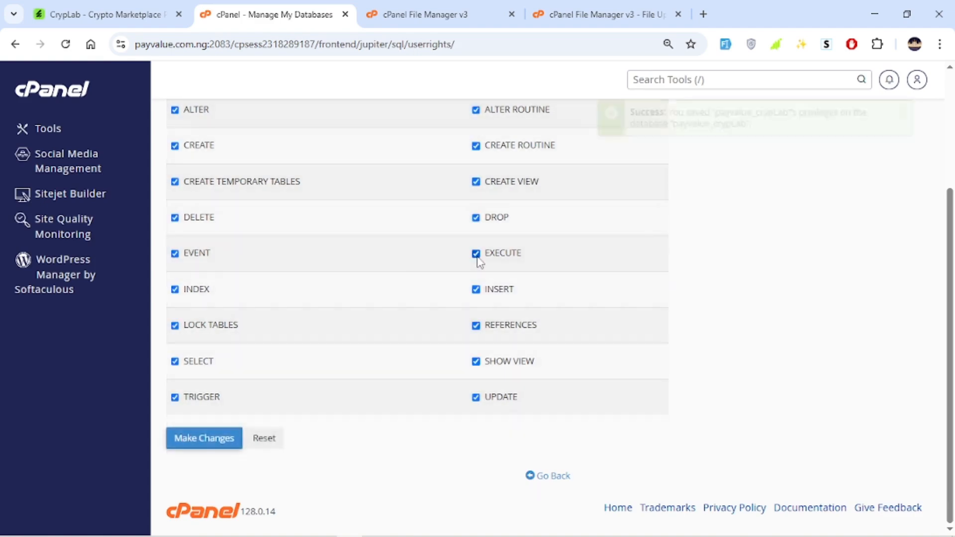
pyautogui.click(554, 482)
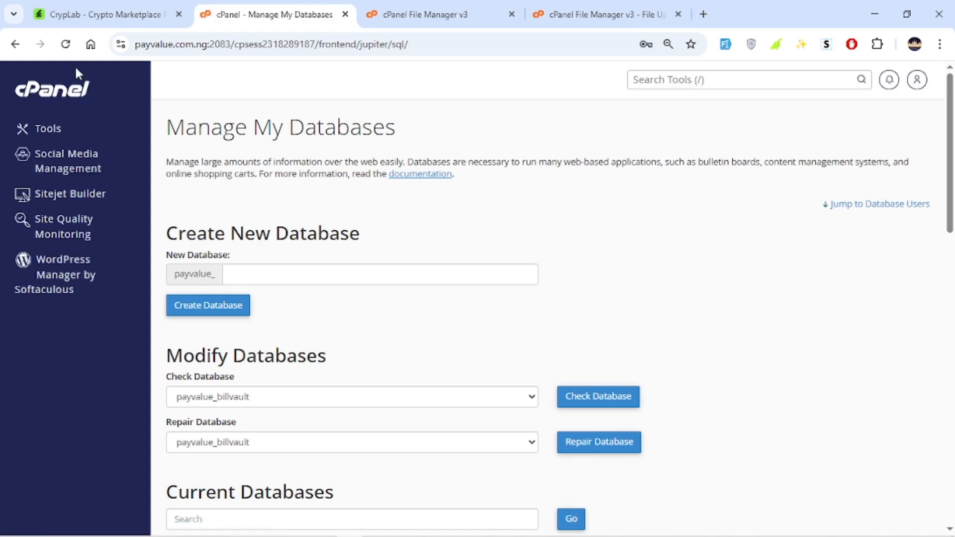
# Open a new browser tab and paste the generated database password into its address bar to keep it
pyautogui.click(703, 14)
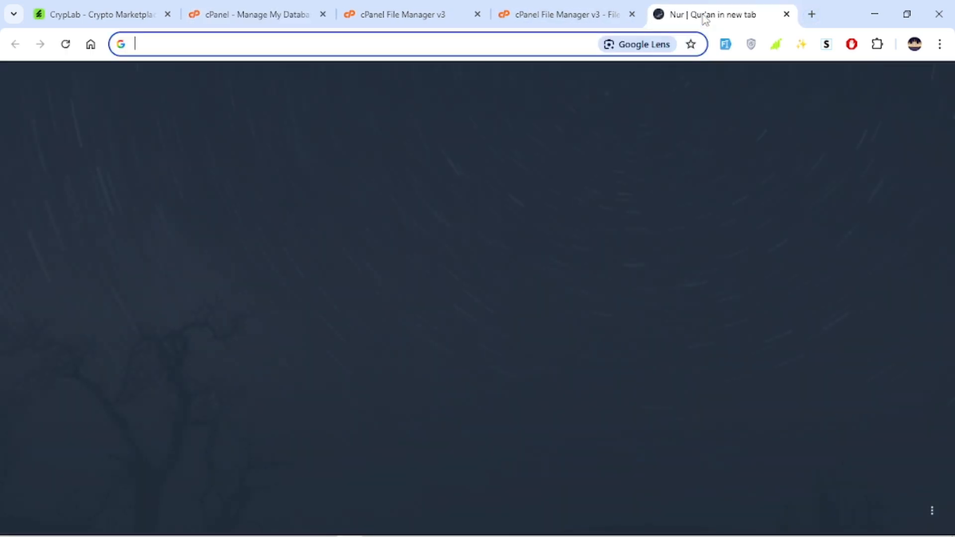
pyautogui.hotkey('ctrl', 'v')
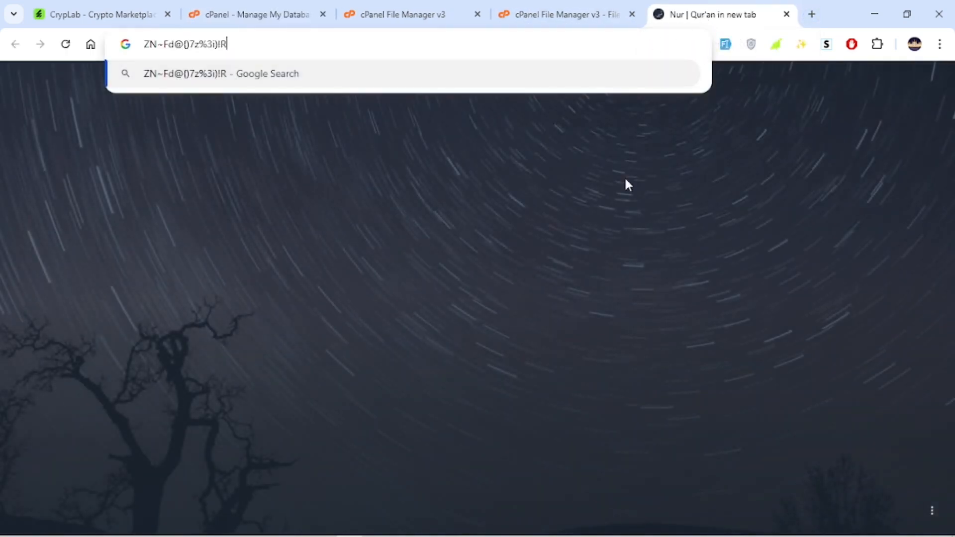
# Switch to the file upload page and go back to the CrypLab folder in File Manager
pyautogui.click(568, 14)
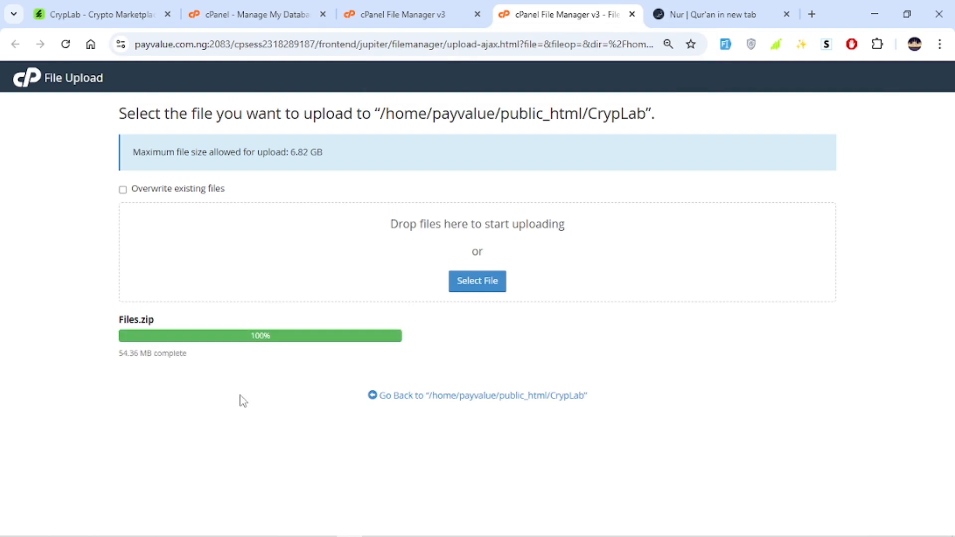
pyautogui.moveTo(228, 354); pyautogui.dragTo(125, 358)
pyautogui.doubleClick(166, 353)
pyautogui.click(215, 394)
pyautogui.moveTo(215, 343); pyautogui.dragTo(285, 344)
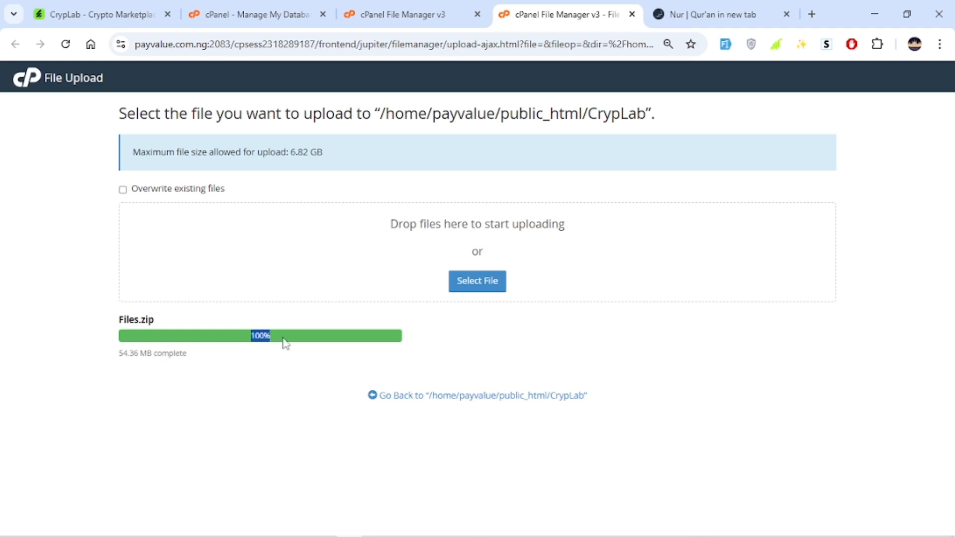
pyautogui.click(320, 347)
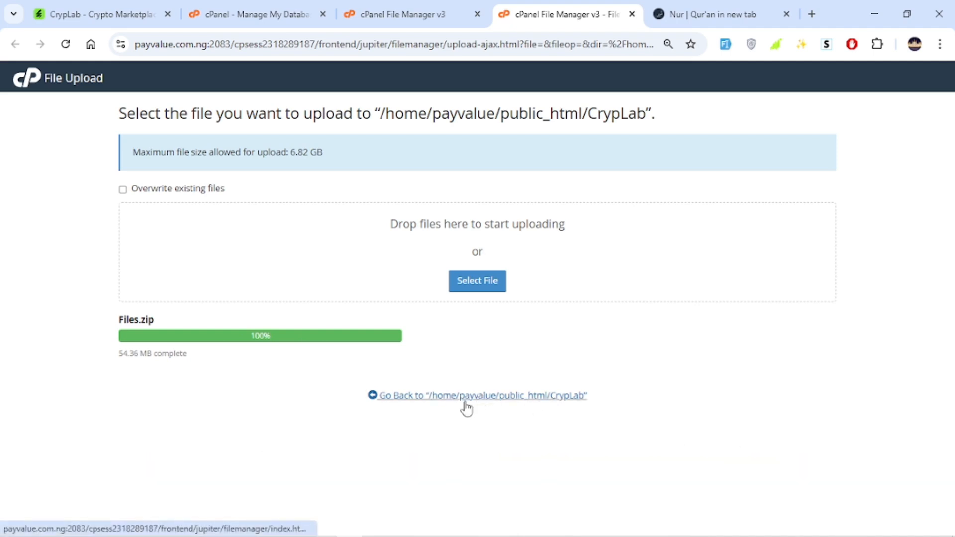
pyautogui.click(516, 398)
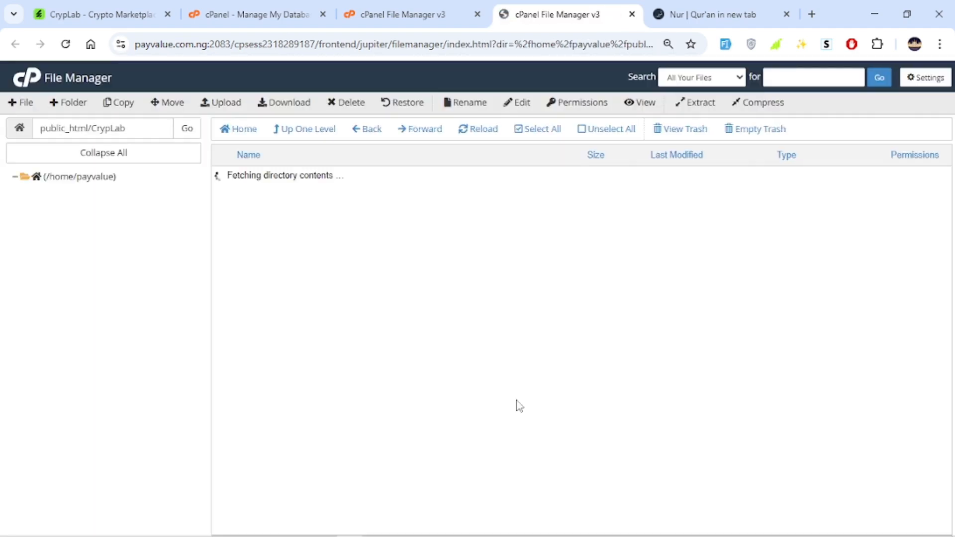
# Extract Files.zip into /public_html/CrypLab, close the results, and reload the listing
pyautogui.click(342, 177)
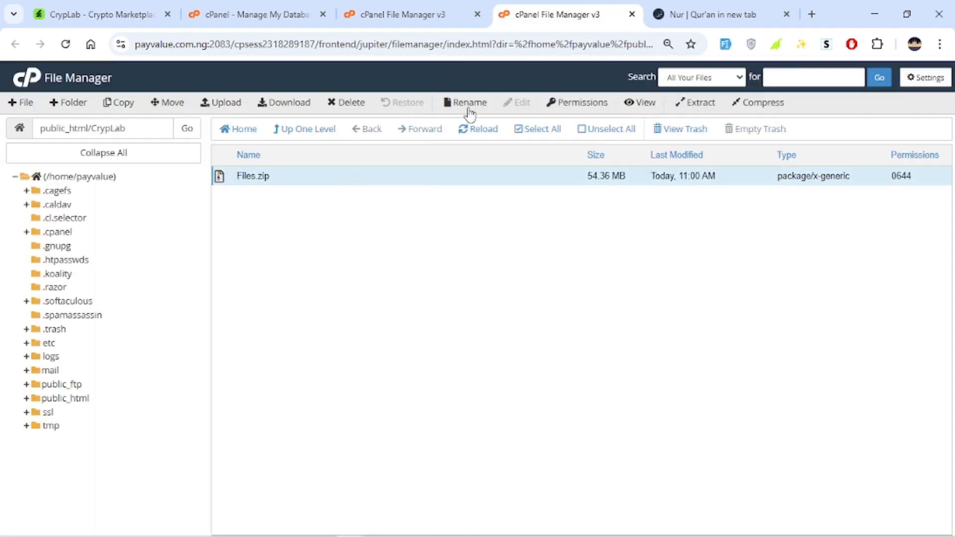
pyautogui.click(707, 113)
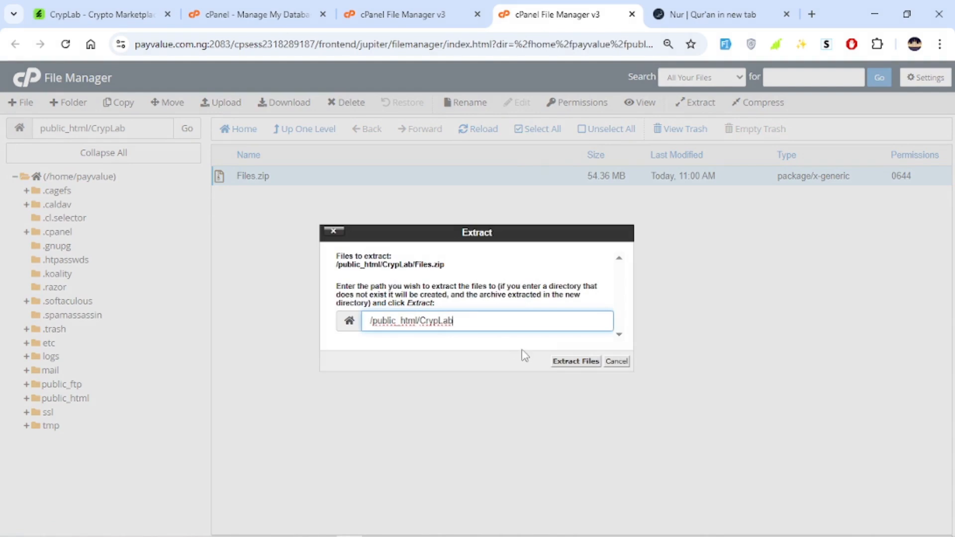
pyautogui.click(569, 361)
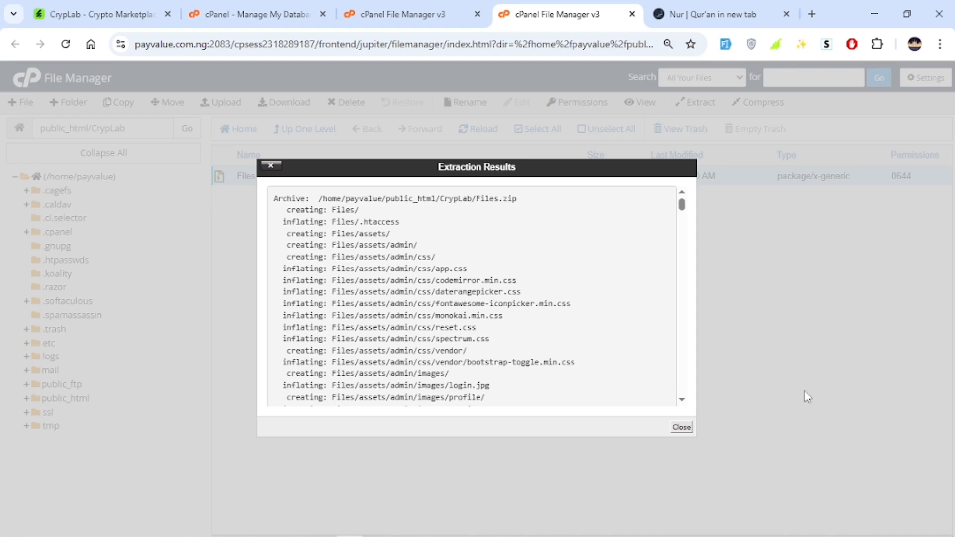
pyautogui.click(682, 429)
pyautogui.click(491, 130)
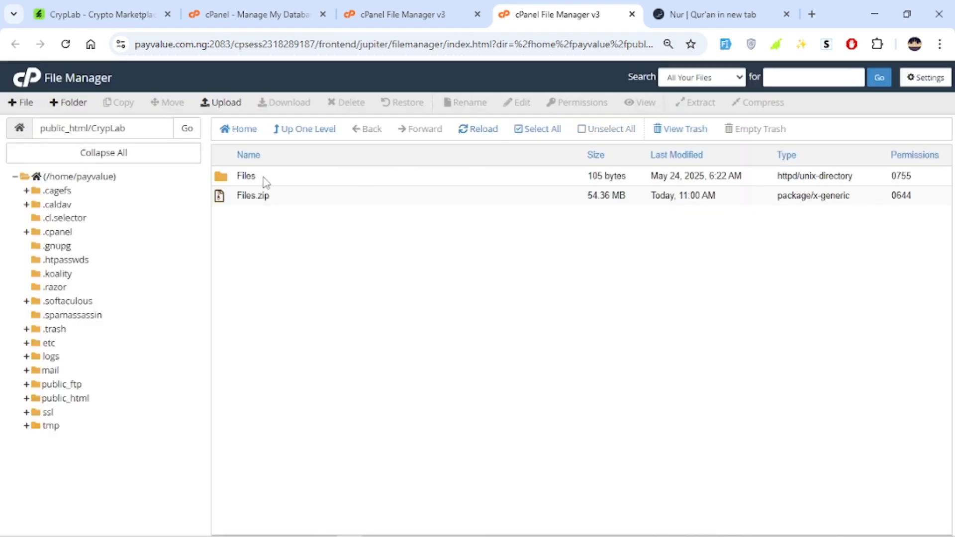
# Move all contents of the Files folder up into /public_html/CrypLab
pyautogui.click(269, 179)
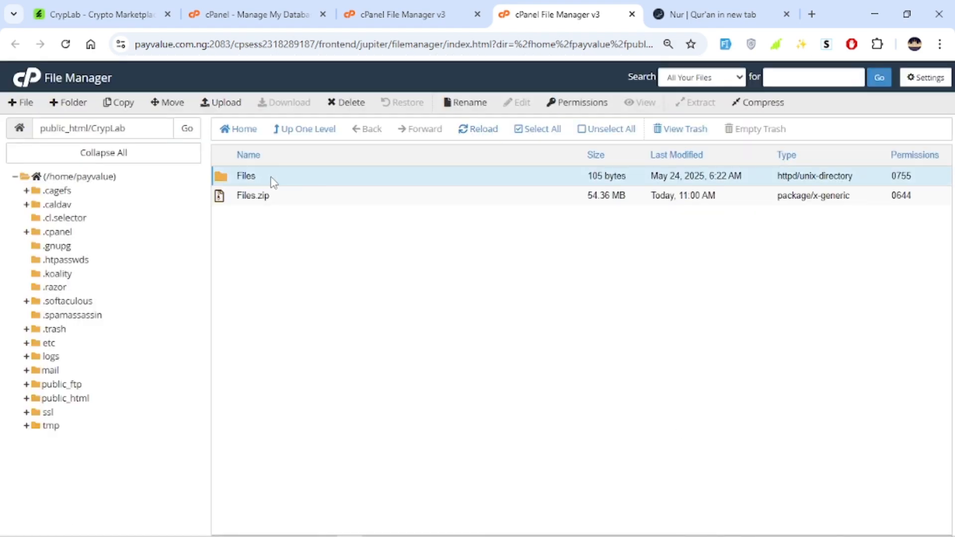
pyautogui.doubleClick(300, 178)
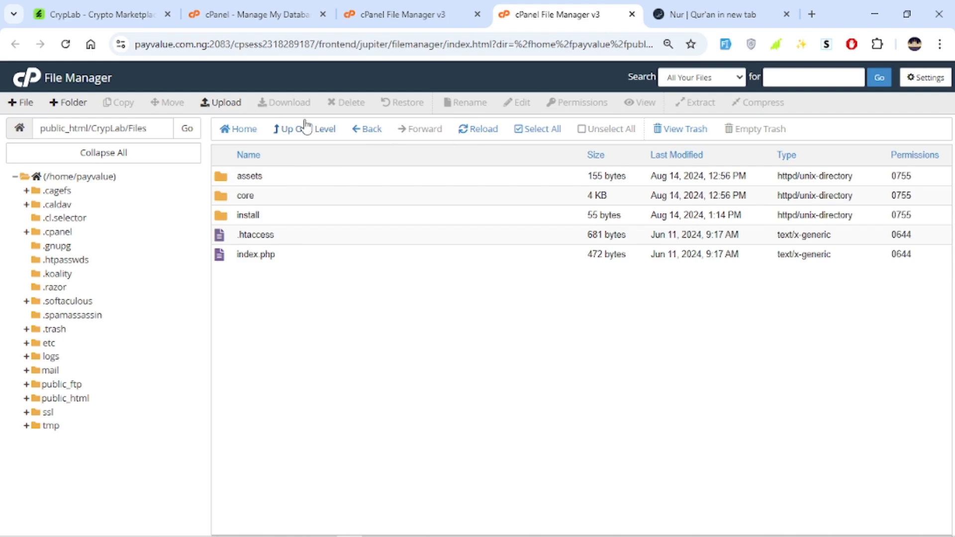
pyautogui.click(540, 129)
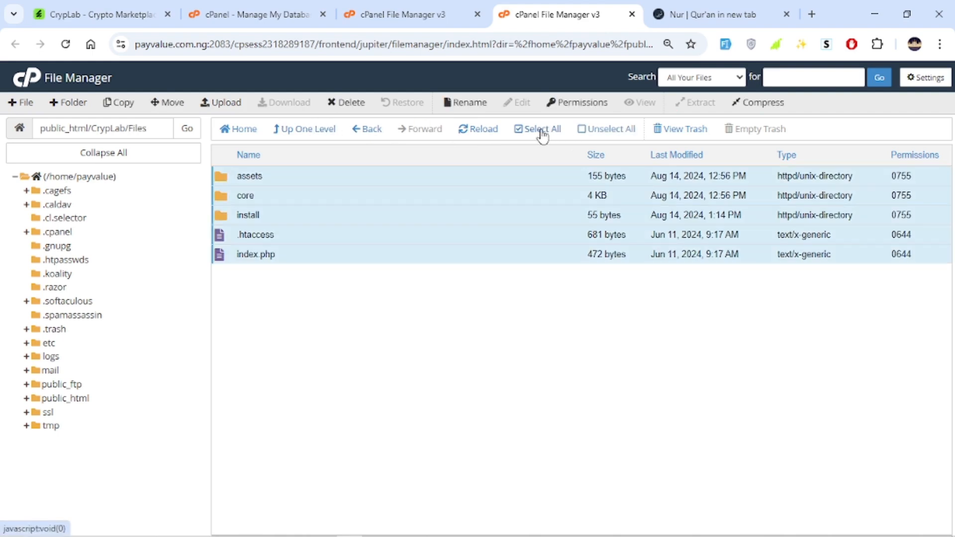
pyautogui.click(166, 103)
pyautogui.doubleClick(475, 336)
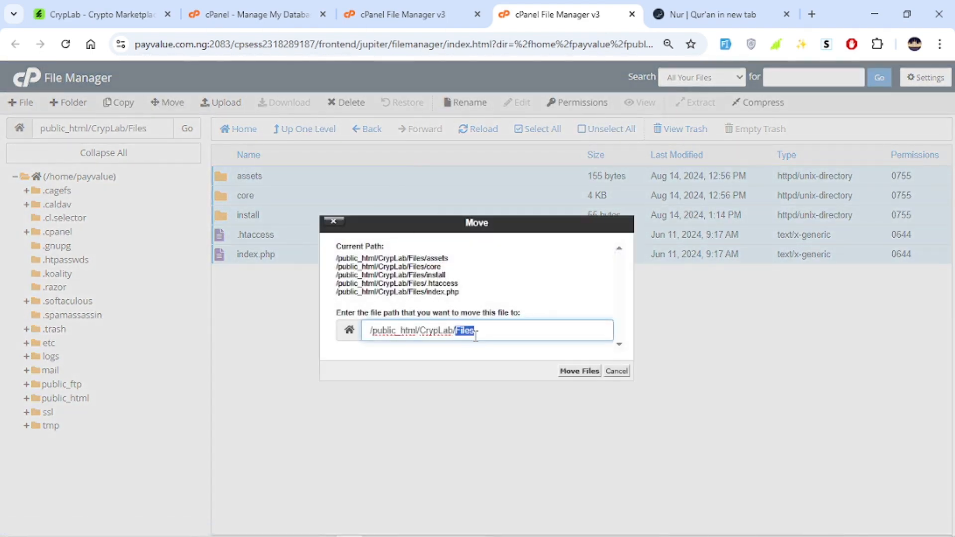
pyautogui.press('BackSpace')
pyautogui.click(559, 369)
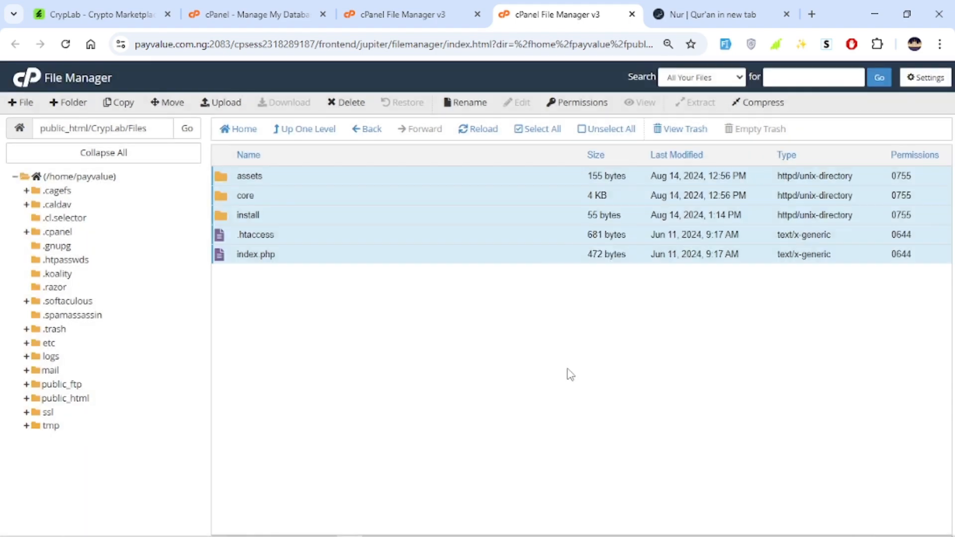
# Navigate back to the CrypLab folder to check the moved files
pyautogui.click(305, 131)
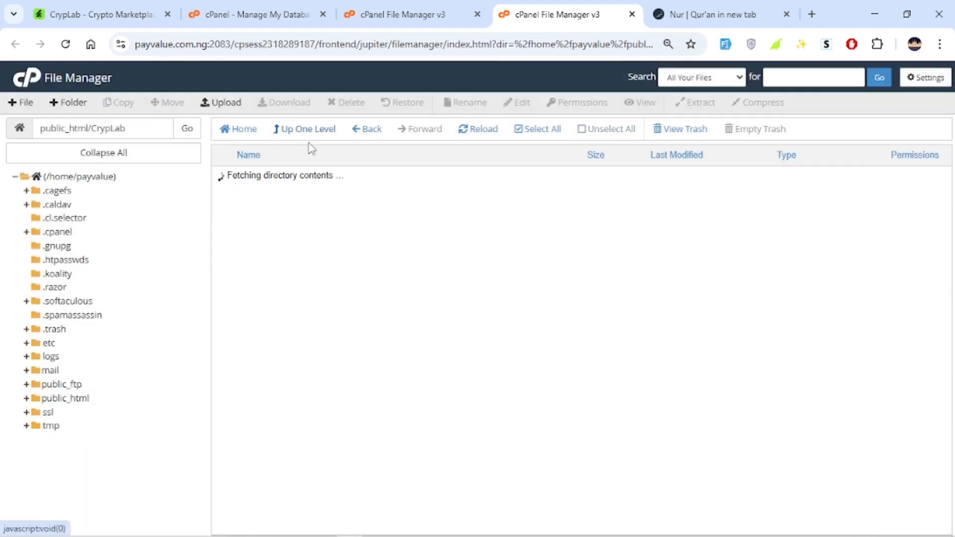
pyautogui.click(305, 130)
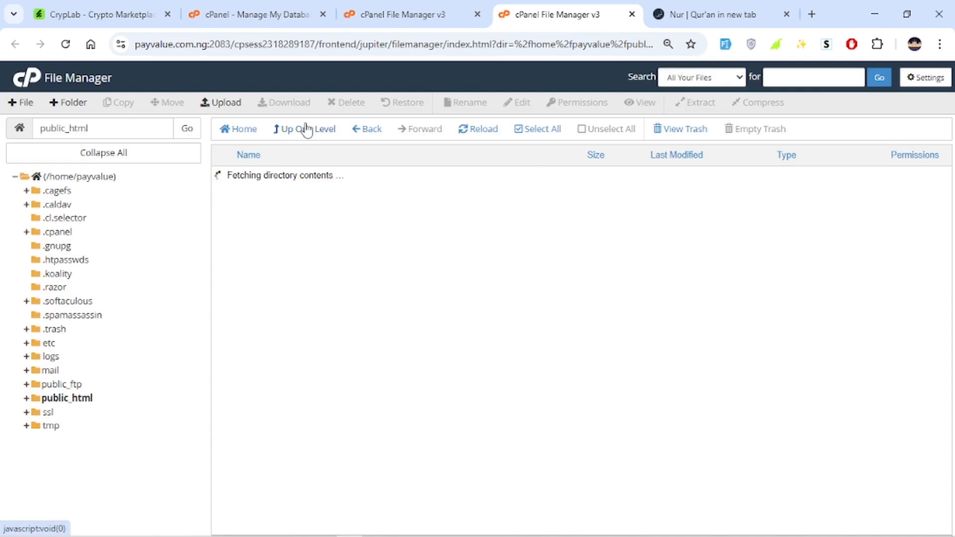
pyautogui.doubleClick(317, 218)
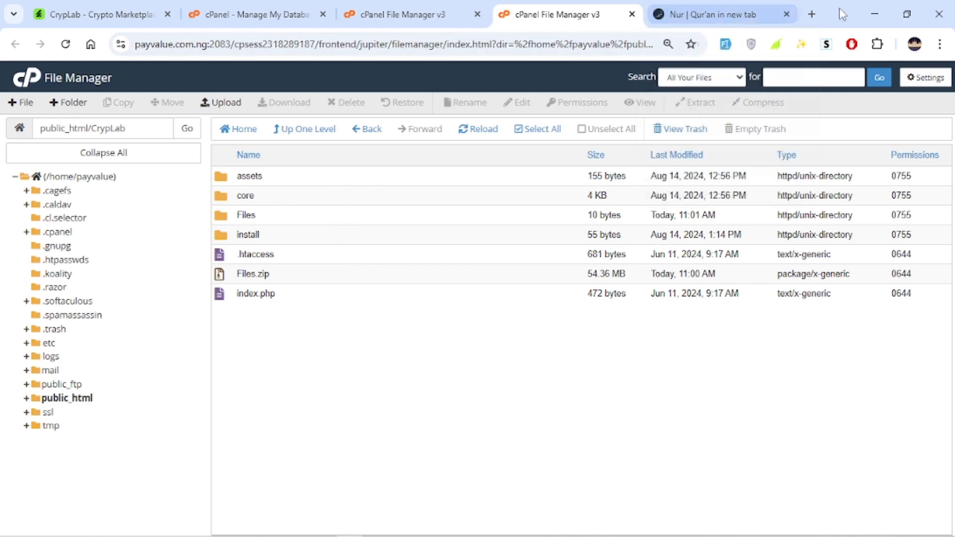
# Open the installer at payvalue.com.ng/crylab/install in a new browser tab
pyautogui.click(812, 14)
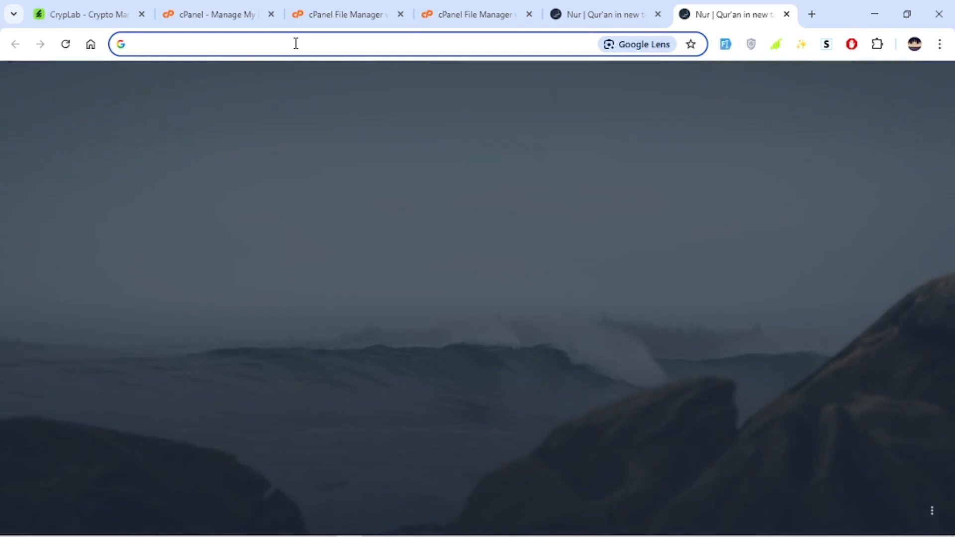
pyautogui.click(297, 43)
pyautogui.write('p')
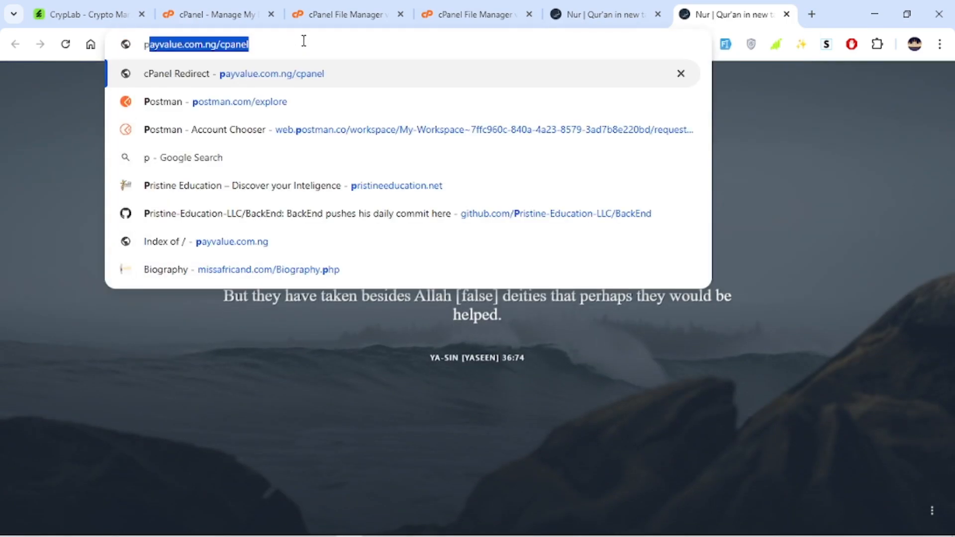
pyautogui.click(304, 40)
pyautogui.press('BackSpace')
pyautogui.press('BackSpace')
pyautogui.press('BackSpace')
pyautogui.press('BackSpace')
pyautogui.press('BackSpace')
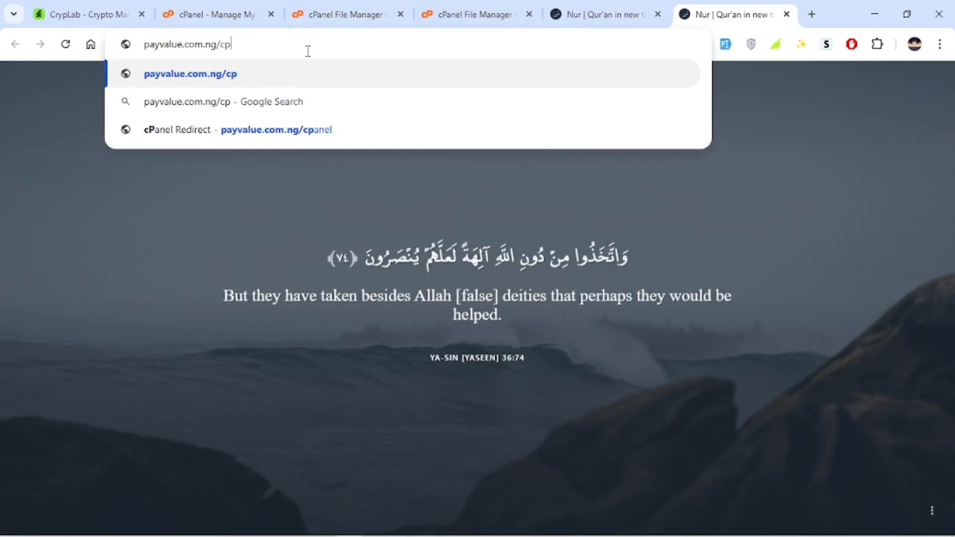
pyautogui.write('rylab/install')
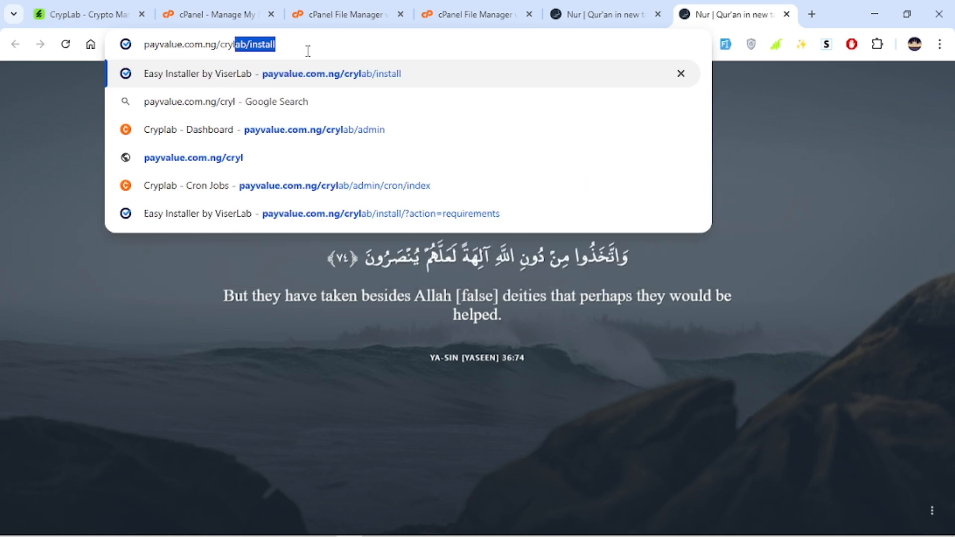
pyautogui.press('Return')
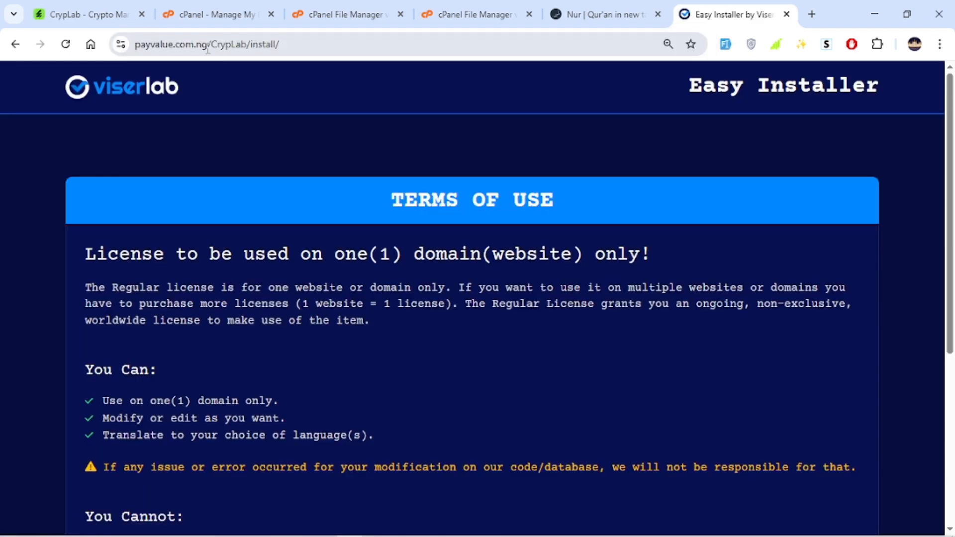
# Review the installer's address and its terms of use
pyautogui.moveTo(211, 44); pyautogui.dragTo(133, 44)
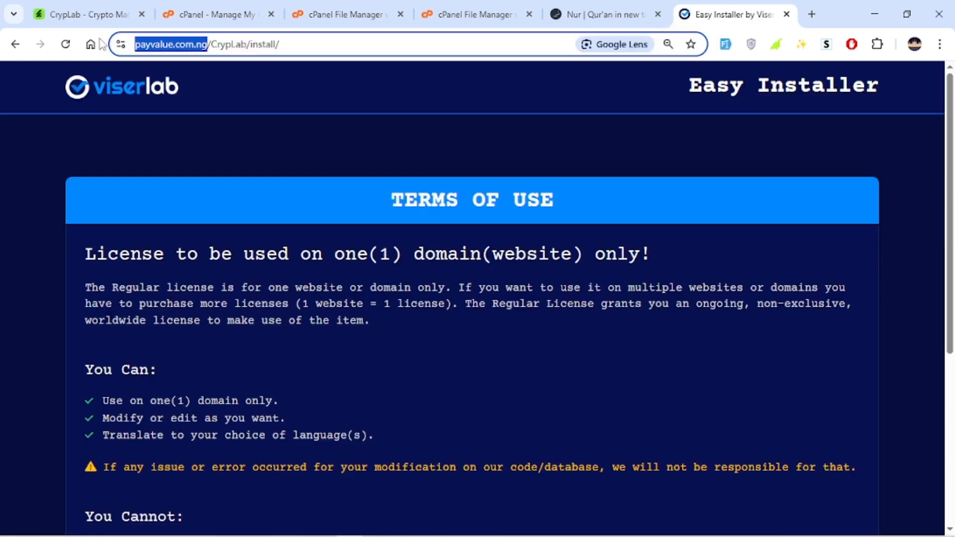
pyautogui.doubleClick(261, 44)
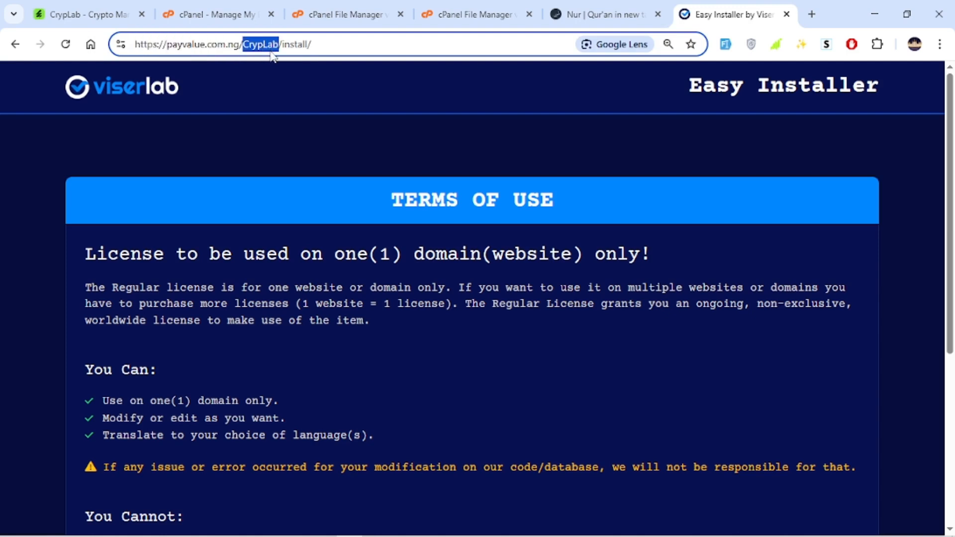
pyautogui.doubleClick(295, 45)
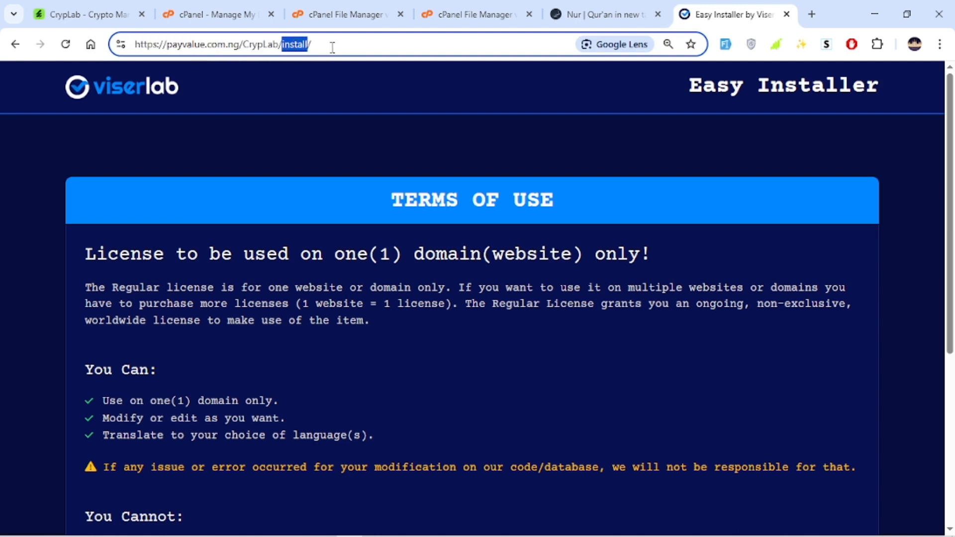
pyautogui.click(464, 250)
pyautogui.scroll(-5, 493, 244)
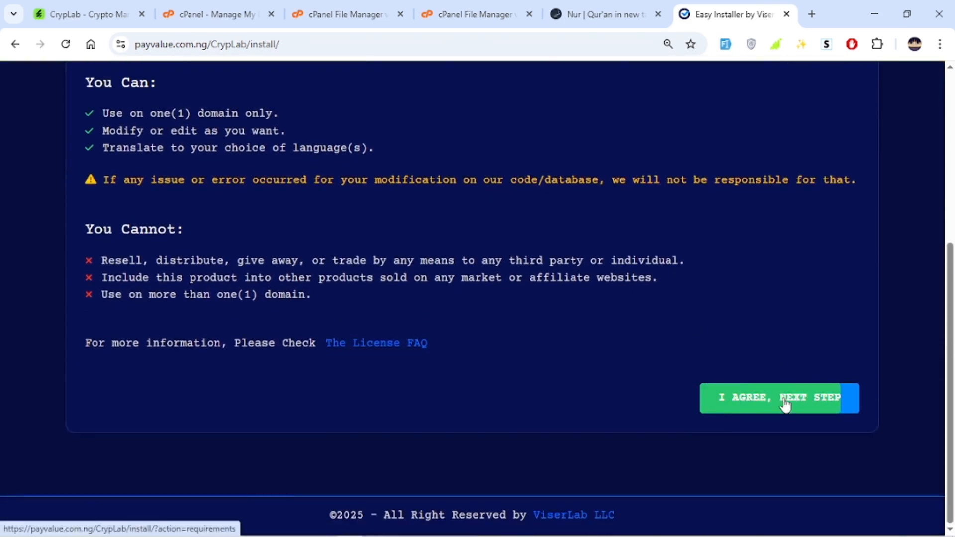
# Accept the license terms to continue, and review the installer's list of failed server requirements
pyautogui.click(785, 403)
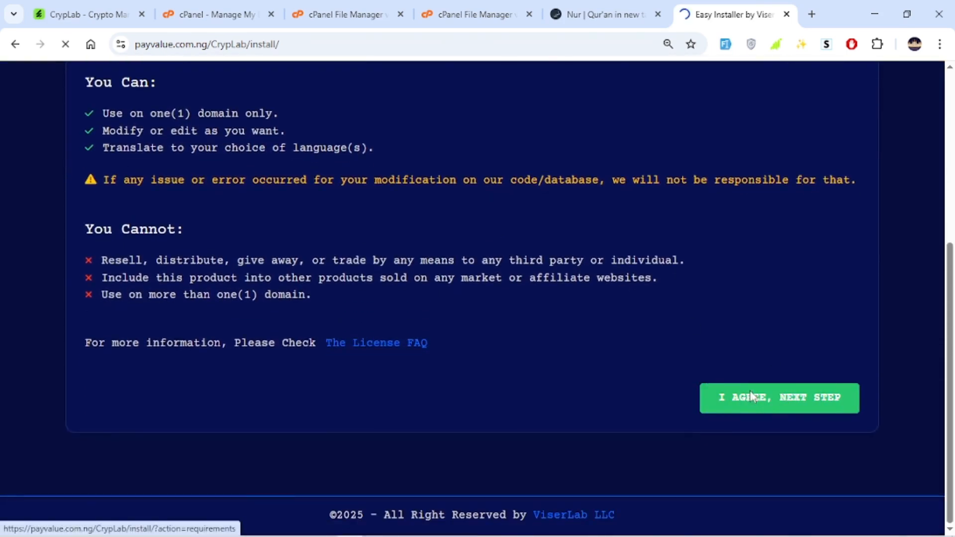
pyautogui.scroll(-2, 524, 205)
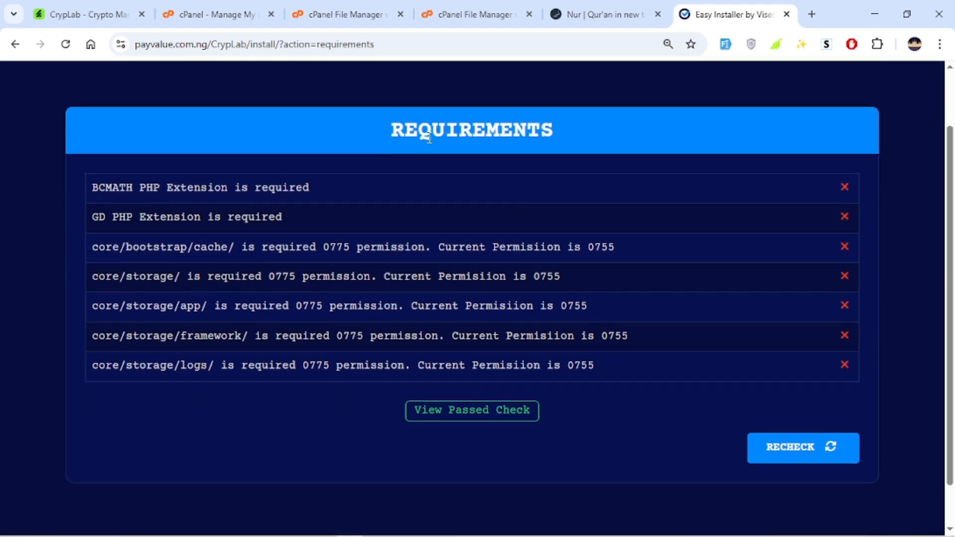
pyautogui.scroll(2, 626, 212)
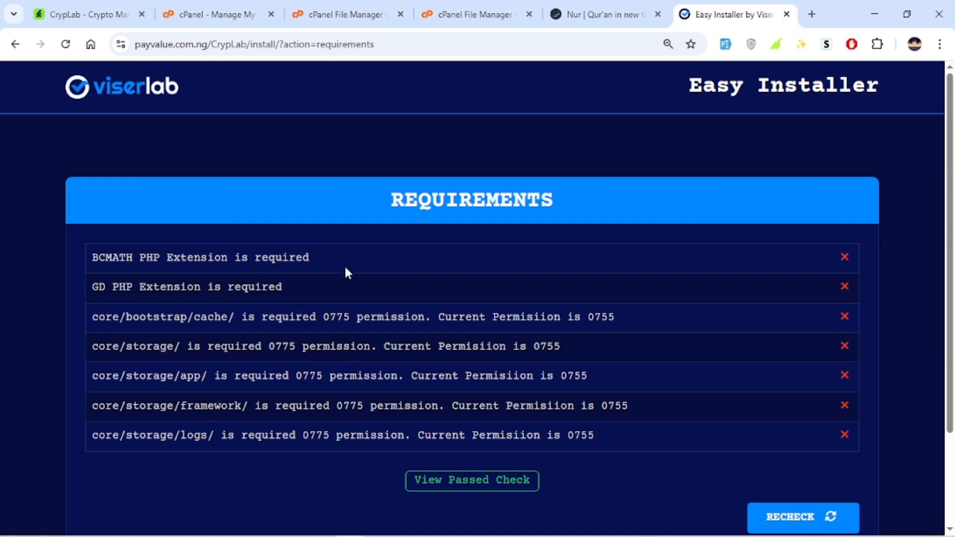
pyautogui.moveTo(347, 273); pyautogui.dragTo(150, 265)
pyautogui.moveTo(98, 288); pyautogui.dragTo(369, 293)
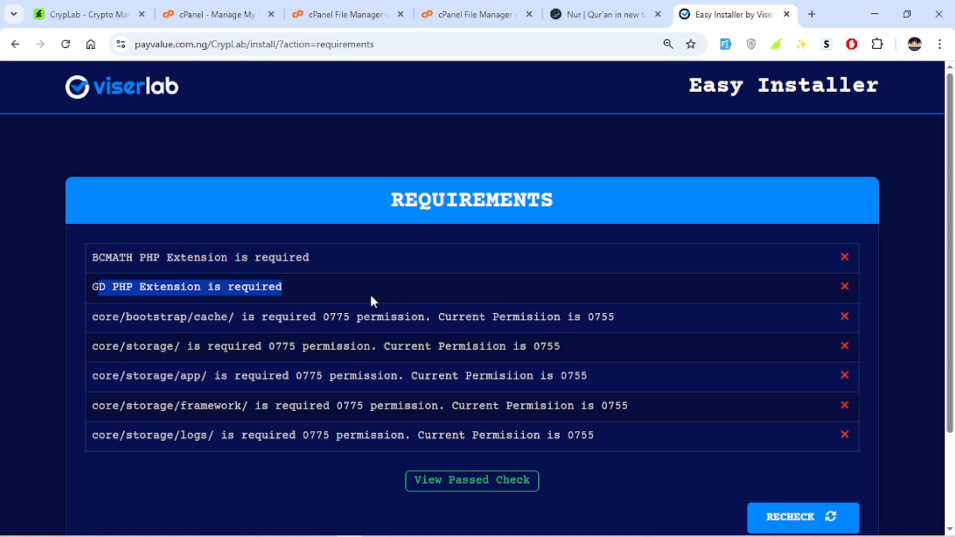
pyautogui.click(372, 293)
pyautogui.moveTo(397, 317); pyautogui.dragTo(452, 435)
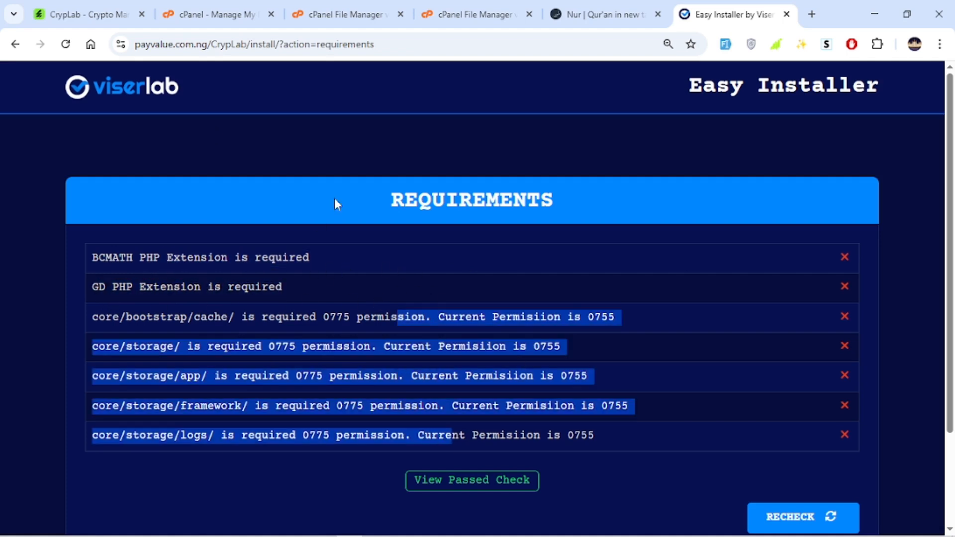
pyautogui.click(463, 276)
pyautogui.moveTo(75, 260); pyautogui.dragTo(438, 272)
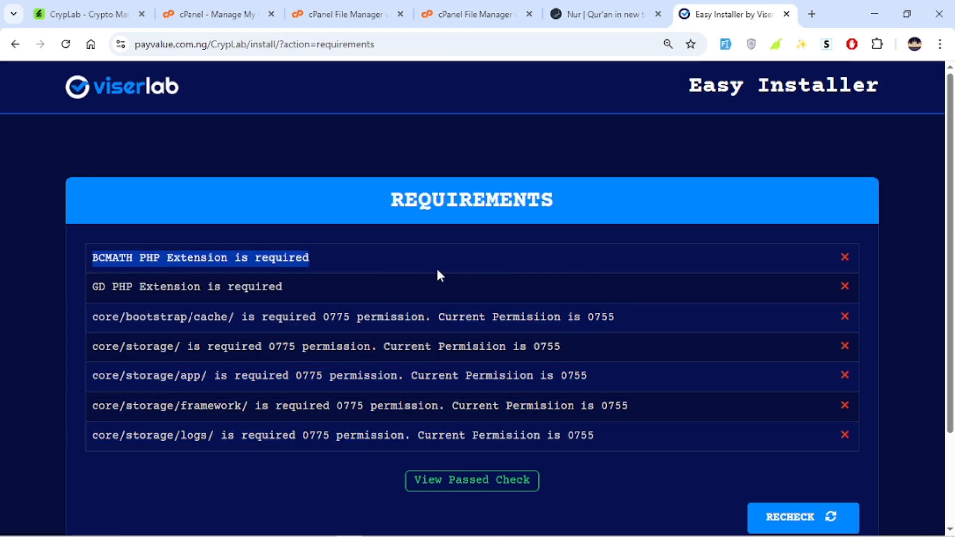
# Open the PHP extensions list in cPanel's Select PHP Version tool
pyautogui.click(348, 14)
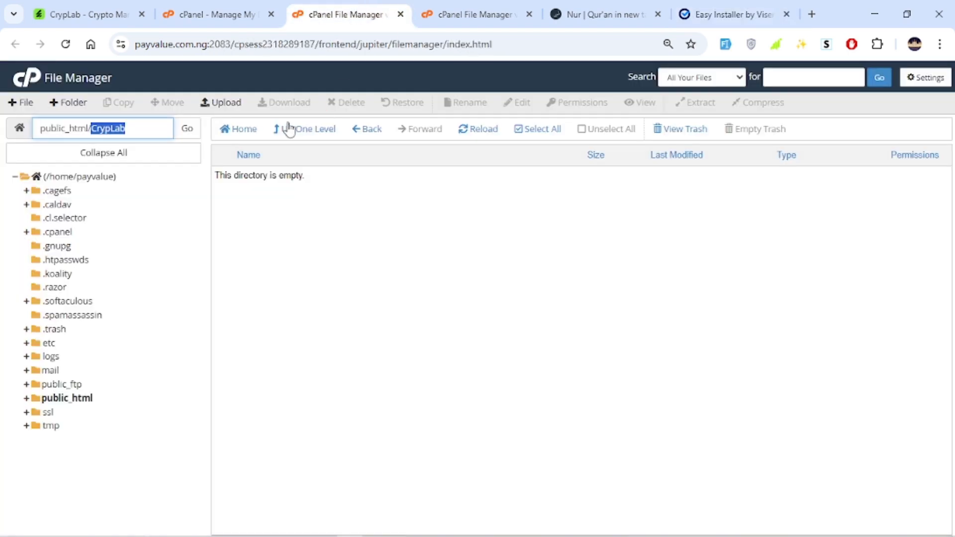
pyautogui.click(219, 14)
pyautogui.click(59, 99)
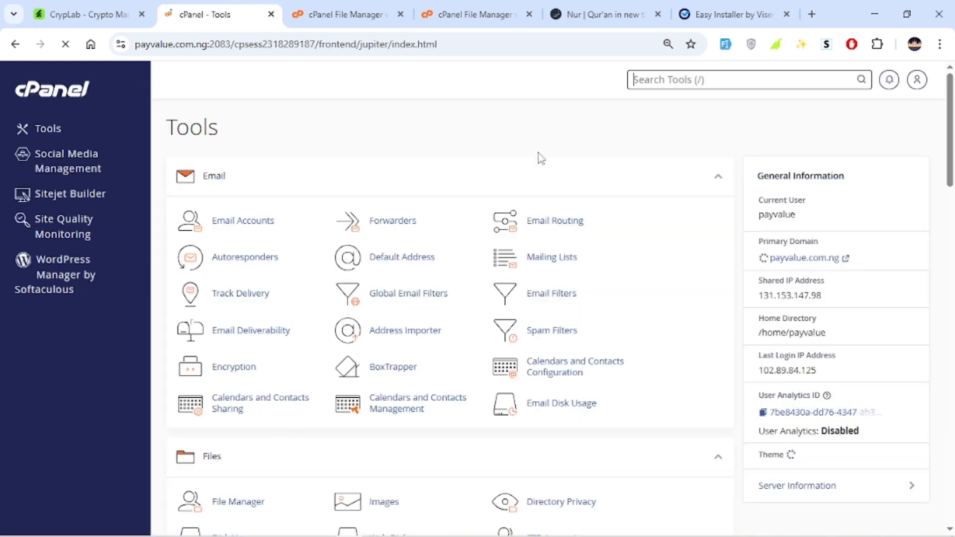
pyautogui.scroll(-3, 552, 164)
pyautogui.scroll(-7, 590, 183)
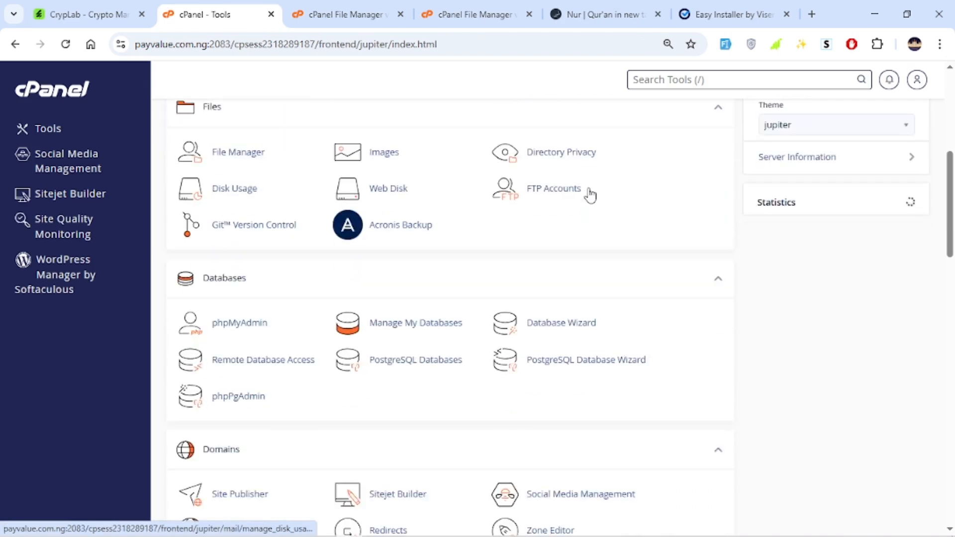
pyautogui.scroll(-12, 551, 315)
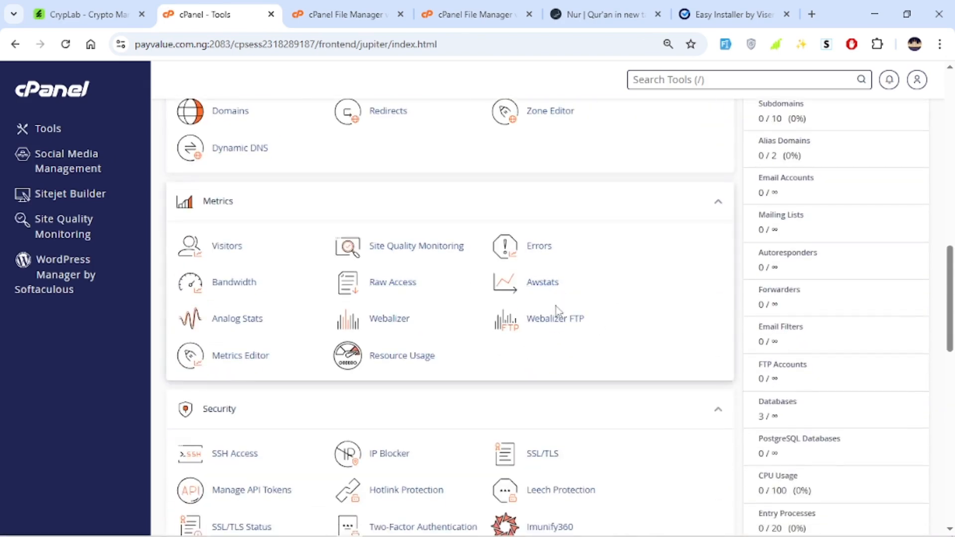
pyautogui.scroll(-2, 538, 344)
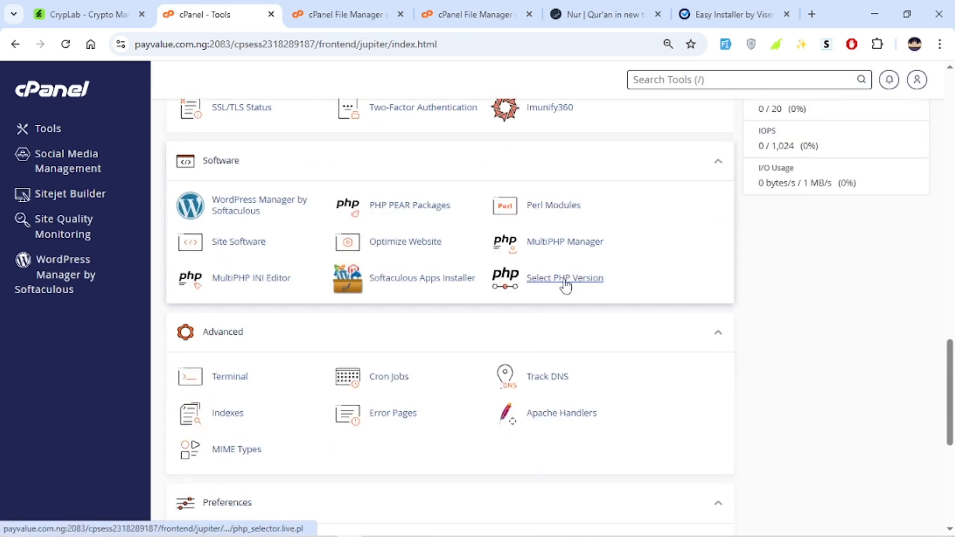
pyautogui.click(565, 284)
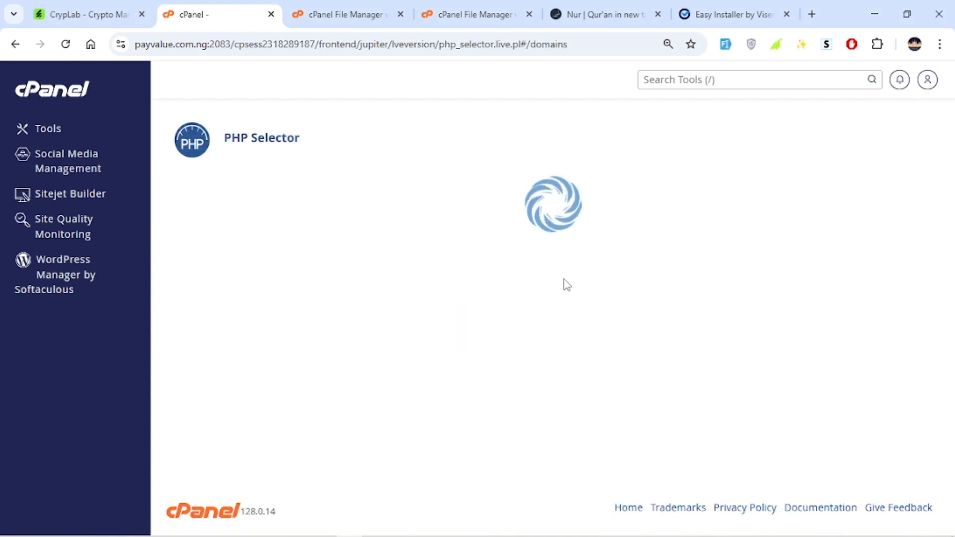
pyautogui.scroll(-2, 428, 275)
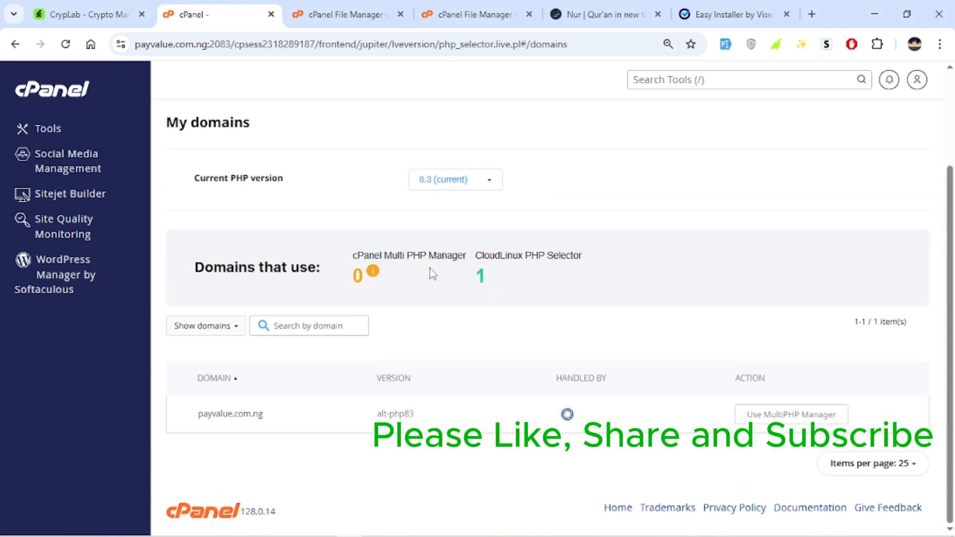
pyautogui.scroll(2, 404, 282)
pyautogui.click(277, 199)
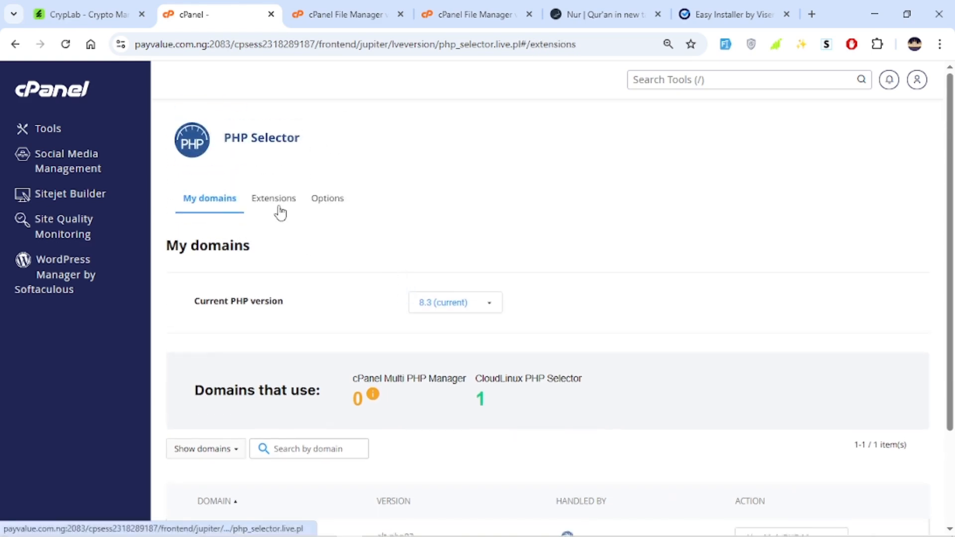
pyautogui.scroll(-4, 794, 130)
# Enable the bcmath PHP extension
pyautogui.click(724, 16)
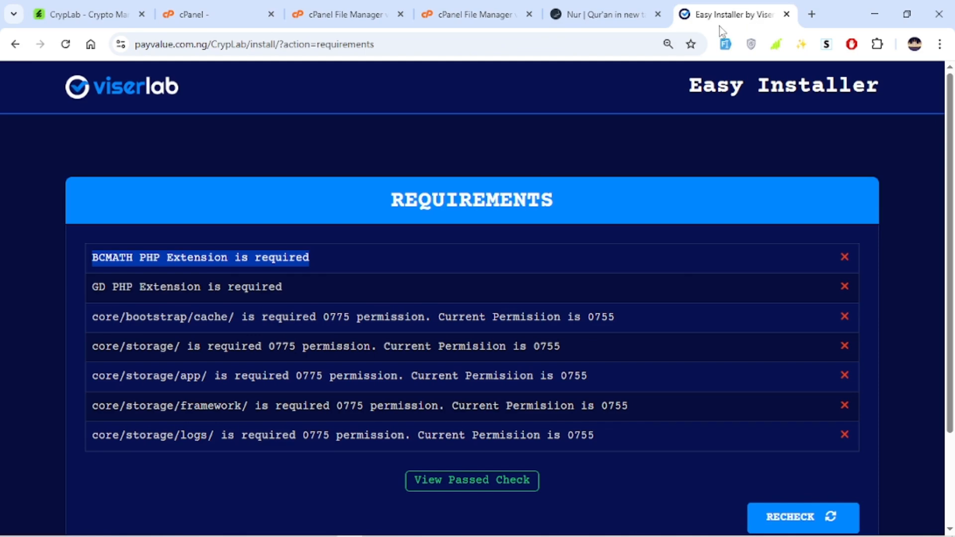
pyautogui.click(326, 14)
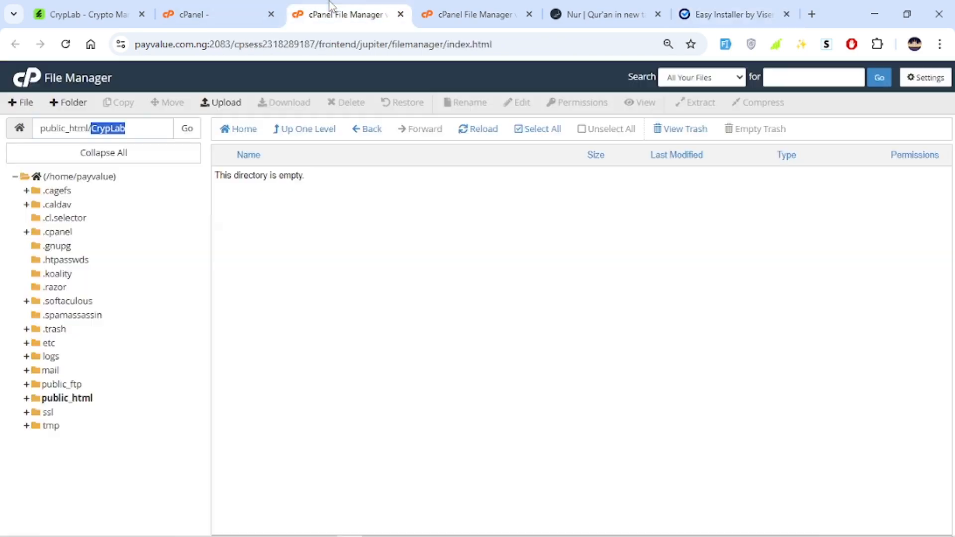
pyautogui.click(214, 14)
pyautogui.scroll(-2, 207, 150)
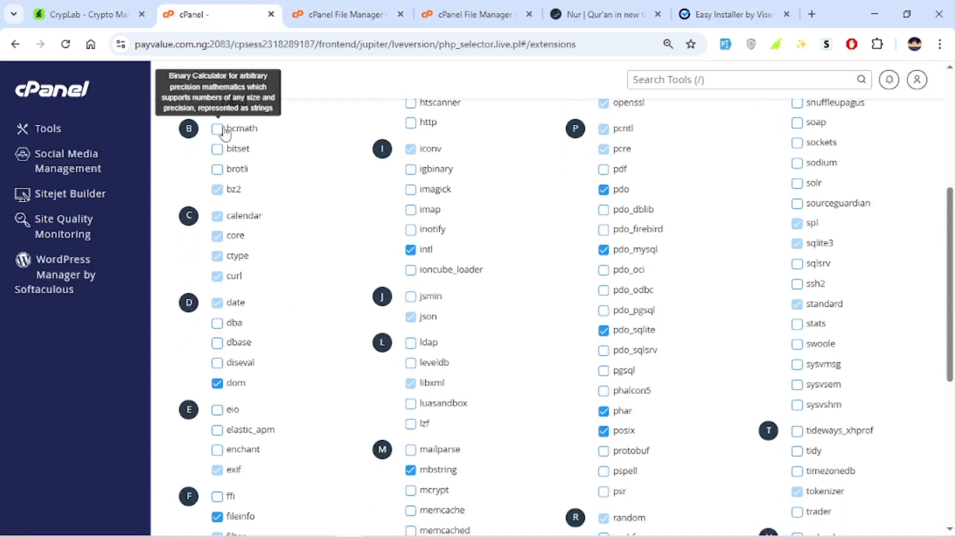
pyautogui.click(216, 129)
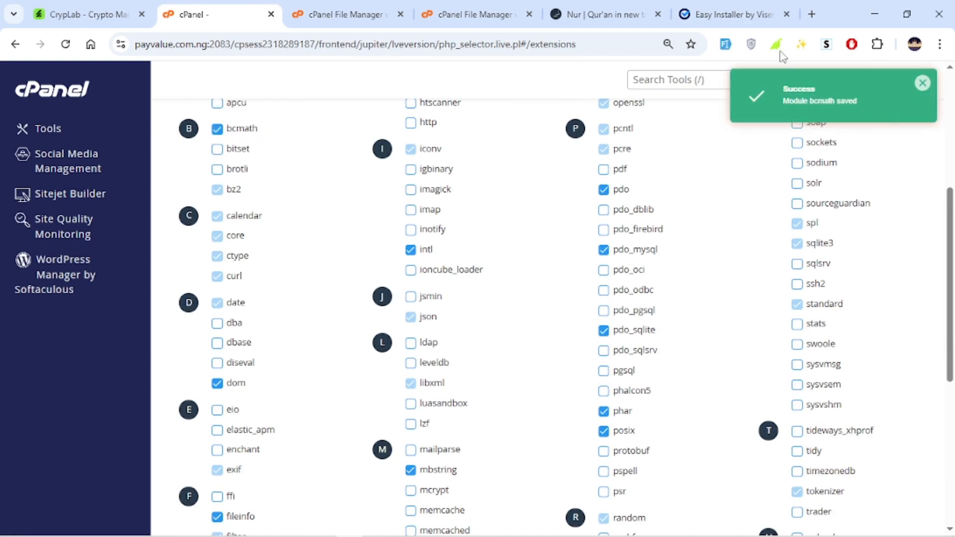
# Enable the gd PHP extension as well
pyautogui.click(745, 19)
pyautogui.click(102, 285)
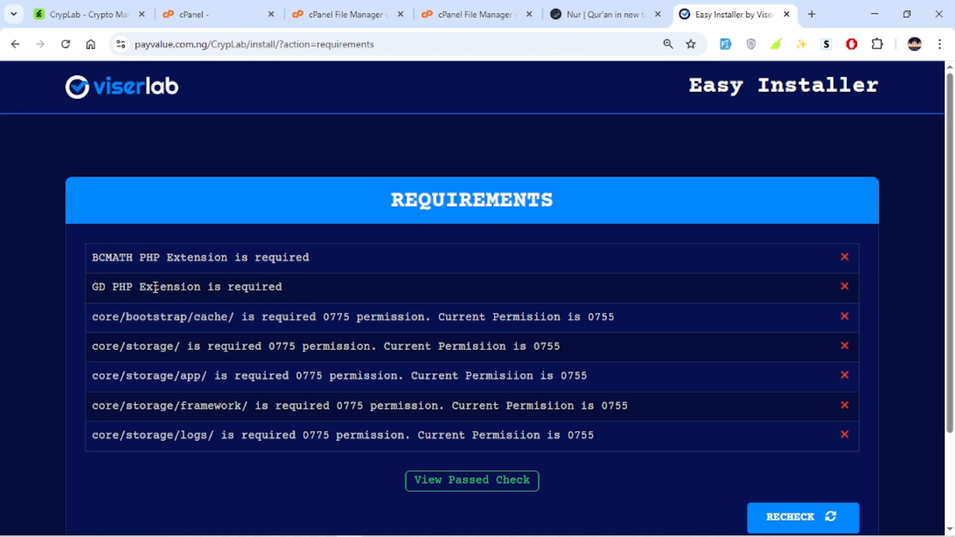
pyautogui.click(209, 14)
pyautogui.scroll(-3, 478, 259)
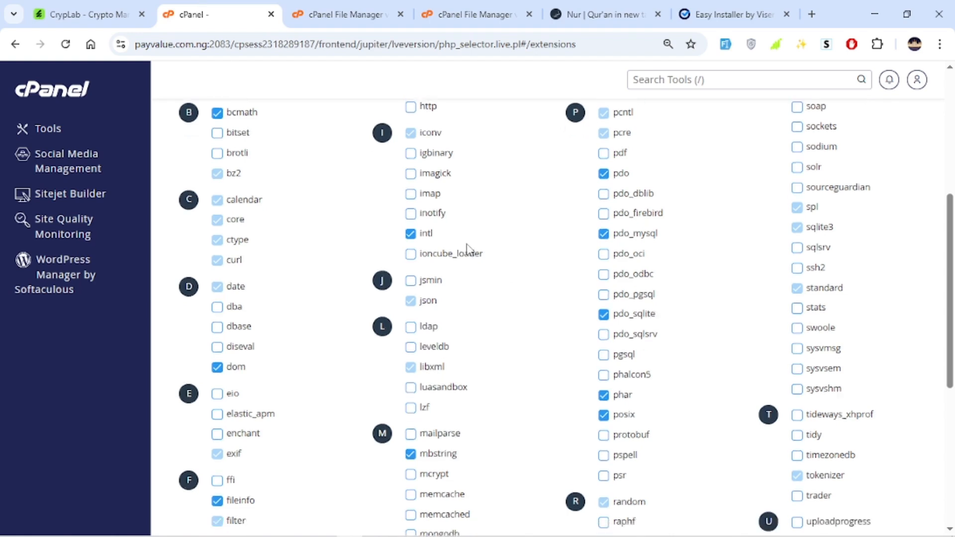
pyautogui.scroll(-3, 330, 342)
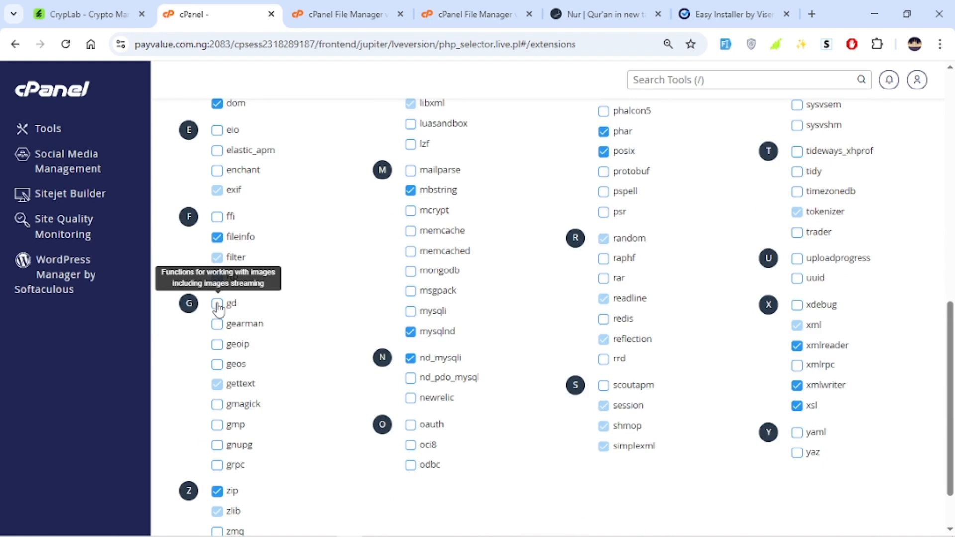
pyautogui.click(217, 304)
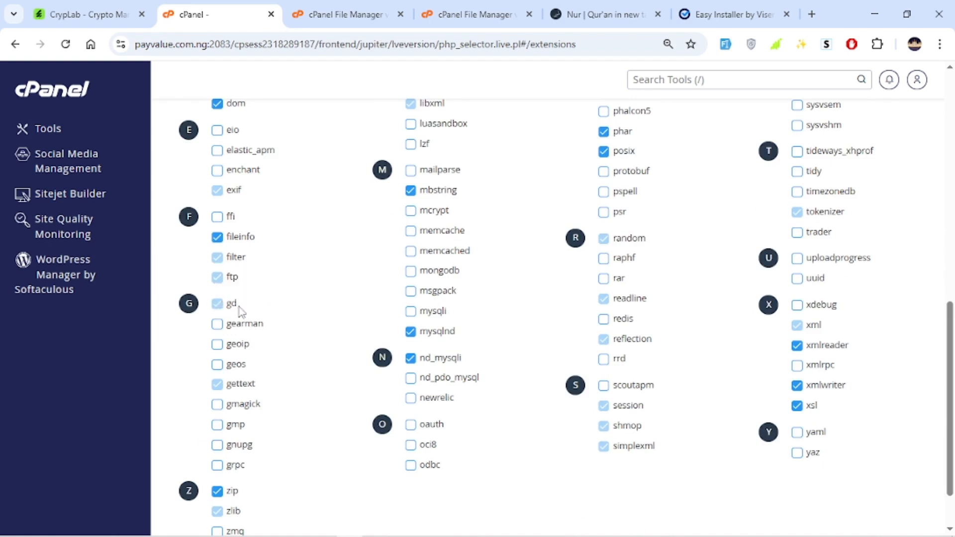
# Recheck the installer's requirements and review the remaining folder permission errors
pyautogui.click(736, 14)
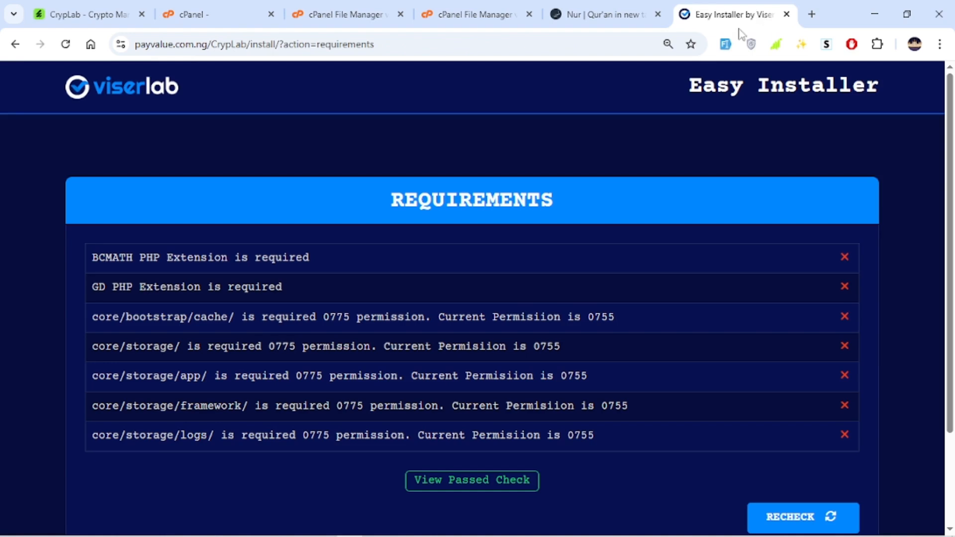
pyautogui.scroll(-1, 820, 428)
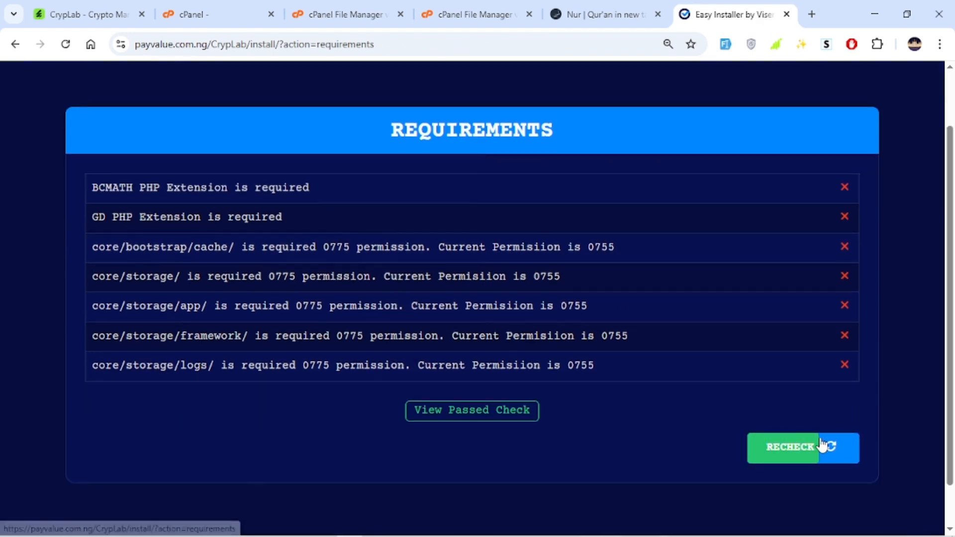
pyautogui.click(822, 444)
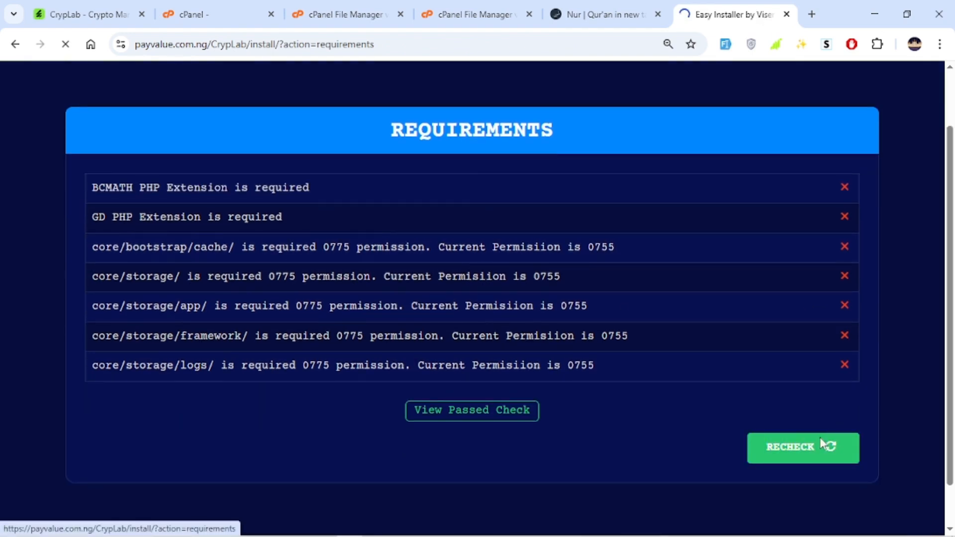
pyautogui.moveTo(68, 246); pyautogui.dragTo(683, 408)
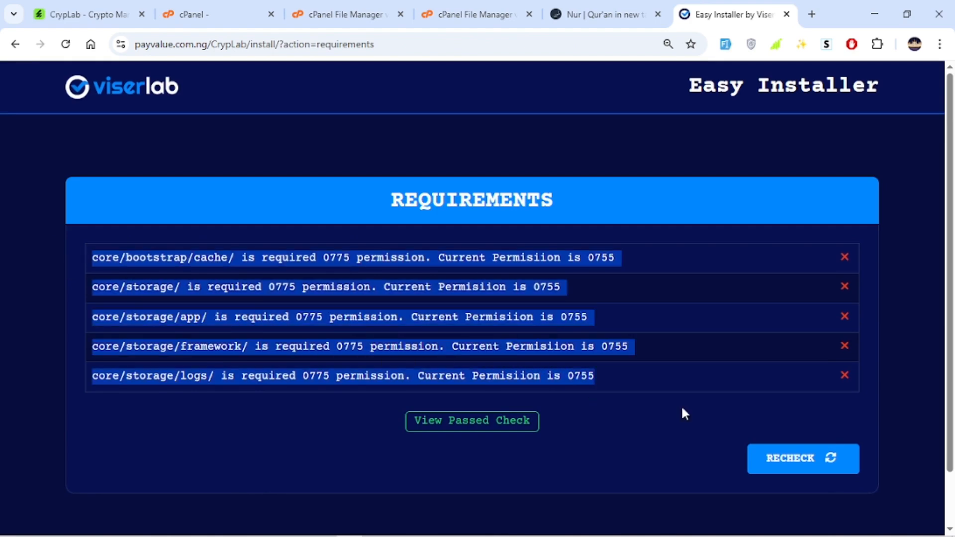
pyautogui.click(668, 338)
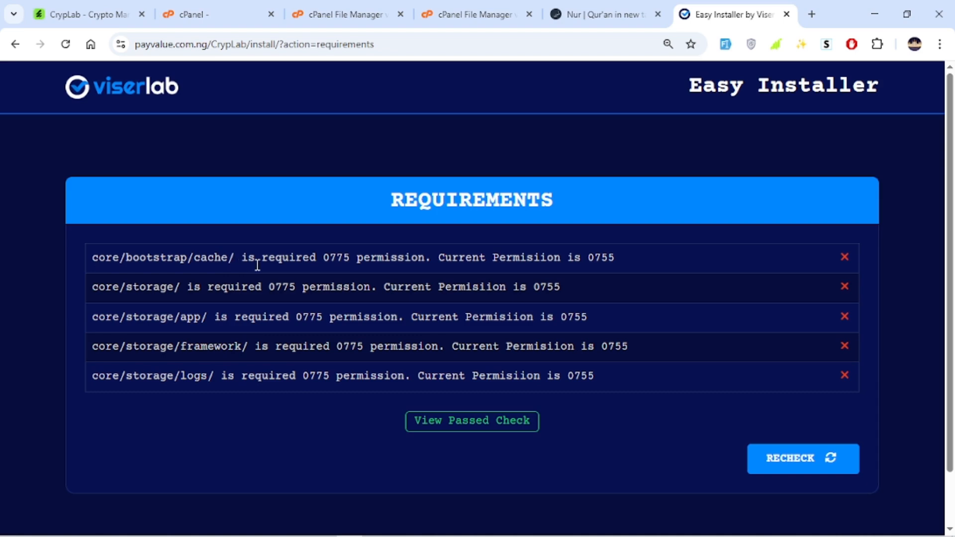
pyautogui.moveTo(282, 259); pyautogui.dragTo(361, 272)
pyautogui.click(347, 261)
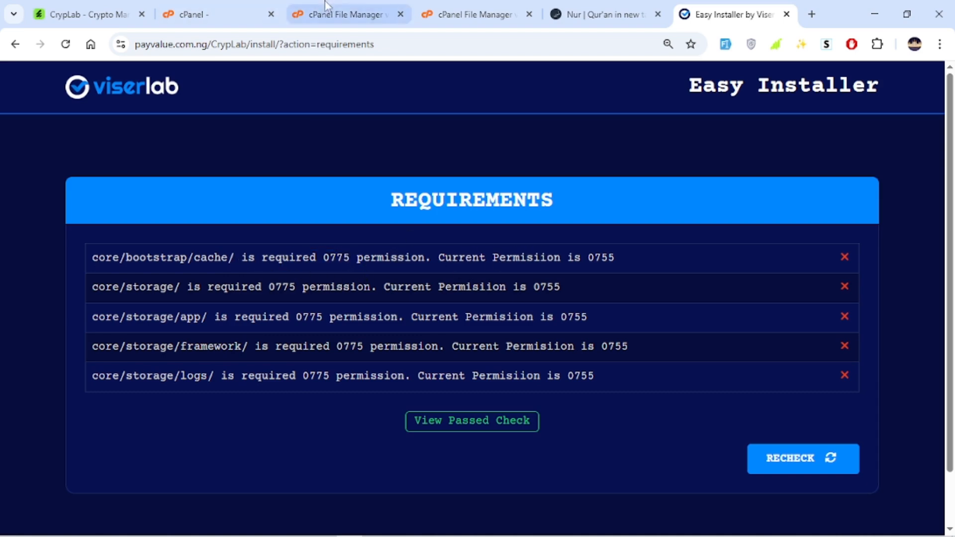
# Change the core/bootstrap/cache folder's permissions to 0775 by adding group write access
pyautogui.click(428, 15)
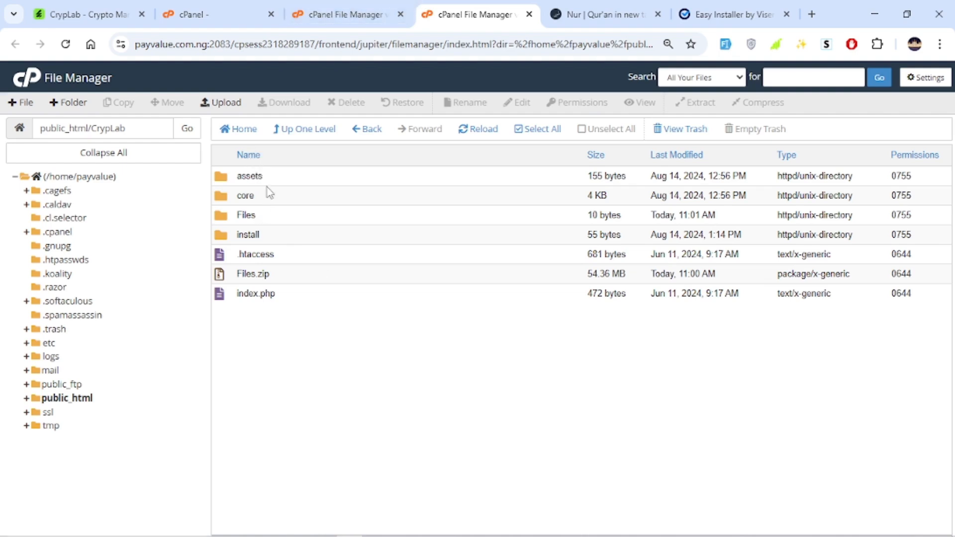
pyautogui.doubleClick(273, 199)
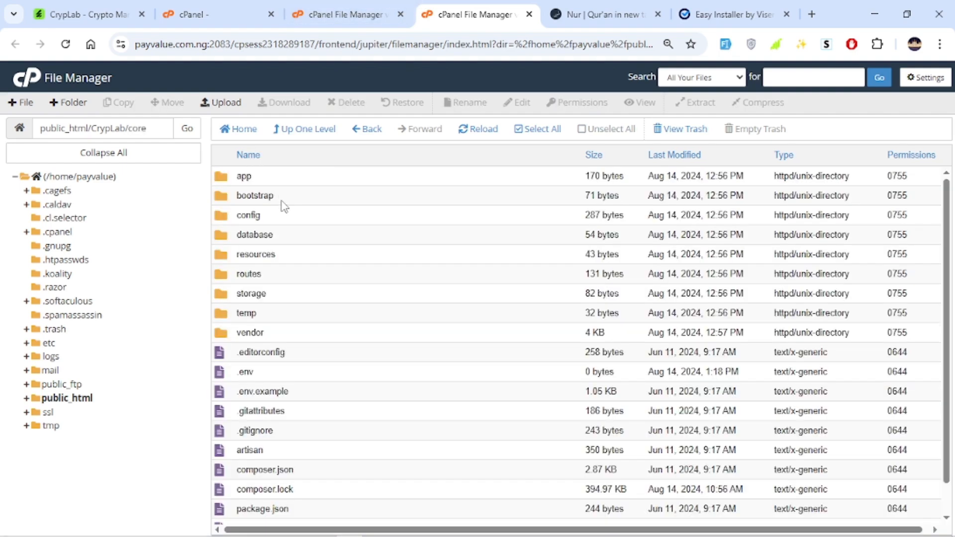
pyautogui.doubleClick(283, 199)
pyautogui.click(284, 178)
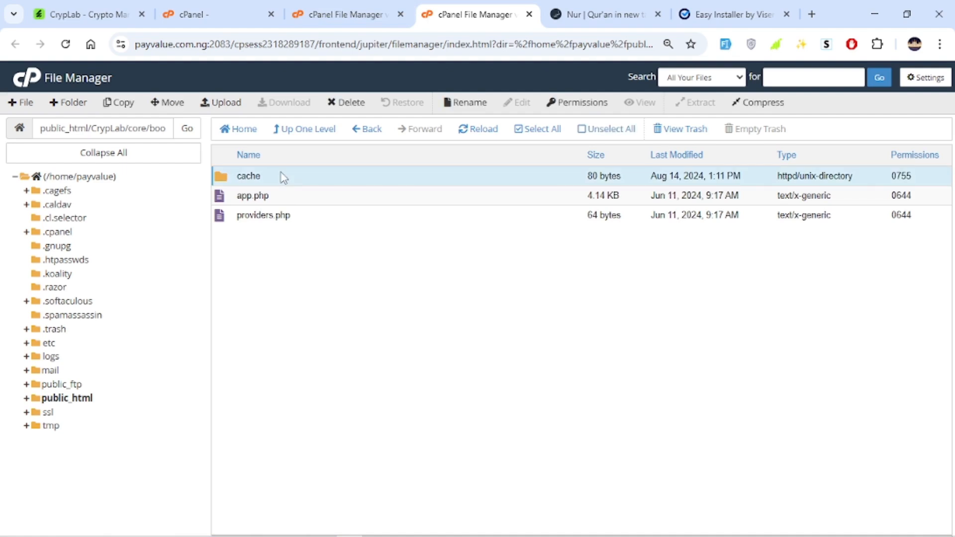
pyautogui.rightClick(283, 179)
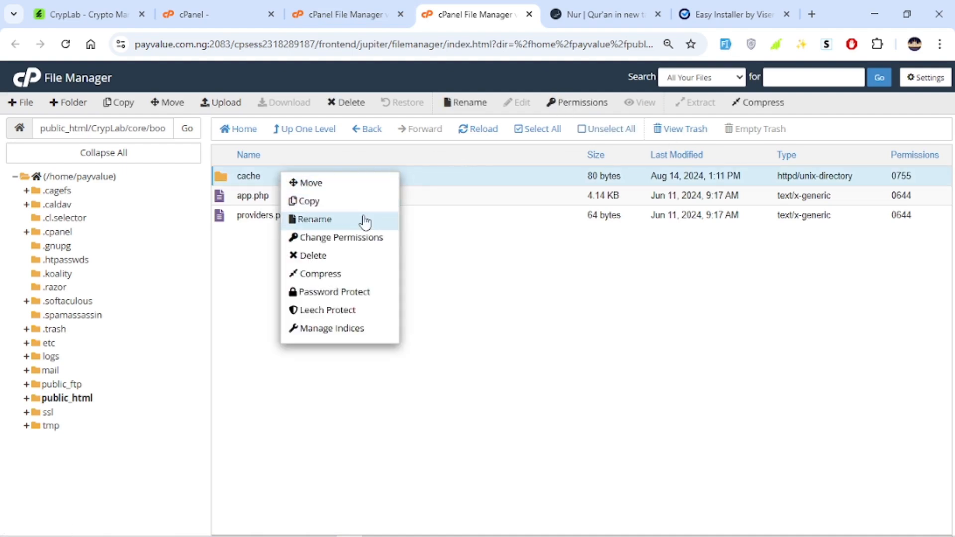
pyautogui.click(339, 239)
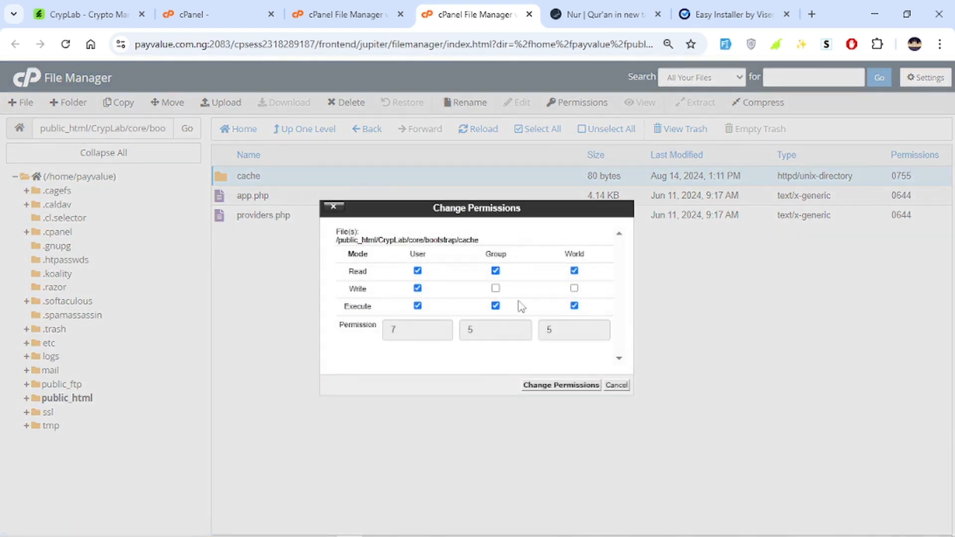
pyautogui.click(702, 7)
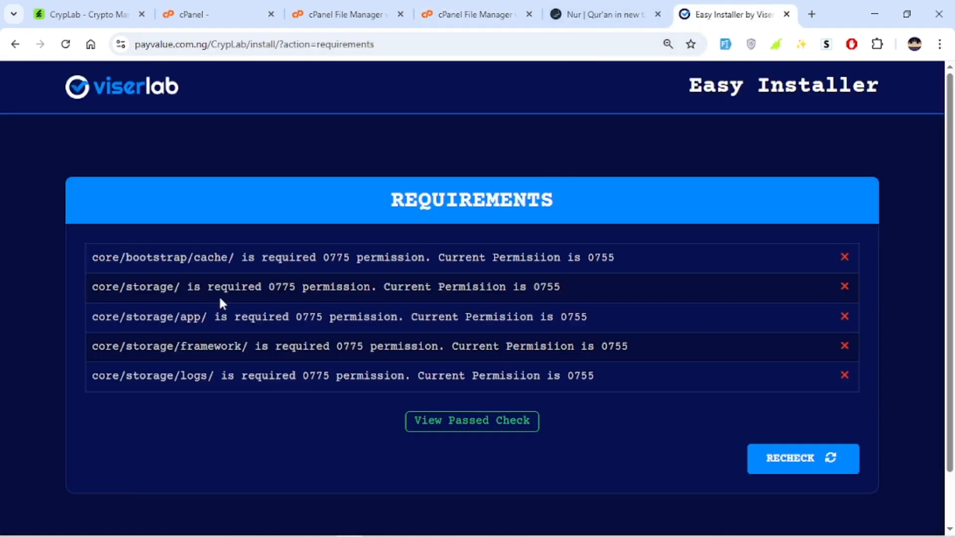
pyautogui.moveTo(324, 260); pyautogui.dragTo(353, 260)
pyautogui.click(497, 8)
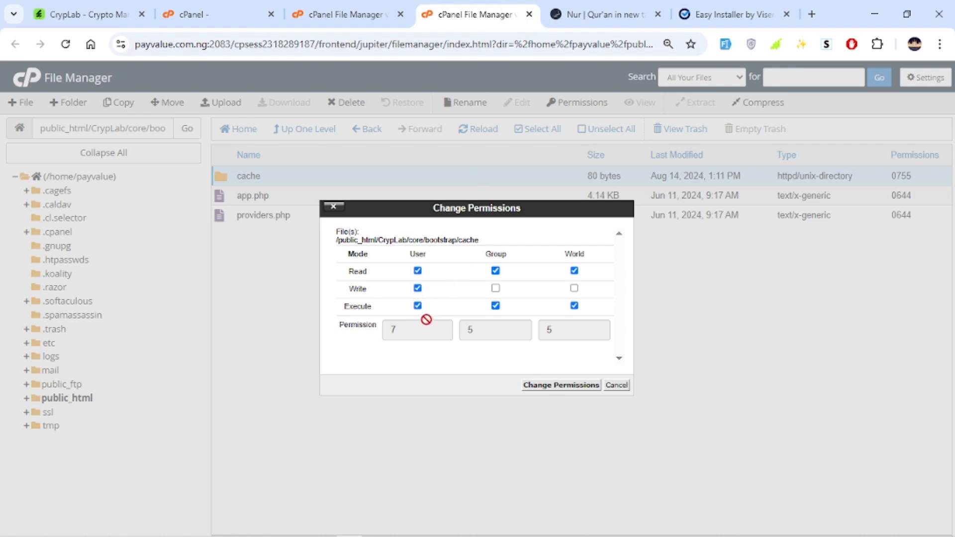
pyautogui.click(495, 289)
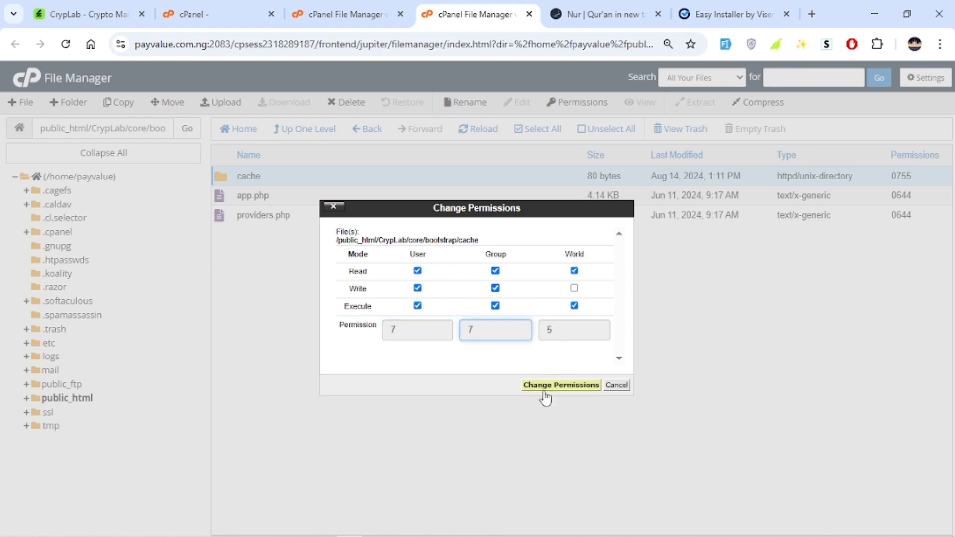
pyautogui.click(561, 385)
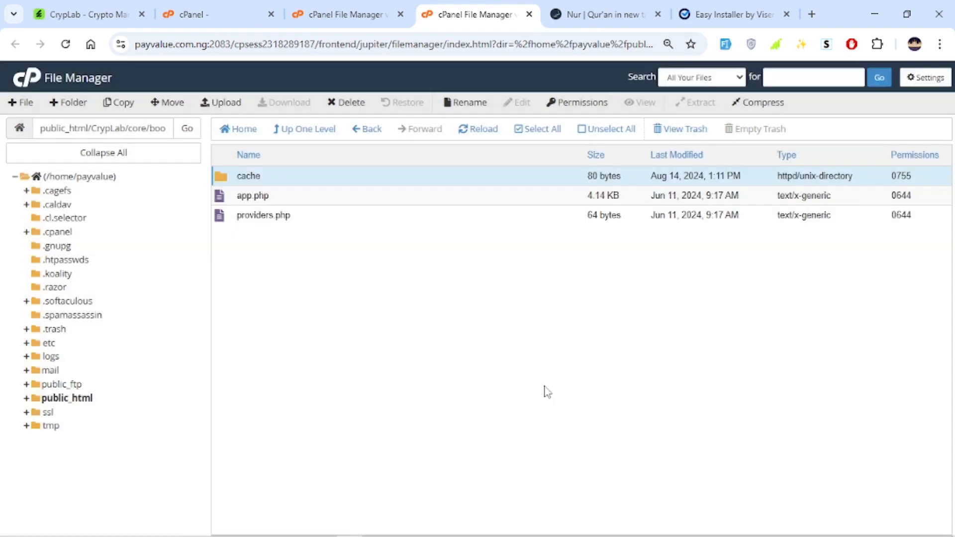
# Change the core/storage folder's permissions to 0775 by adding group write access
pyautogui.click(682, 7)
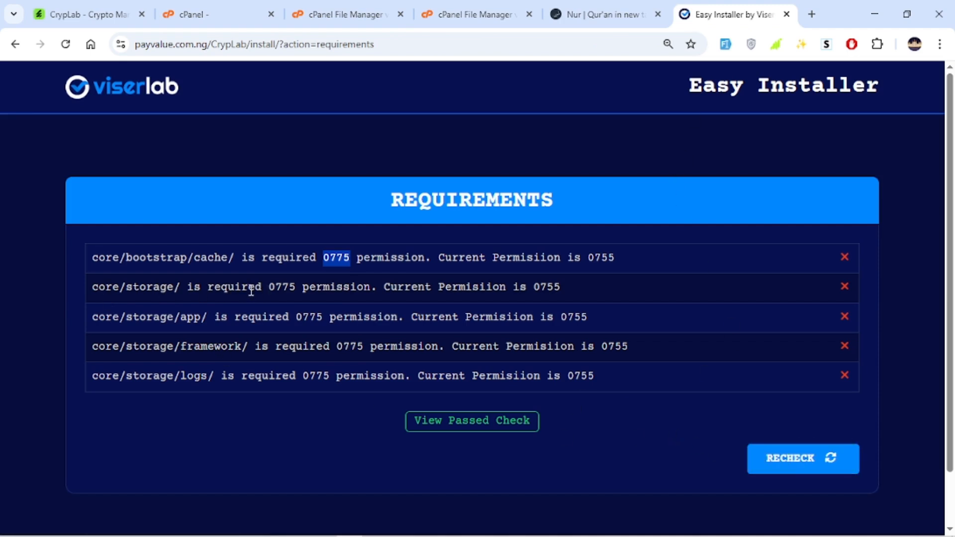
pyautogui.click(472, 14)
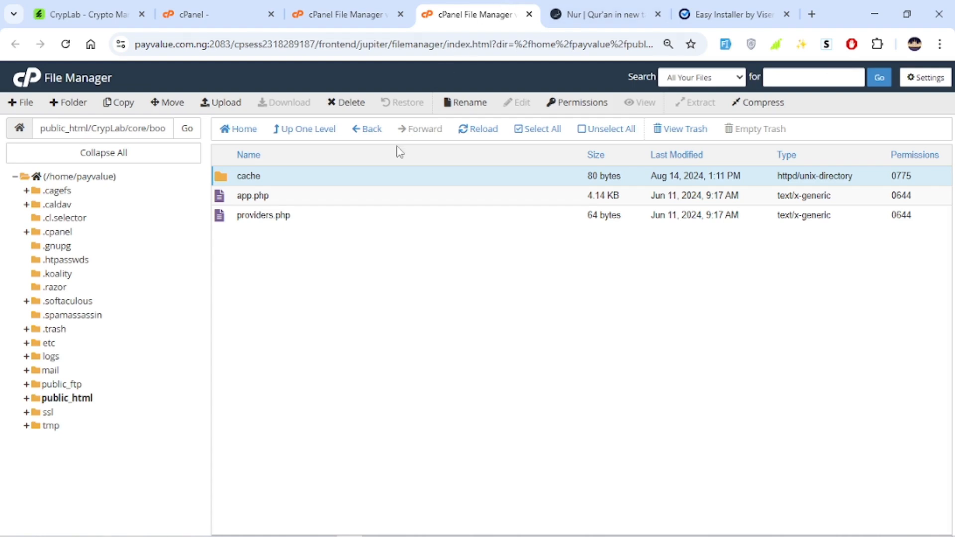
pyautogui.click(317, 137)
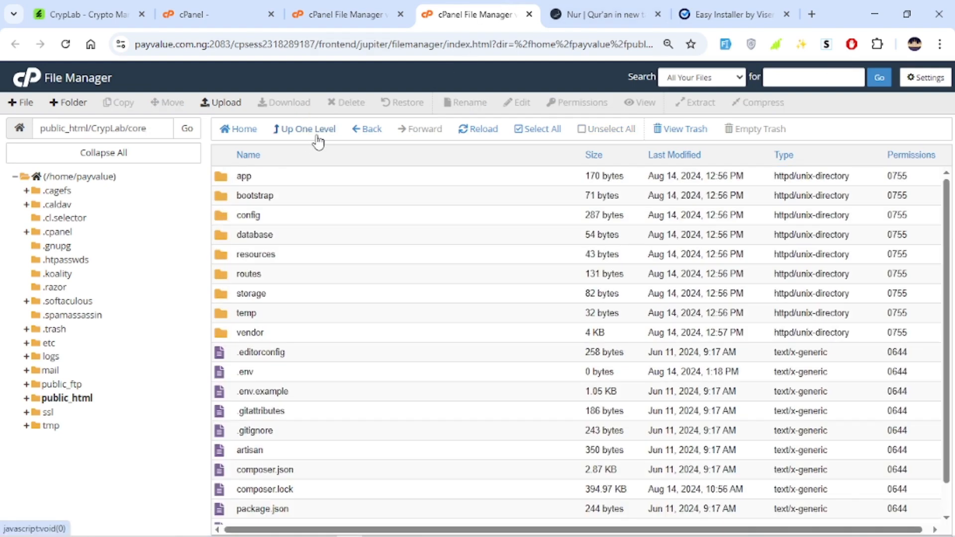
pyautogui.rightClick(297, 303)
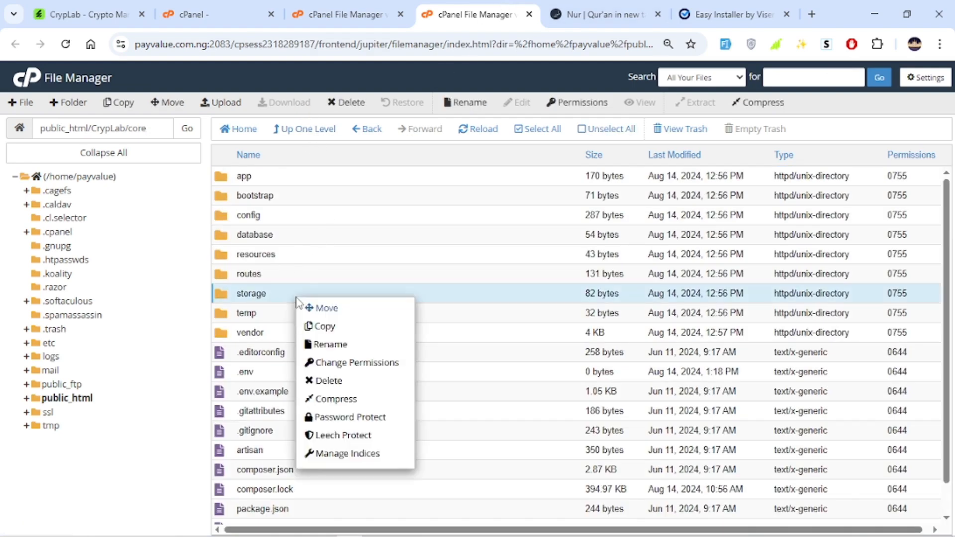
pyautogui.click(376, 365)
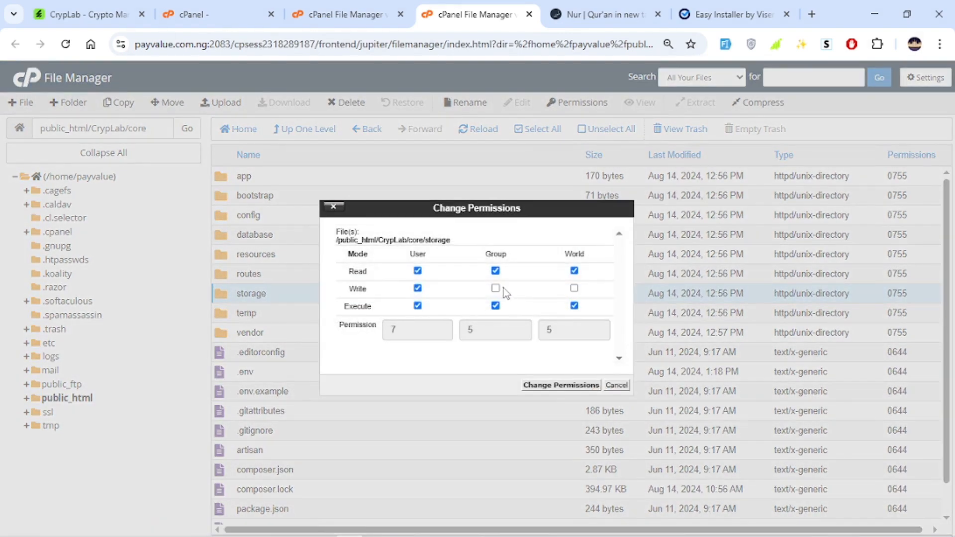
pyautogui.click(496, 288)
pyautogui.click(562, 384)
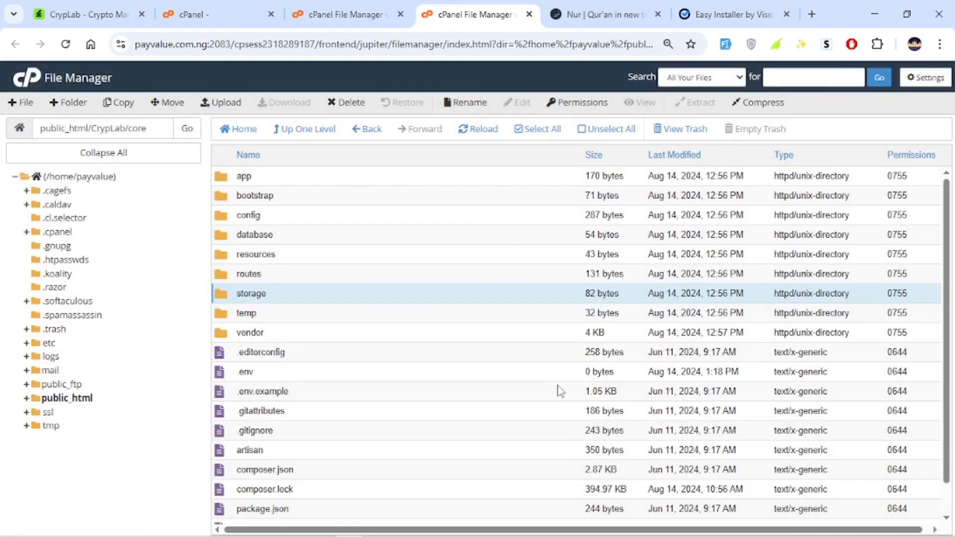
# Open the storage folder and set the app subfolder's permissions to 0775
pyautogui.click(744, 5)
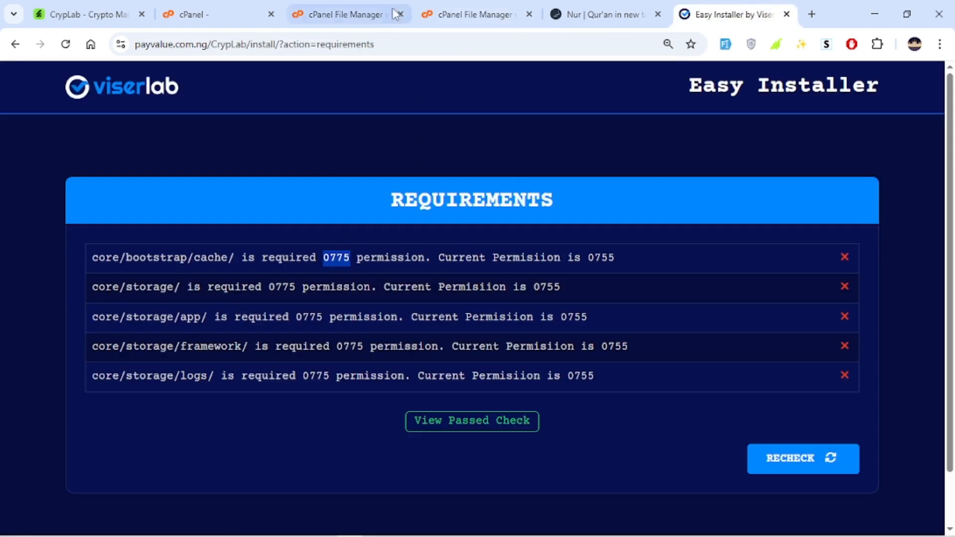
pyautogui.click(467, 14)
pyautogui.doubleClick(288, 295)
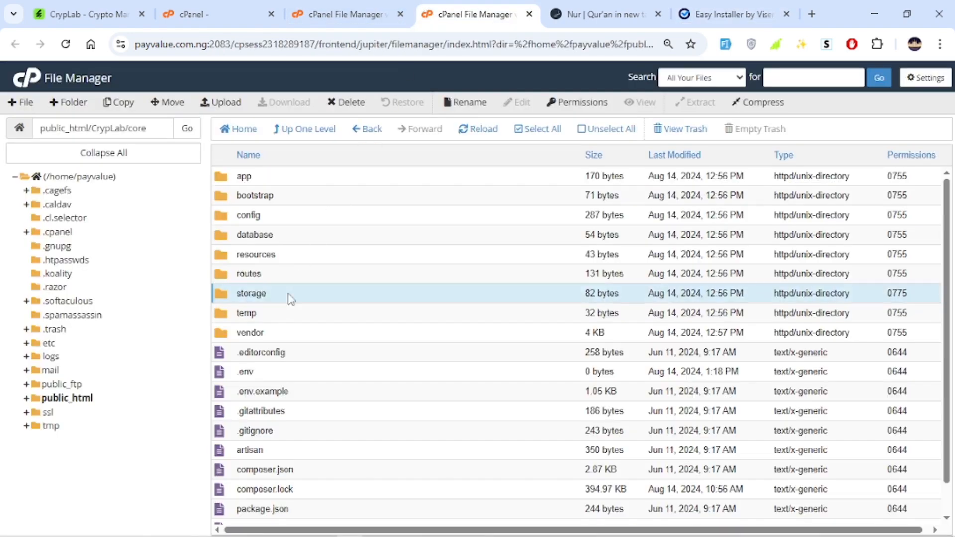
pyautogui.rightClick(299, 186)
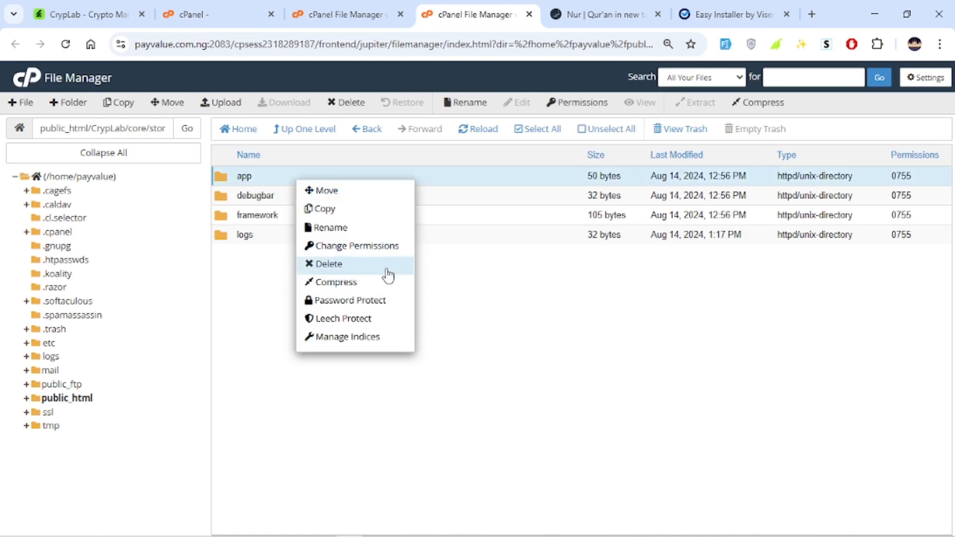
pyautogui.click(378, 246)
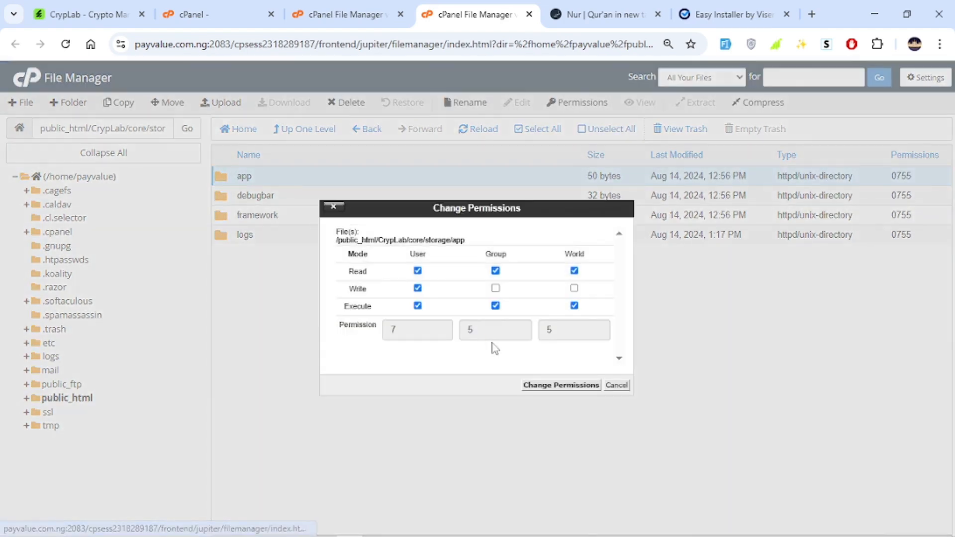
pyautogui.click(536, 386)
# Set the storage/framework folder's permissions to 0775 by adding group write access
pyautogui.click(732, 6)
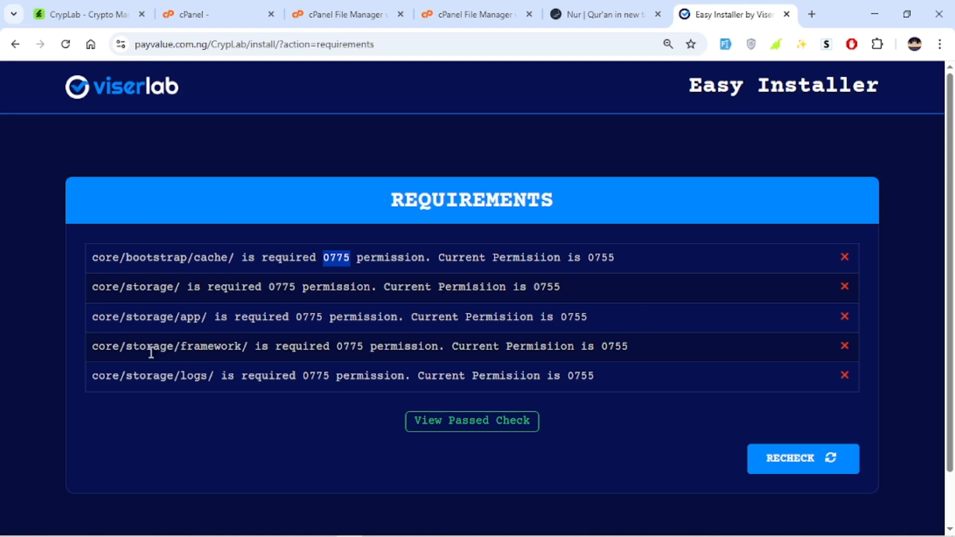
pyautogui.click(473, 14)
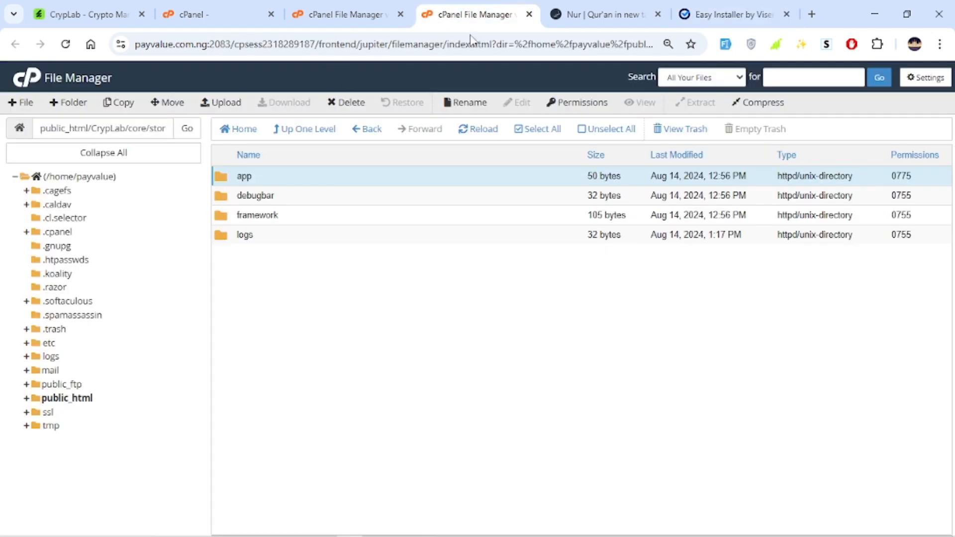
pyautogui.click(703, 6)
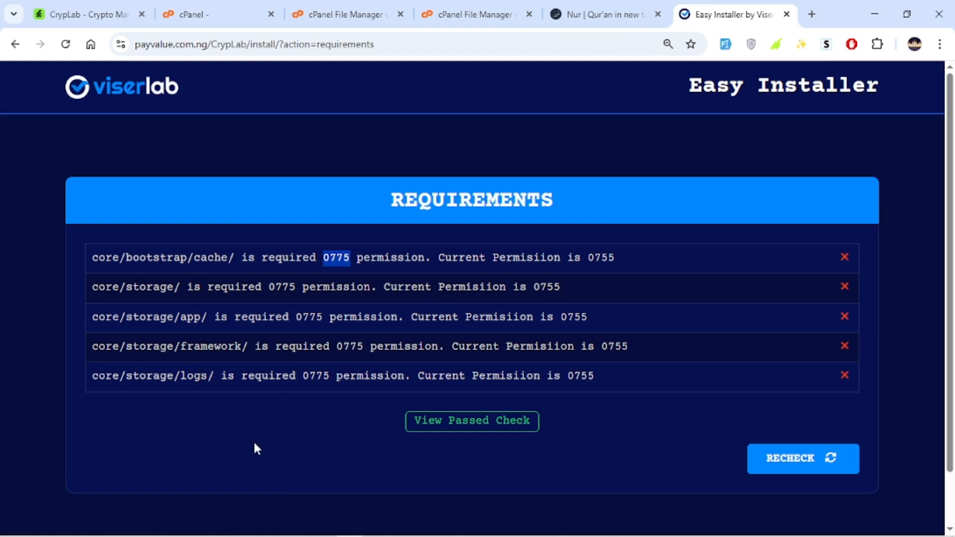
pyautogui.click(358, 14)
pyautogui.click(472, 14)
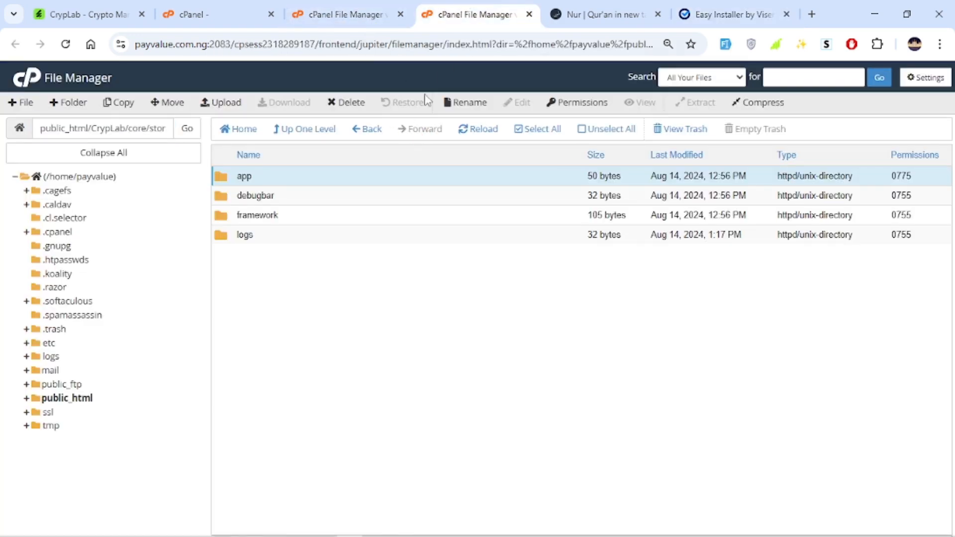
pyautogui.rightClick(321, 218)
pyautogui.click(373, 276)
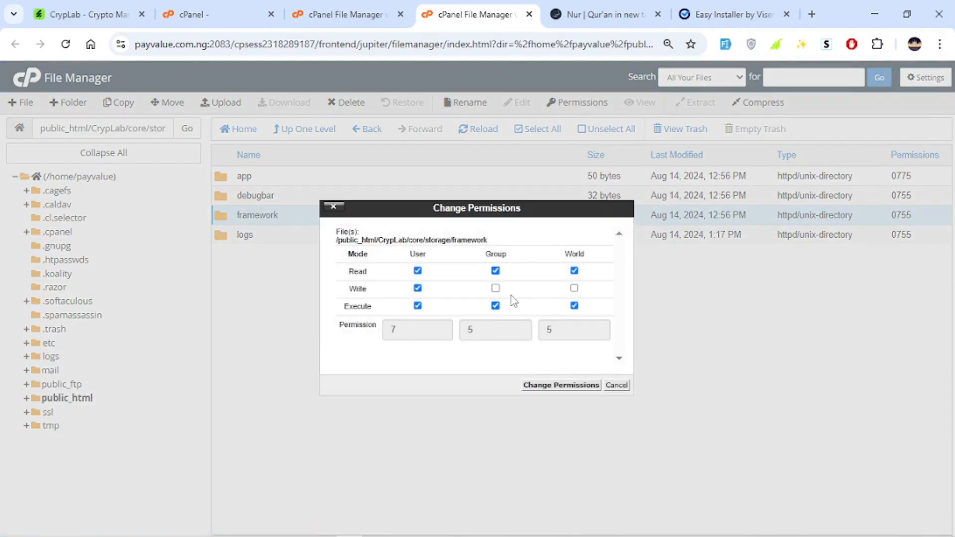
pyautogui.click(495, 288)
pyautogui.click(550, 386)
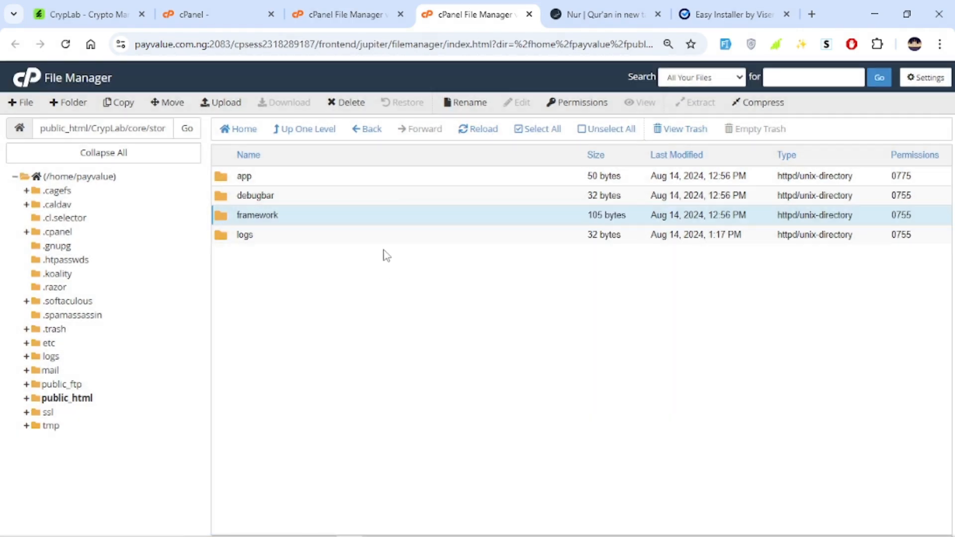
# Set the storage/logs folder's permissions to 0775 by adding group write access
pyautogui.click(388, 243)
pyautogui.rightClick(388, 243)
pyautogui.click(451, 311)
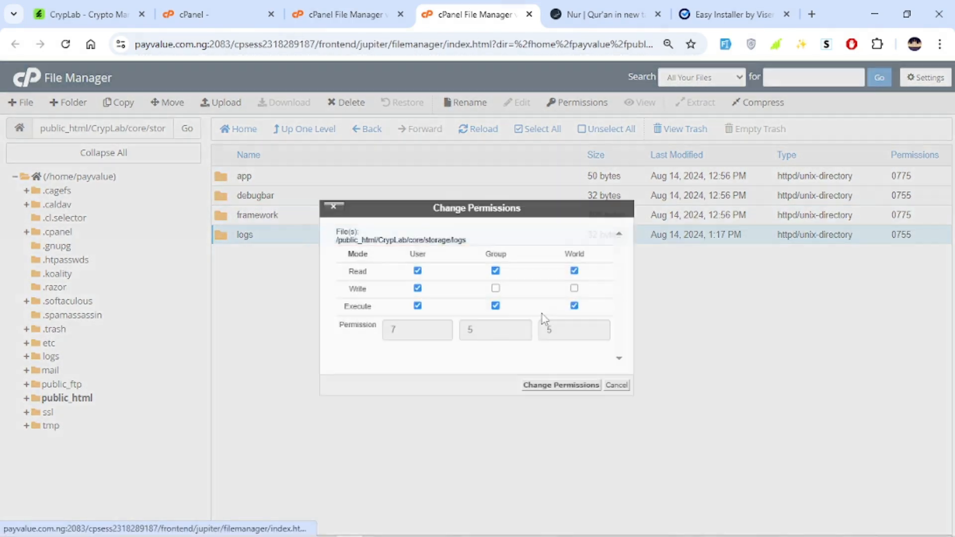
pyautogui.click(495, 289)
pyautogui.click(563, 386)
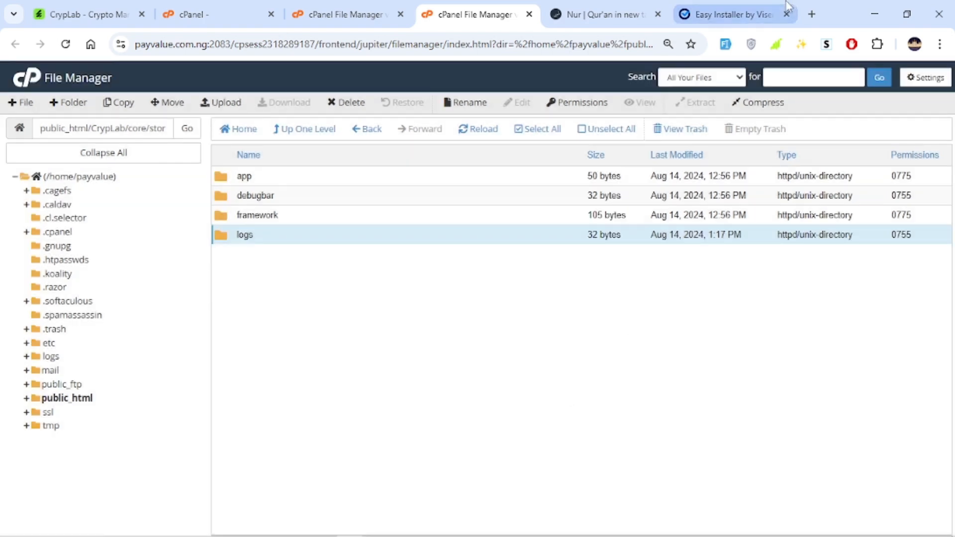
# Recheck the installer requirements and proceed to the next installation step
pyautogui.click(732, 14)
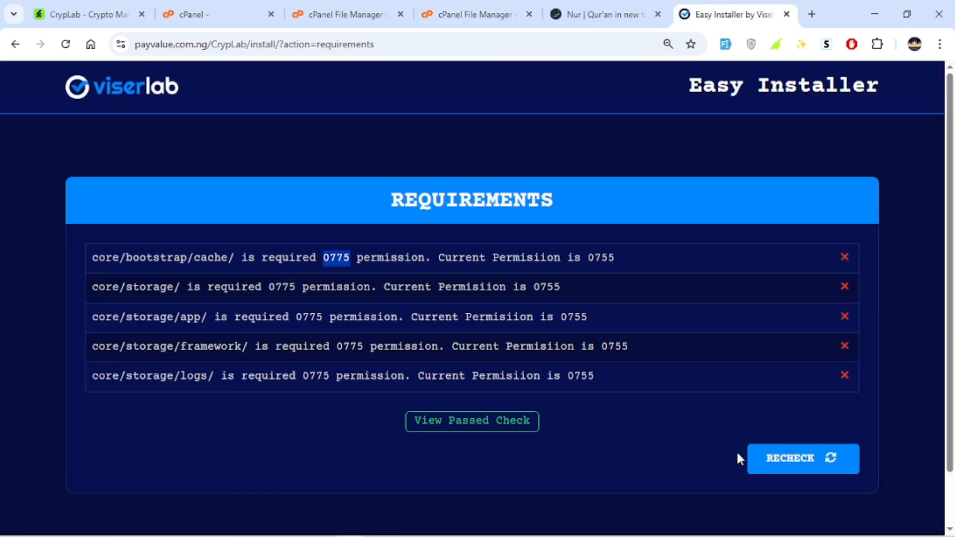
pyautogui.click(782, 466)
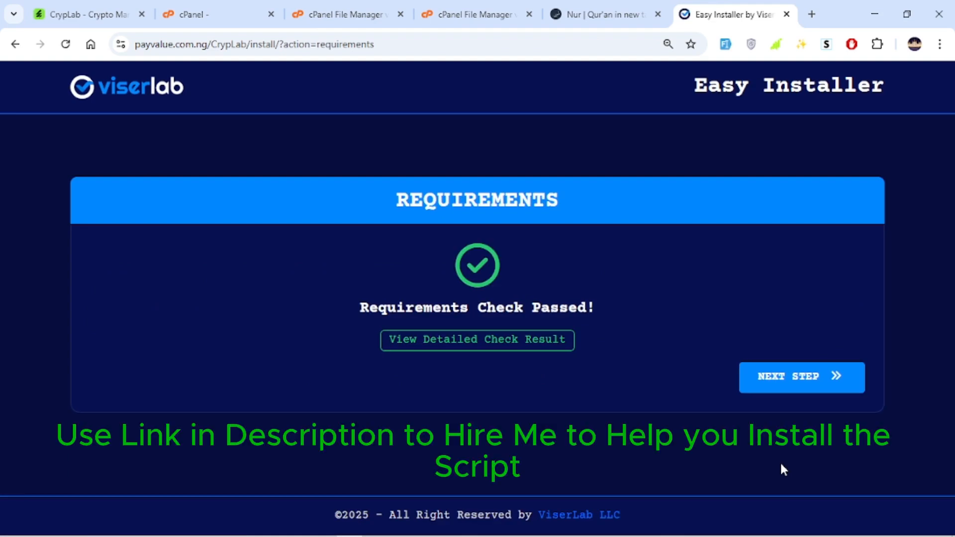
pyautogui.click(813, 365)
# Enter payvalue_crylab as the existing database name and 127.0.0.1 as the database host in the installer
pyautogui.scroll(-3, 486, 264)
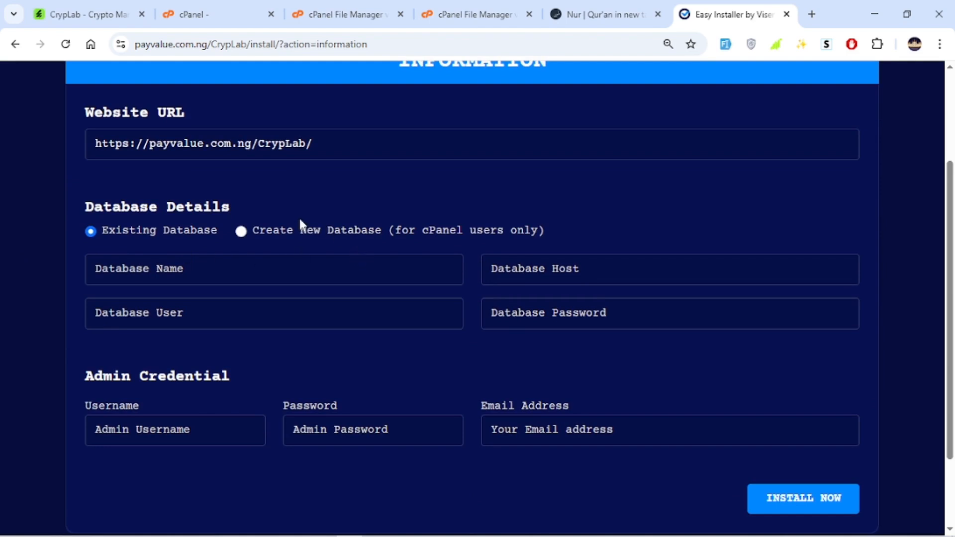
pyautogui.click(188, 267)
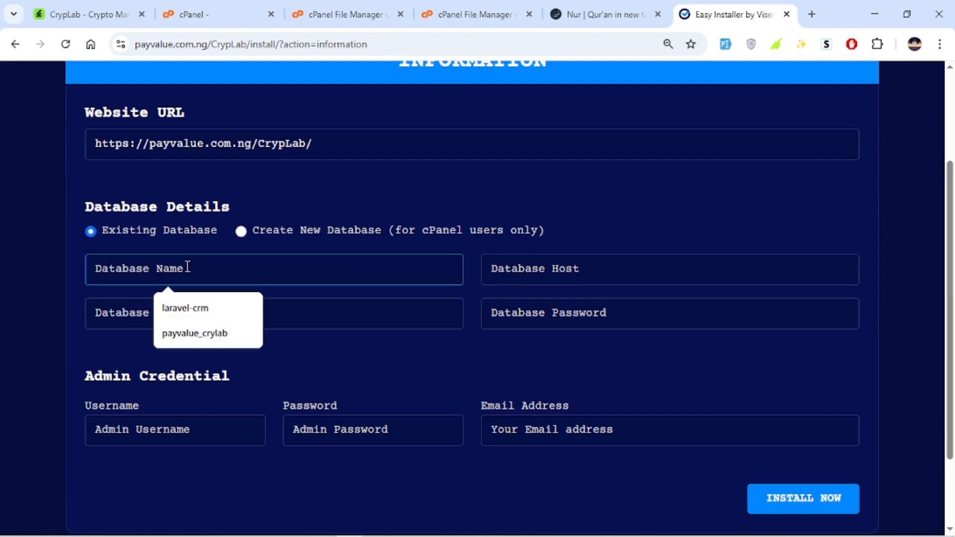
pyautogui.click(213, 333)
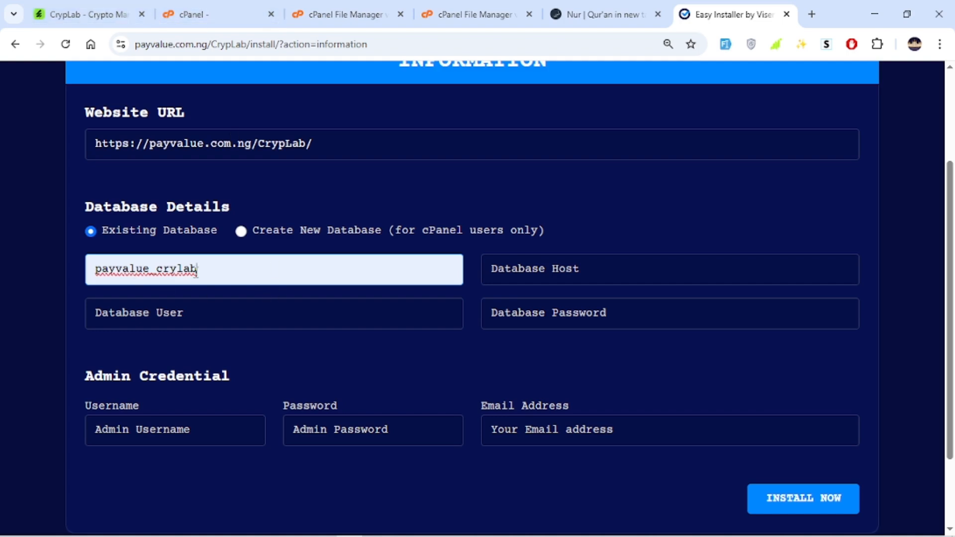
pyautogui.click(577, 275)
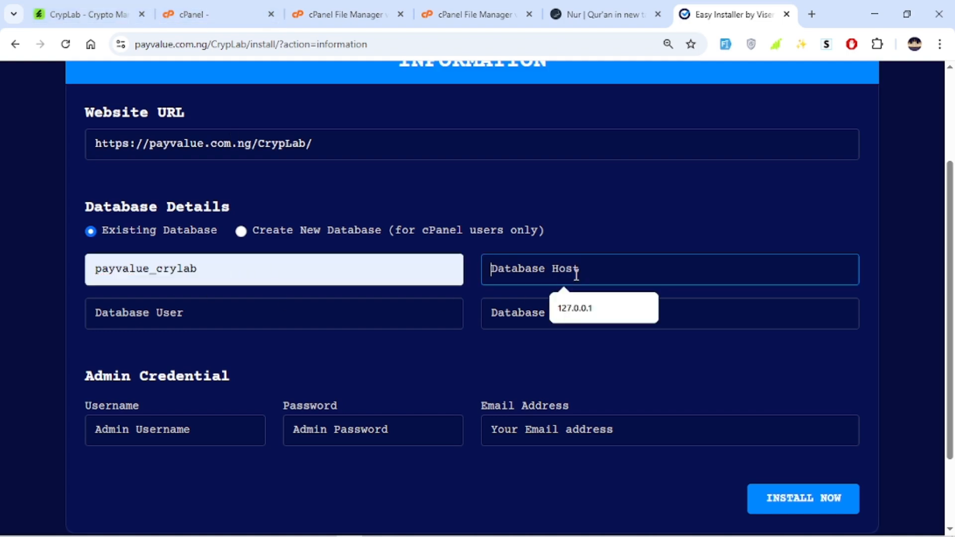
pyautogui.click(572, 310)
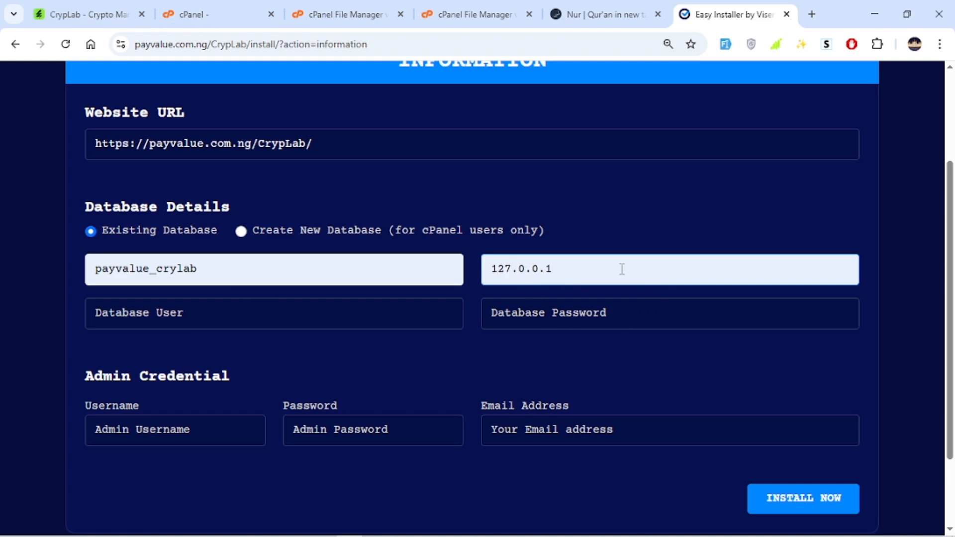
# Set the database user to payvalue_crylab
pyautogui.click(244, 313)
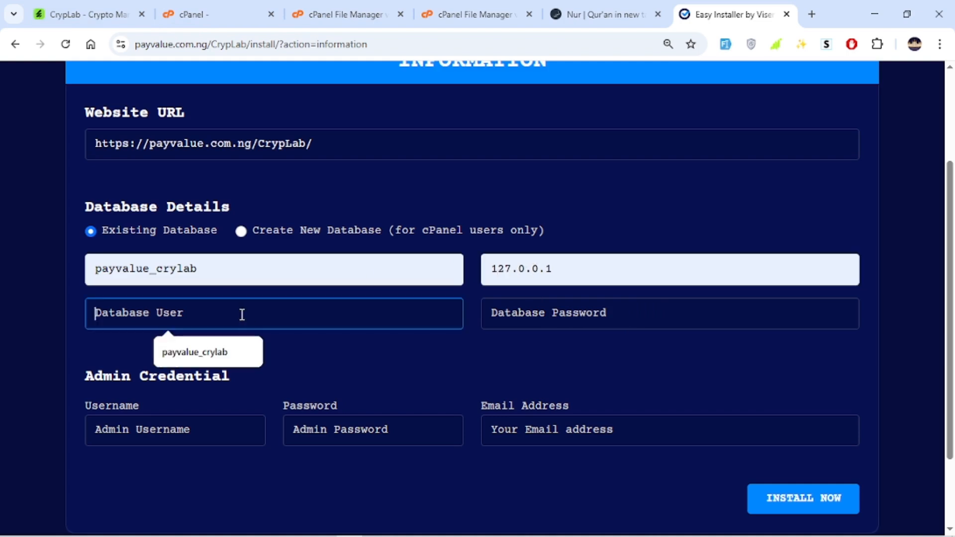
pyautogui.click(217, 354)
pyautogui.click(307, 340)
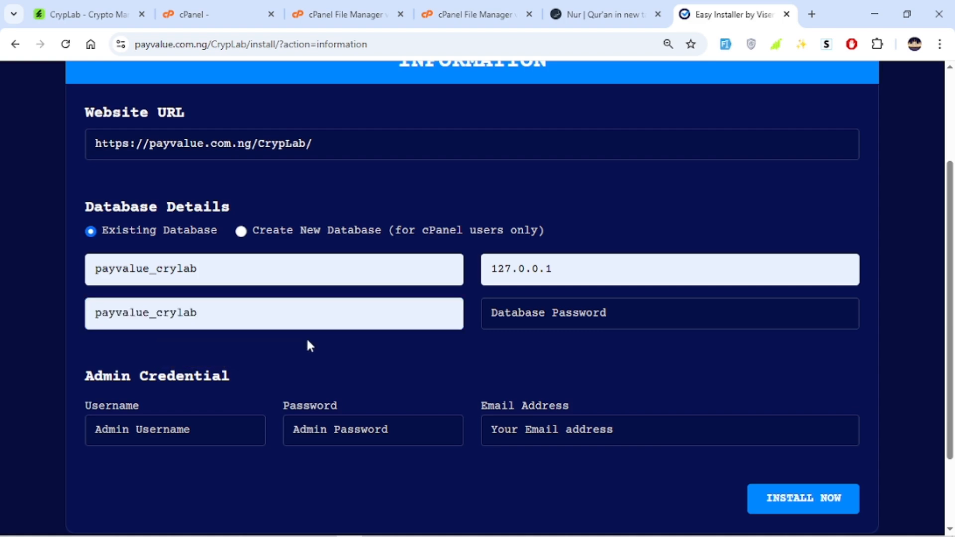
# Copy the database password from the other tab and paste it into the installer's database password field
pyautogui.click(595, 315)
pyautogui.click(609, 14)
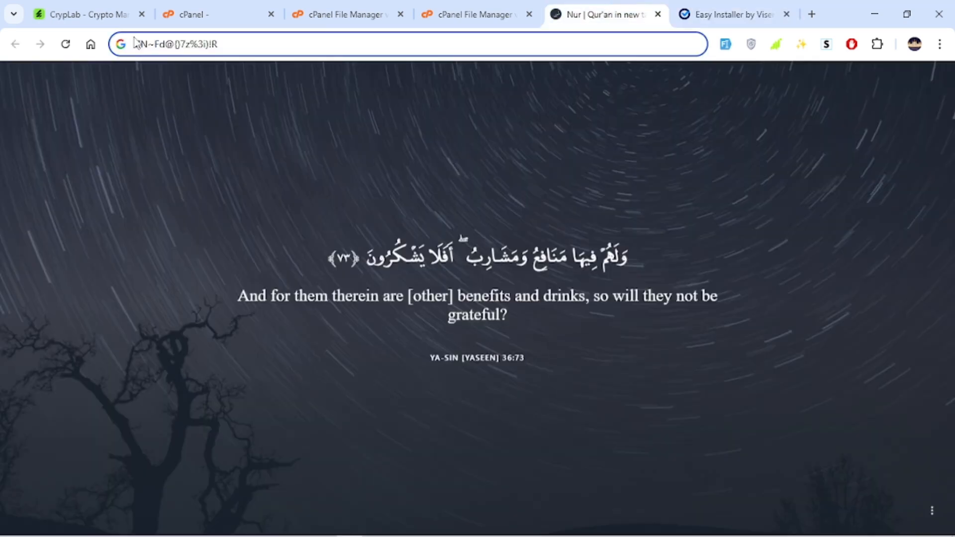
pyautogui.hotkey('ctrl', 'a')
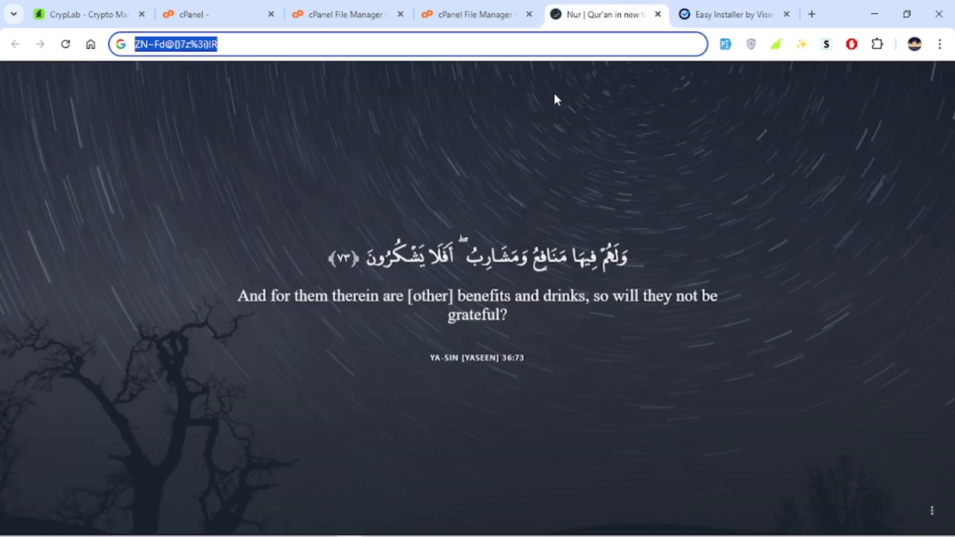
pyautogui.click(732, 14)
pyautogui.click(594, 312)
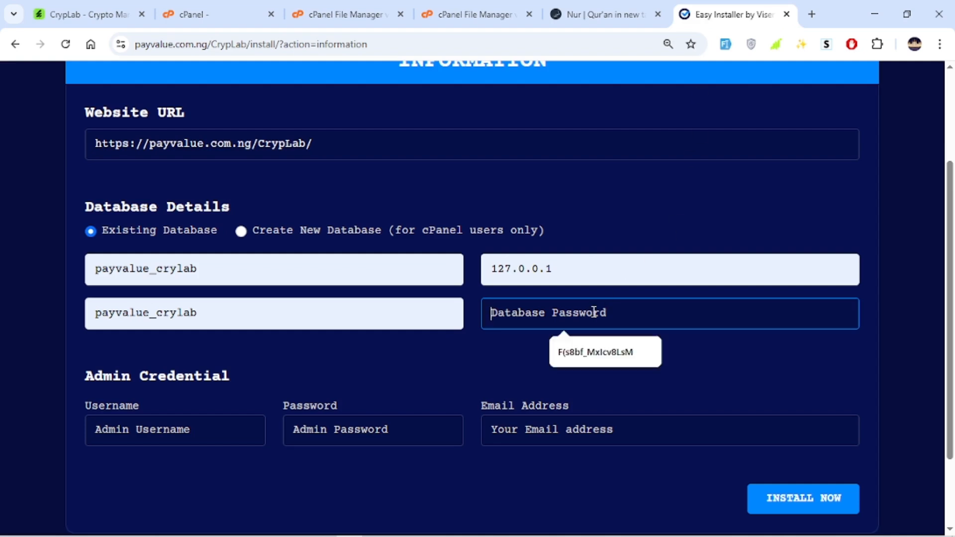
pyautogui.hotkey('ctrl', 'v')
pyautogui.click(610, 351)
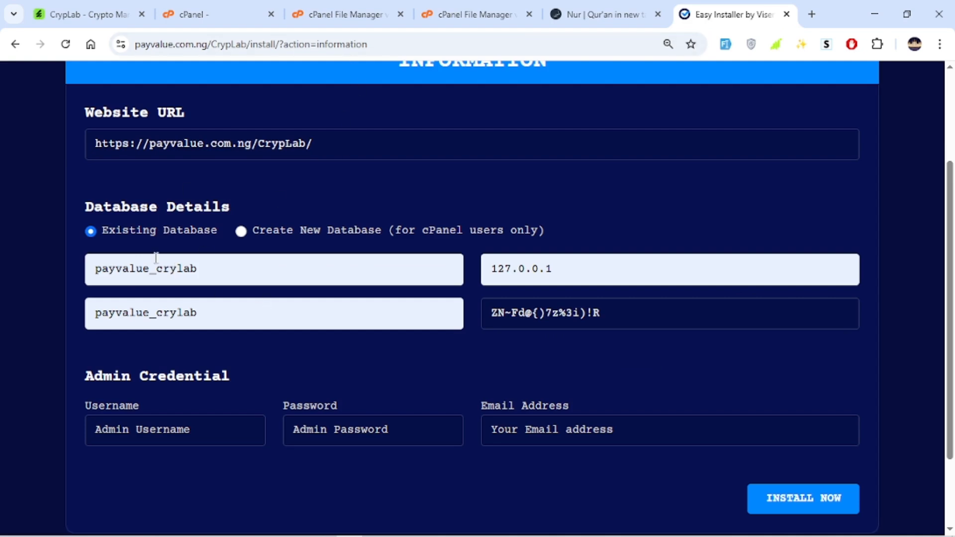
# Enter Tommy as the admin username and fill in the admin password
pyautogui.click(162, 432)
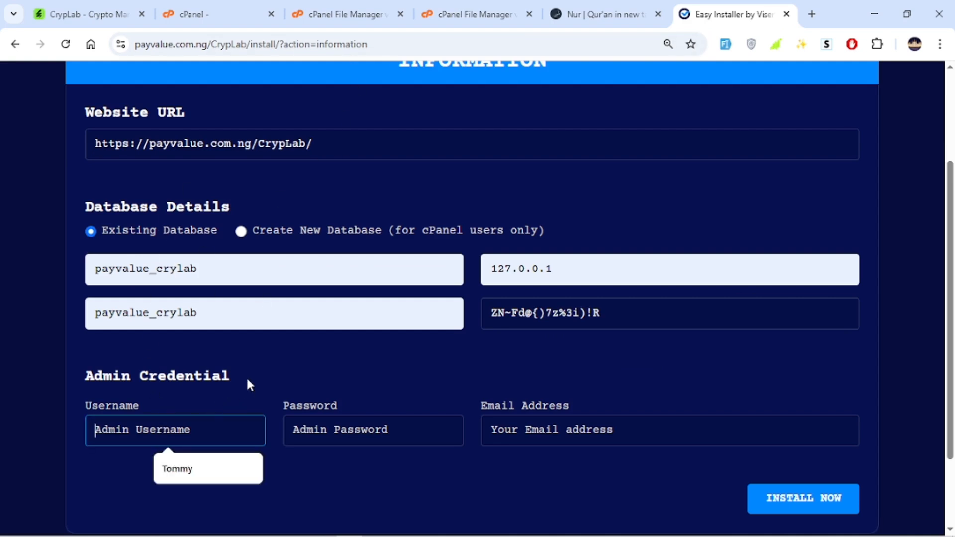
pyautogui.moveTo(239, 377); pyautogui.dragTo(103, 377)
pyautogui.click(183, 440)
pyautogui.click(204, 471)
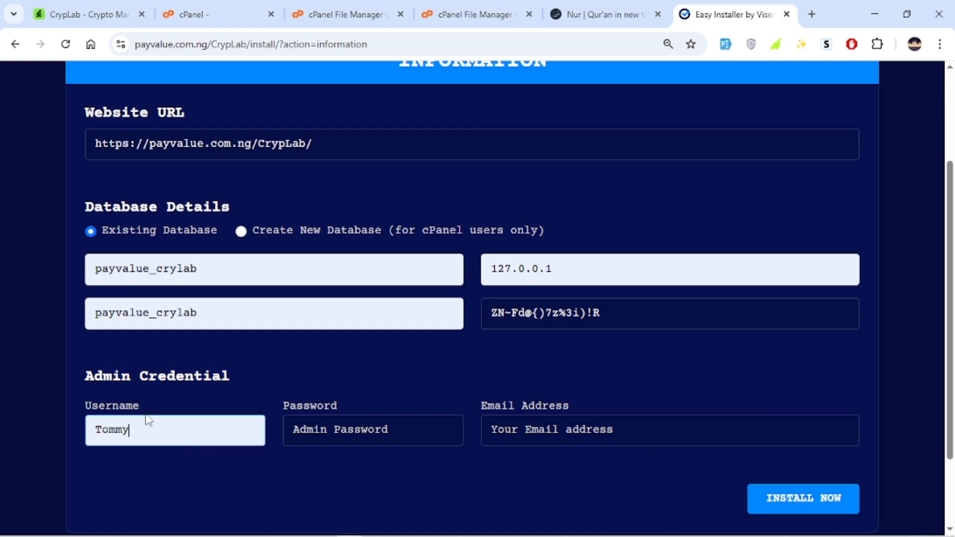
pyautogui.click(364, 418)
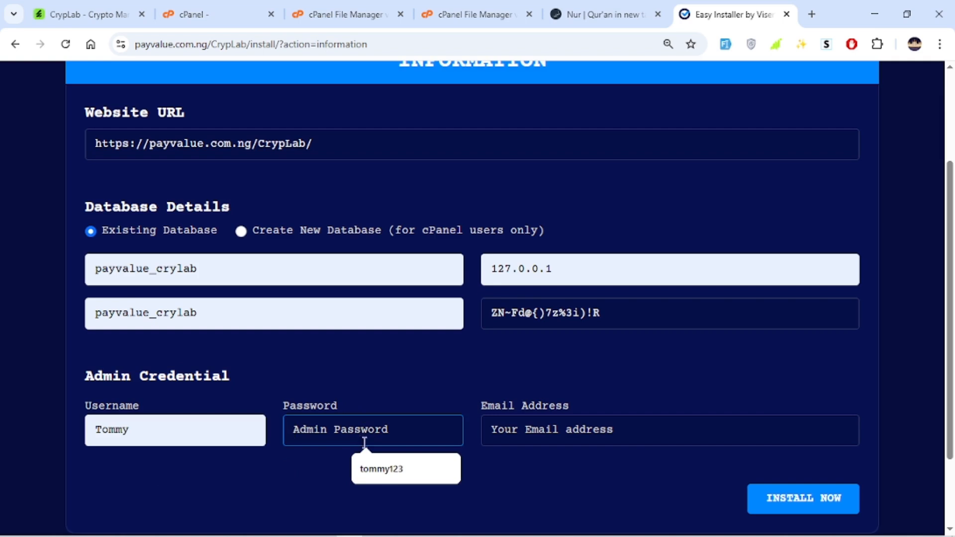
pyautogui.click(383, 467)
# Fill in the admin e-mail address and start the installation
pyautogui.click(516, 427)
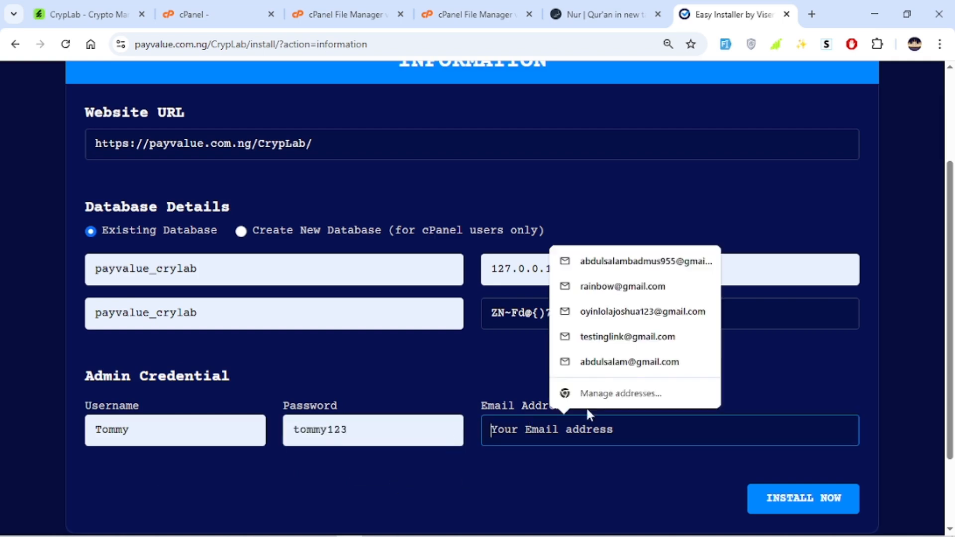
pyautogui.click(620, 266)
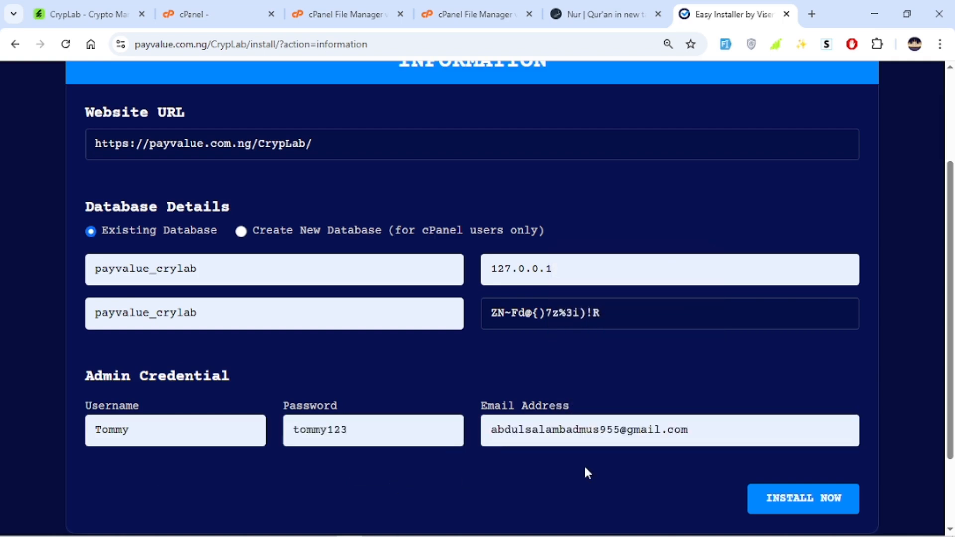
pyautogui.moveTo(195, 426); pyautogui.dragTo(86, 433)
pyautogui.moveTo(383, 436); pyautogui.dragTo(246, 436)
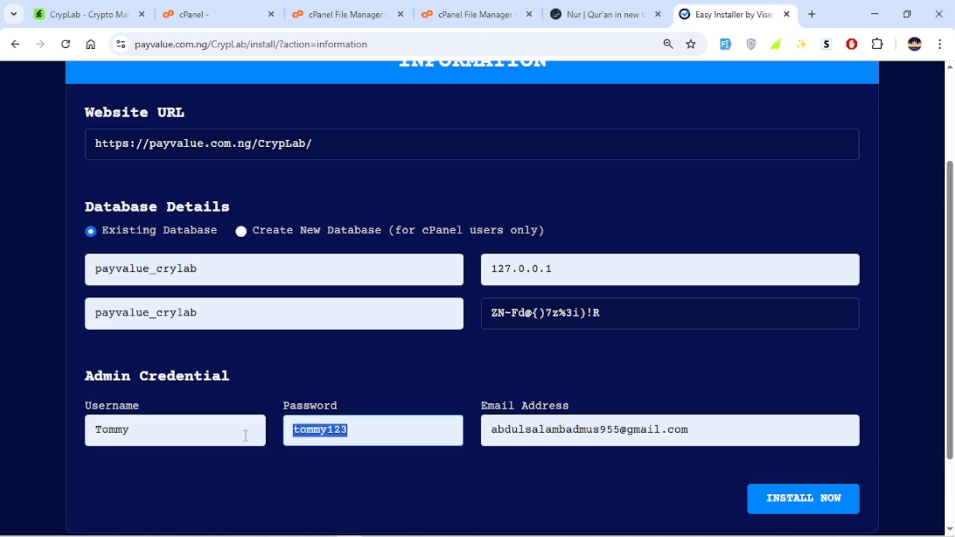
pyautogui.click(206, 476)
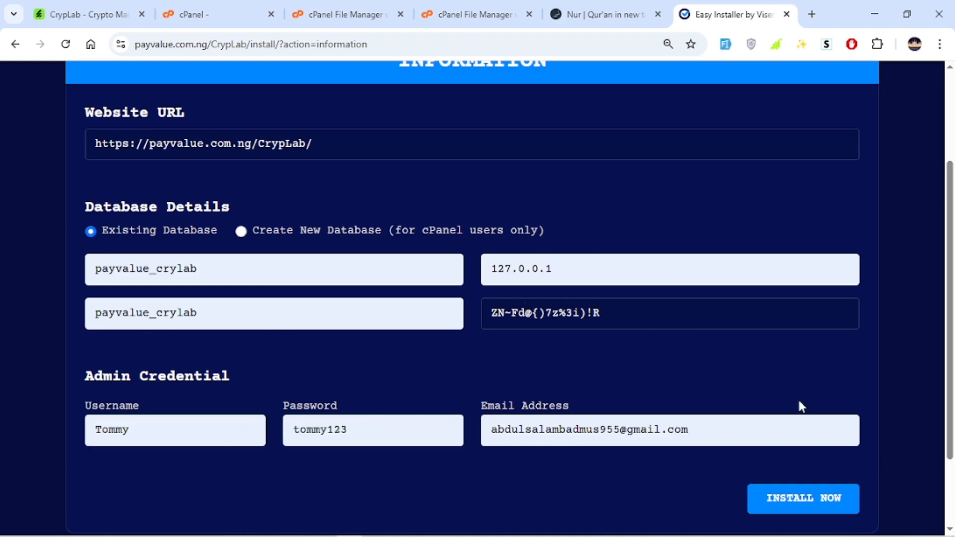
pyautogui.click(806, 501)
# Review the installation result page and its instructions
pyautogui.moveTo(200, 120); pyautogui.dragTo(712, 147)
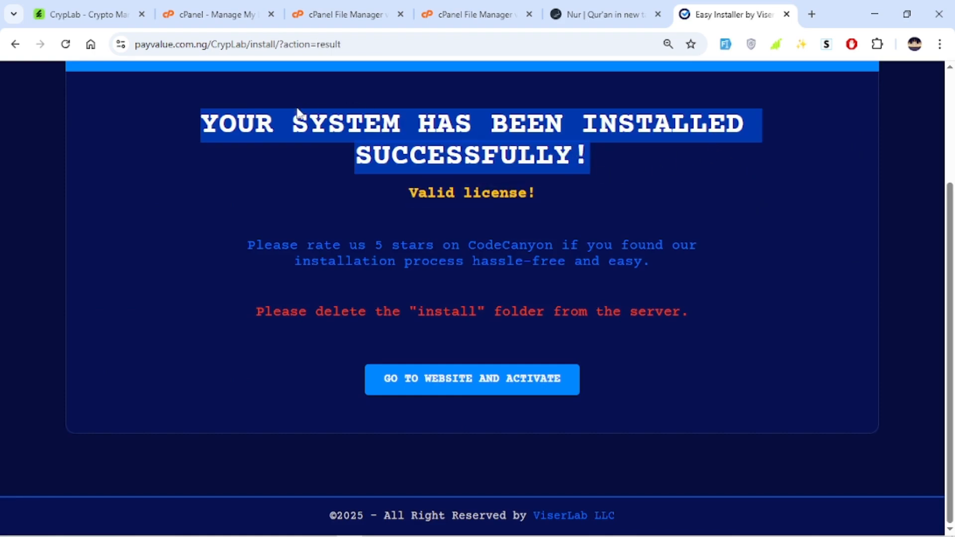
pyautogui.click(704, 163)
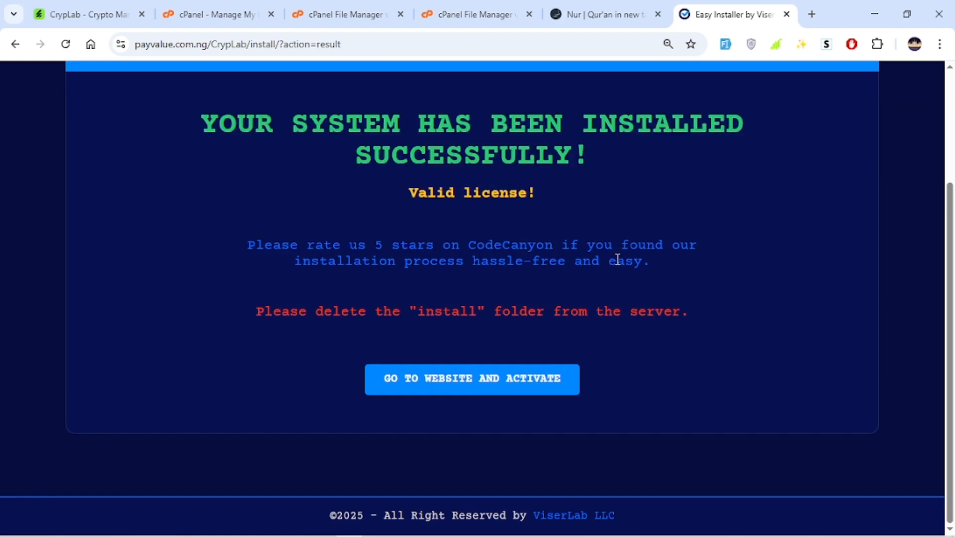
pyautogui.moveTo(282, 313); pyautogui.dragTo(523, 342)
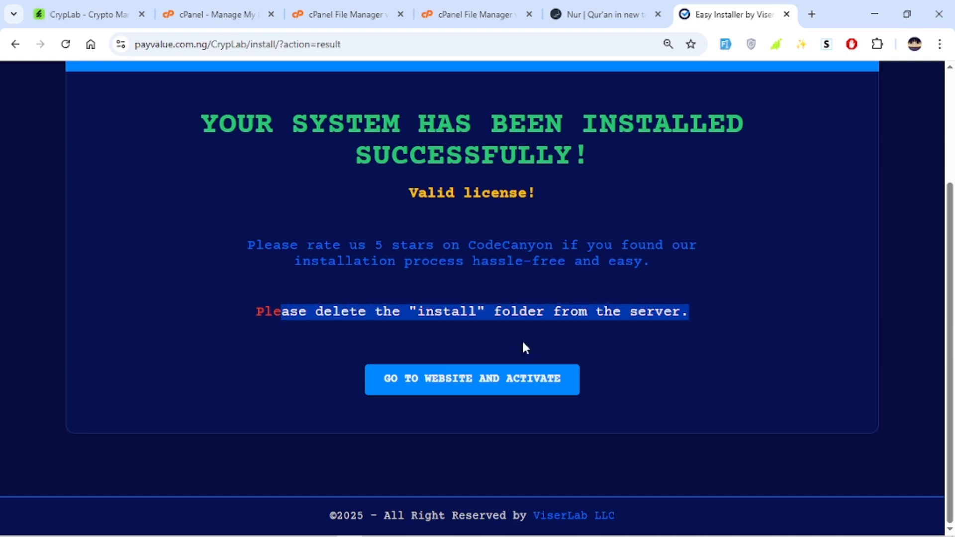
pyautogui.click(445, 309)
pyautogui.tripleClick(328, 320)
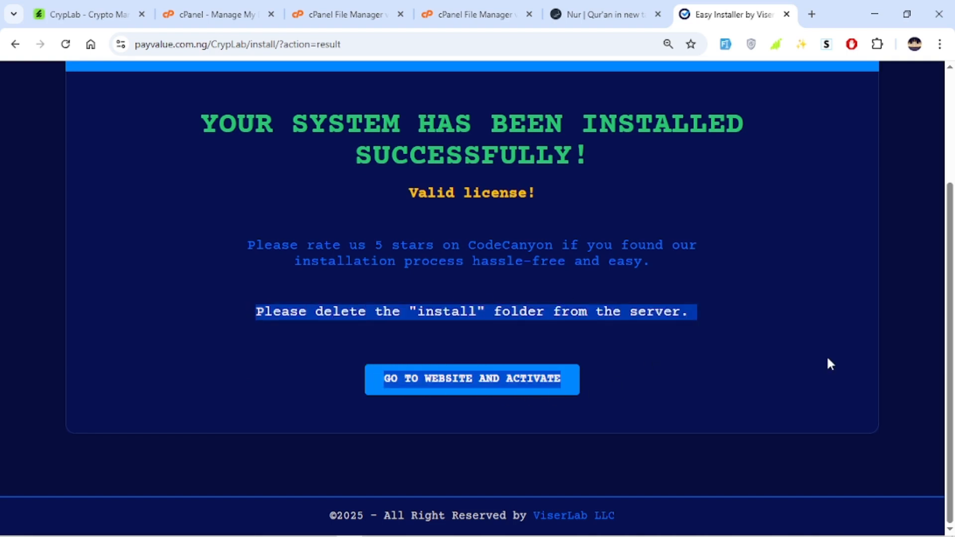
pyautogui.click(757, 318)
# Move the install folder inside public_html/CrypLab to the trash in File Manager
pyautogui.click(338, 14)
pyautogui.click(306, 131)
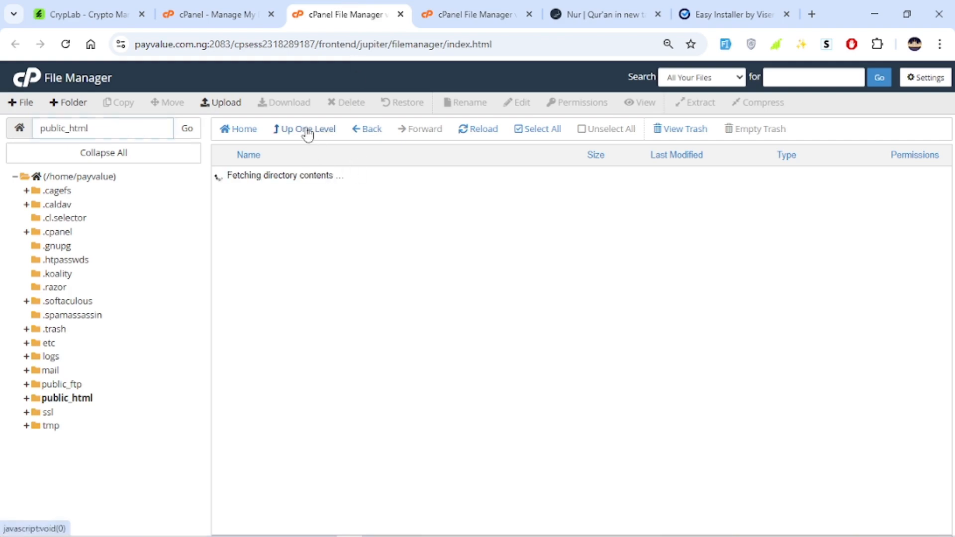
pyautogui.click(325, 214)
pyautogui.doubleClick(324, 214)
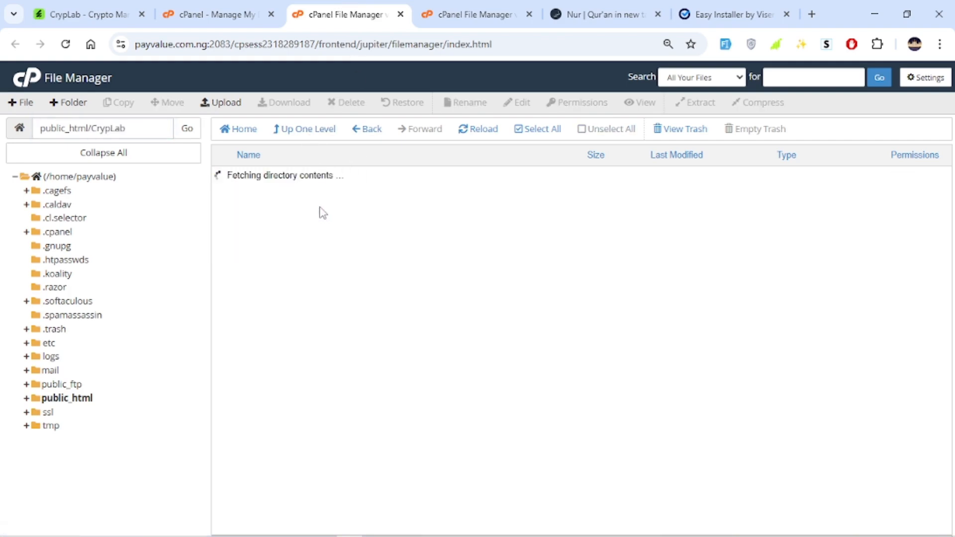
pyautogui.click(287, 234)
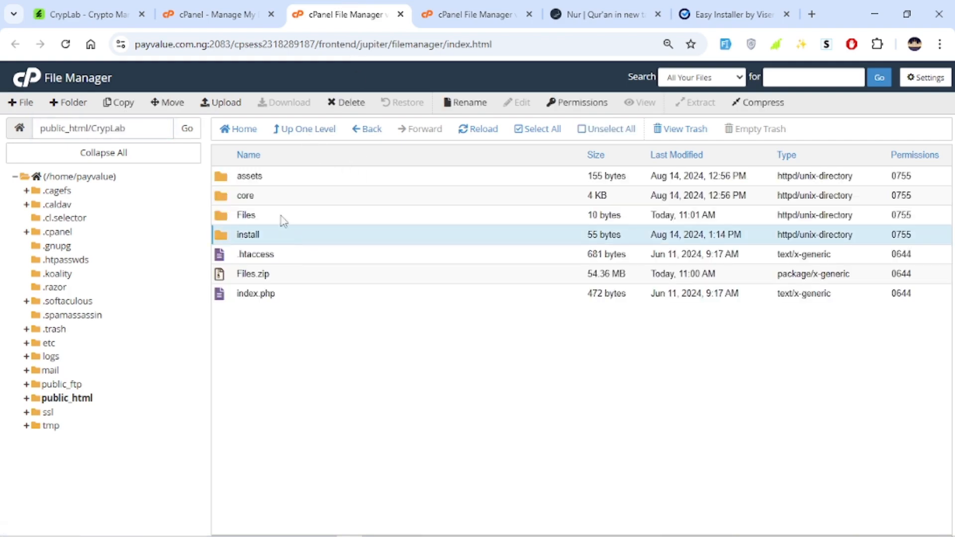
pyautogui.click(360, 104)
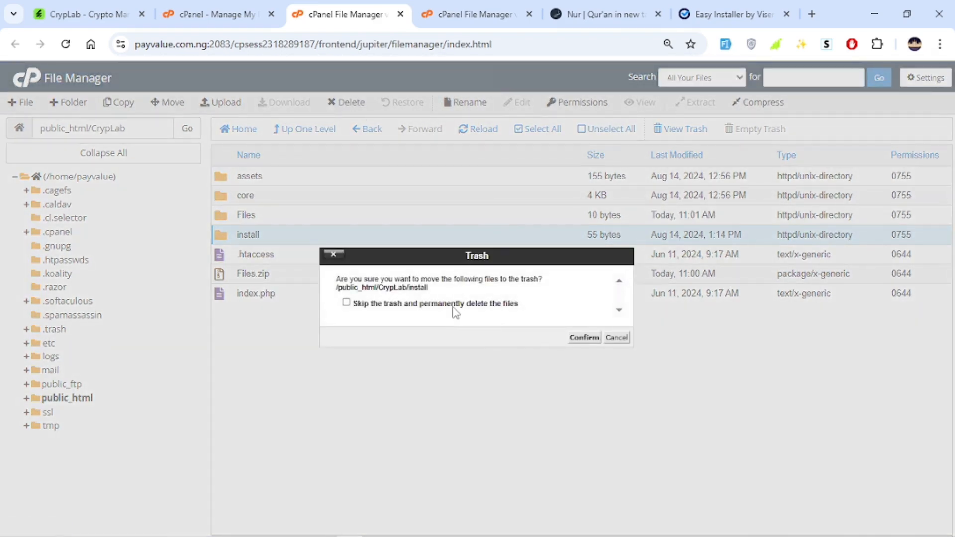
pyautogui.click(577, 338)
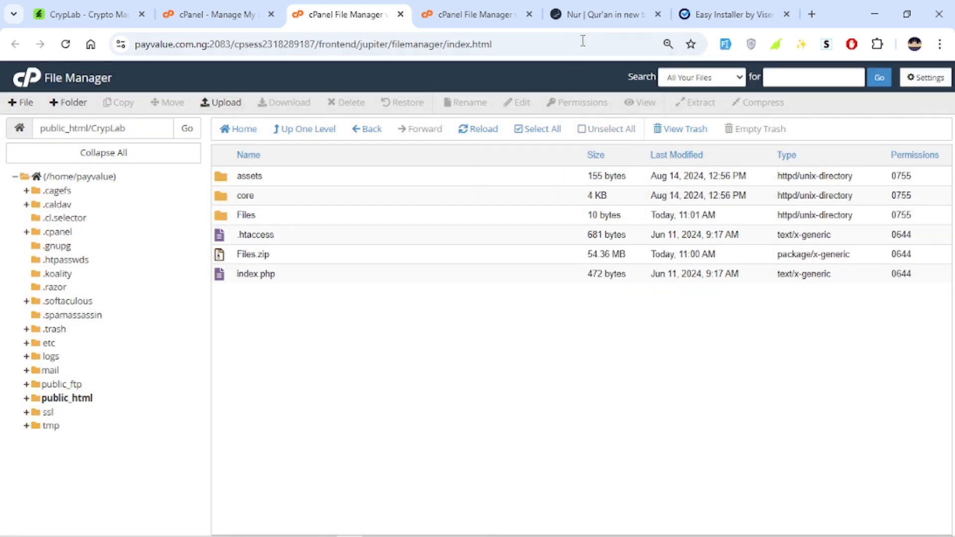
# Browse the installed CrypLab home page, including its Account and language menus
pyautogui.click(731, 13)
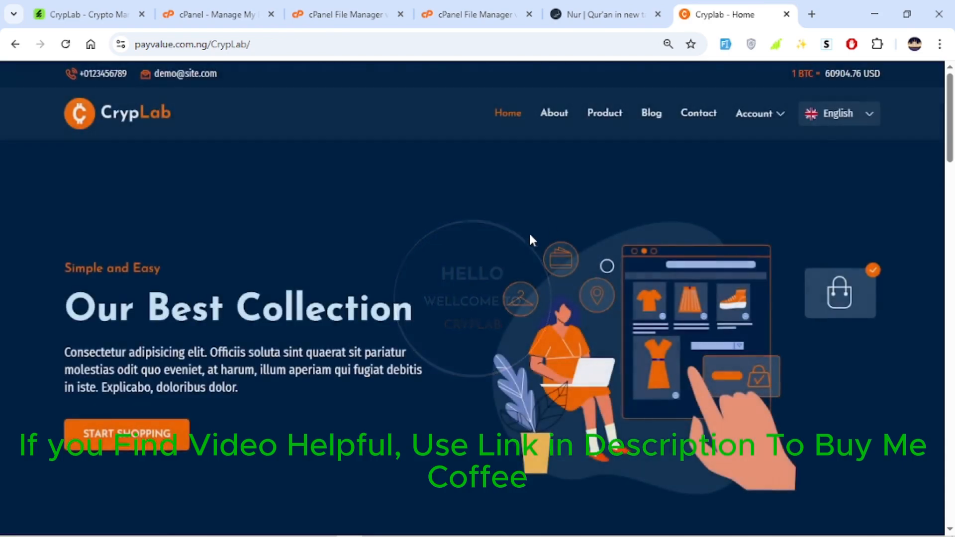
pyautogui.scroll(-8, 601, 202)
pyautogui.scroll(-15, 601, 199)
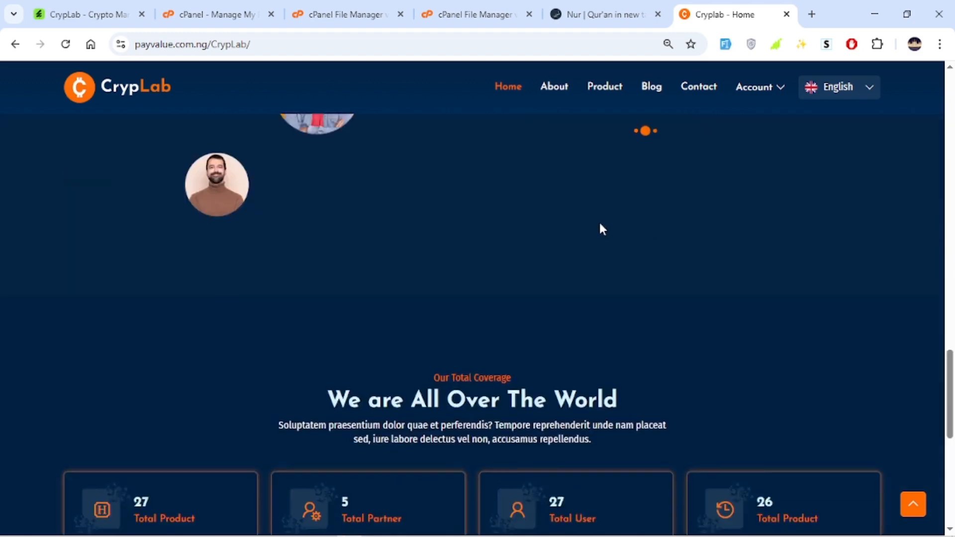
pyautogui.scroll(10, 585, 226)
pyautogui.scroll(10, 591, 150)
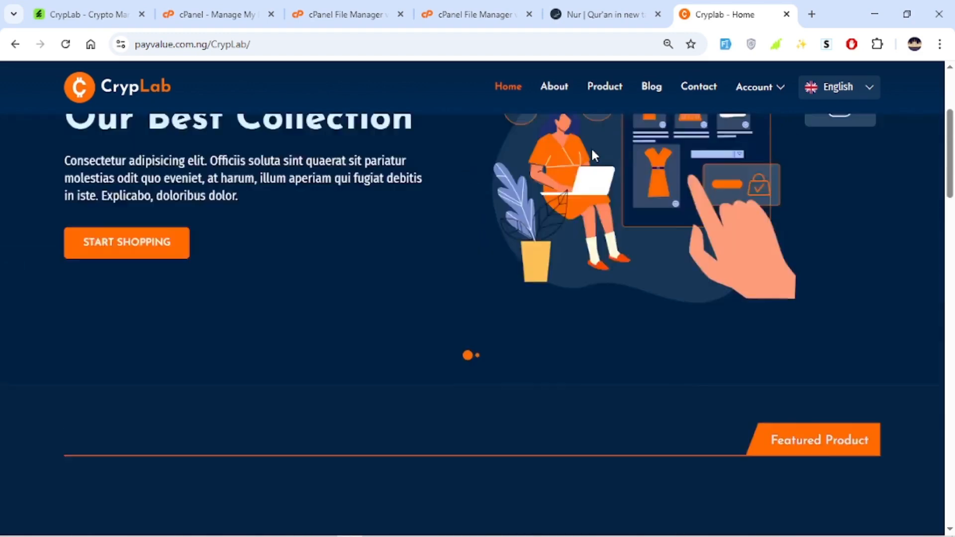
pyautogui.click(771, 115)
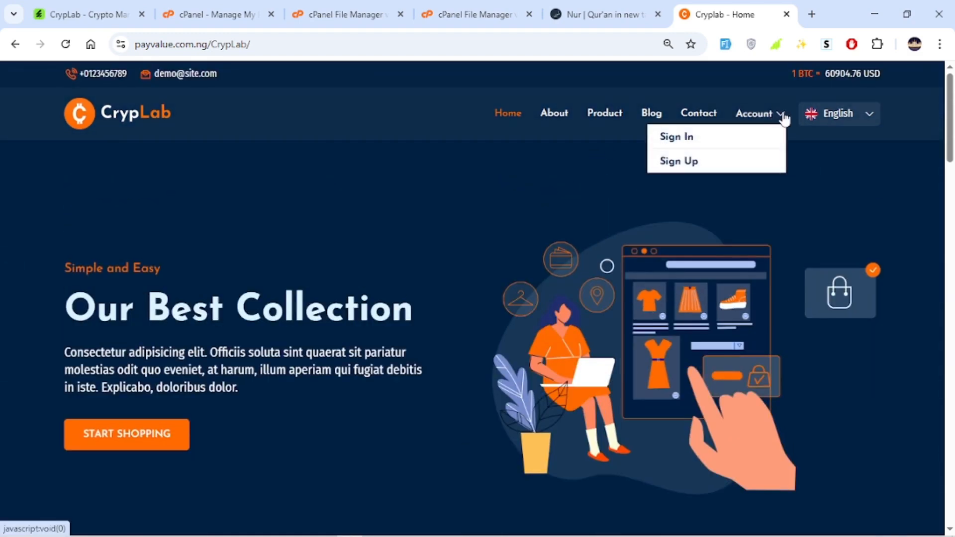
pyautogui.click(858, 115)
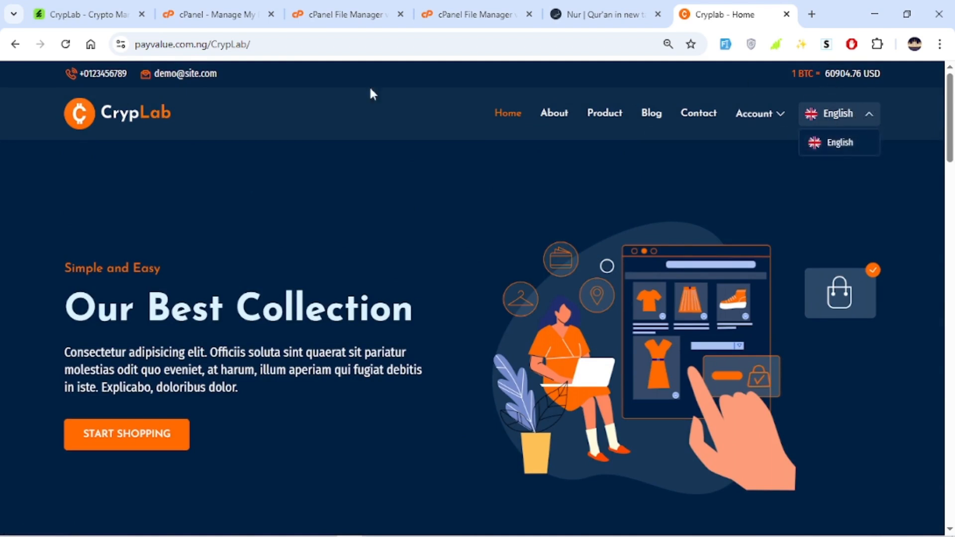
# Open the site's admin login page at payvalue.com.ng/CrypLab/admin
pyautogui.click(319, 44)
pyautogui.click(337, 43)
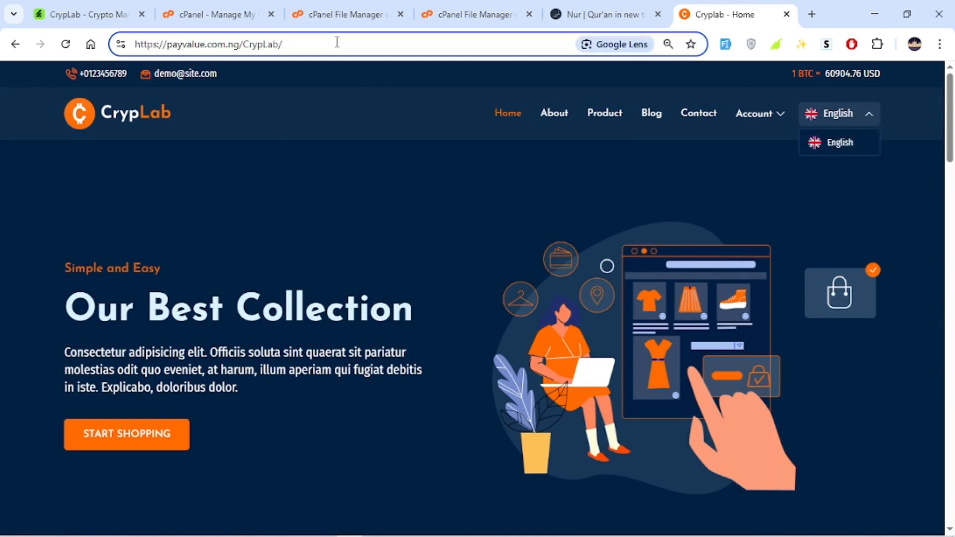
pyautogui.write('adm')
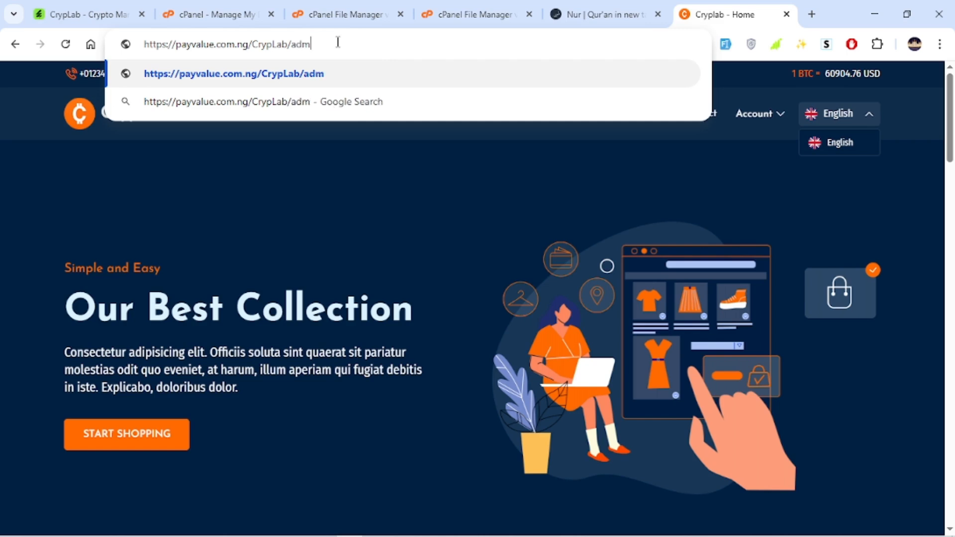
pyautogui.write('in')
pyautogui.press('Return')
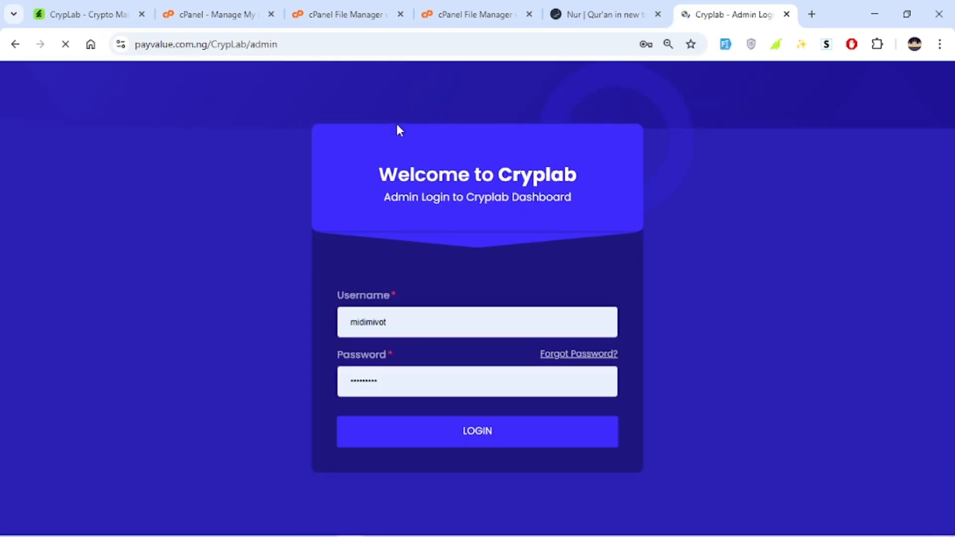
# Log in to the CrypLab admin dashboard with the admin username and password
pyautogui.click(416, 319)
pyautogui.moveTo(417, 319); pyautogui.dragTo(304, 299)
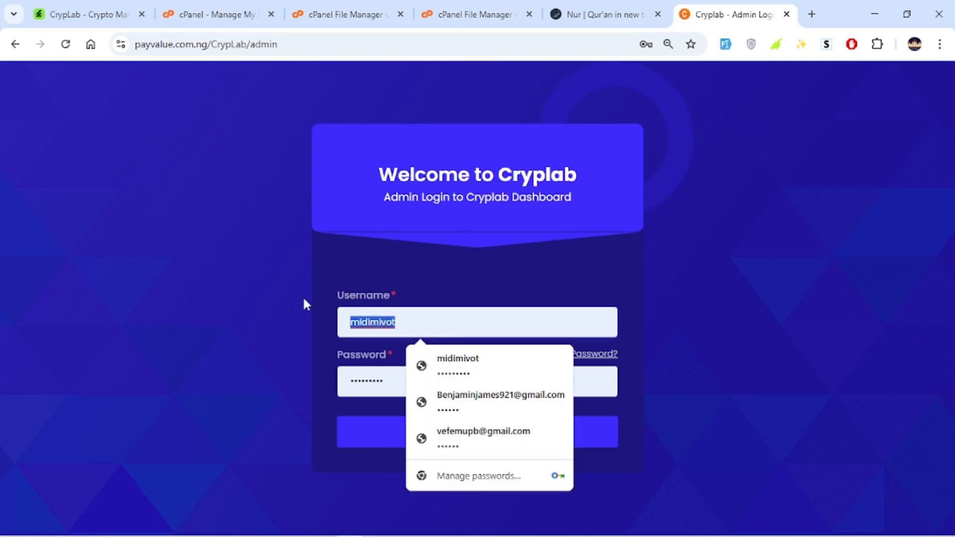
pyautogui.write('tommy')
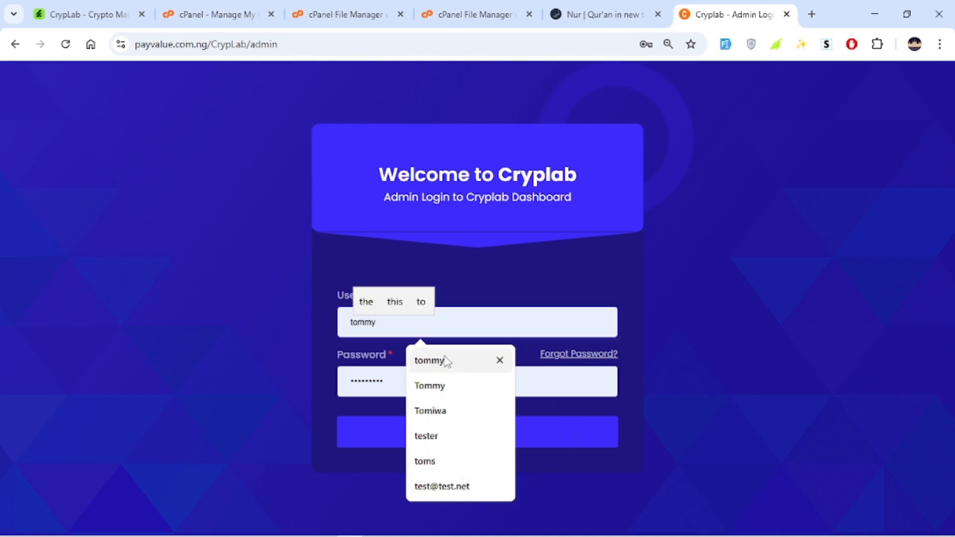
pyautogui.click(455, 386)
pyautogui.press('Tab')
pyautogui.press('BackSpace')
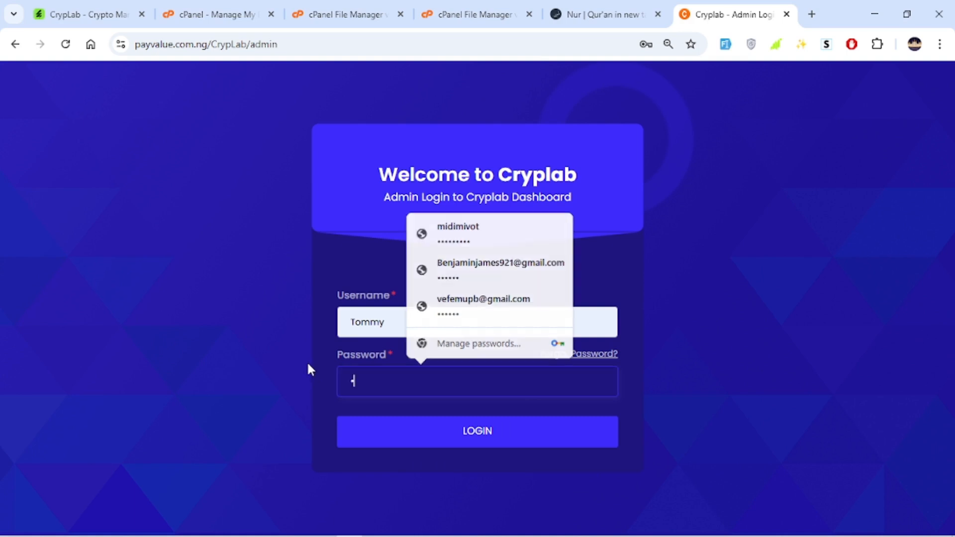
pyautogui.write('•••••••')
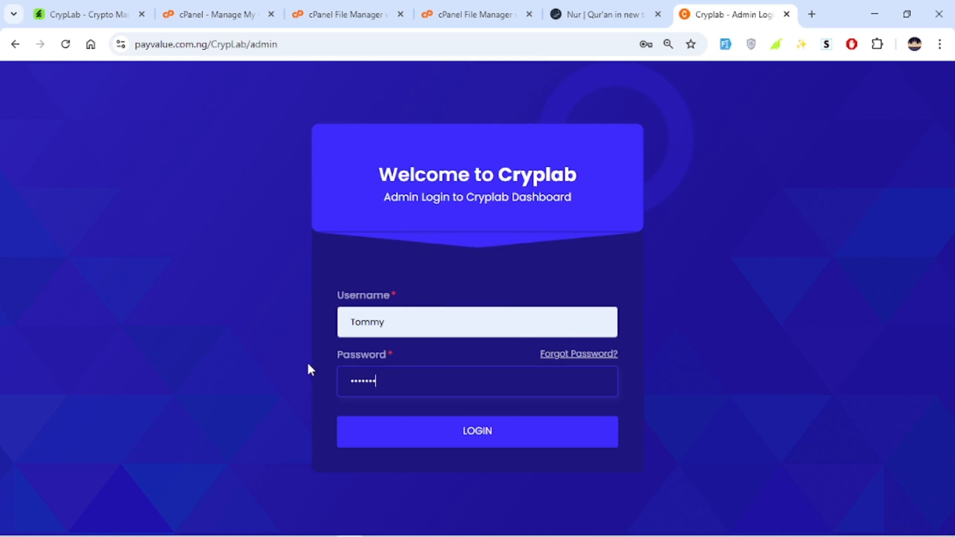
pyautogui.write('•')
pyautogui.click(452, 435)
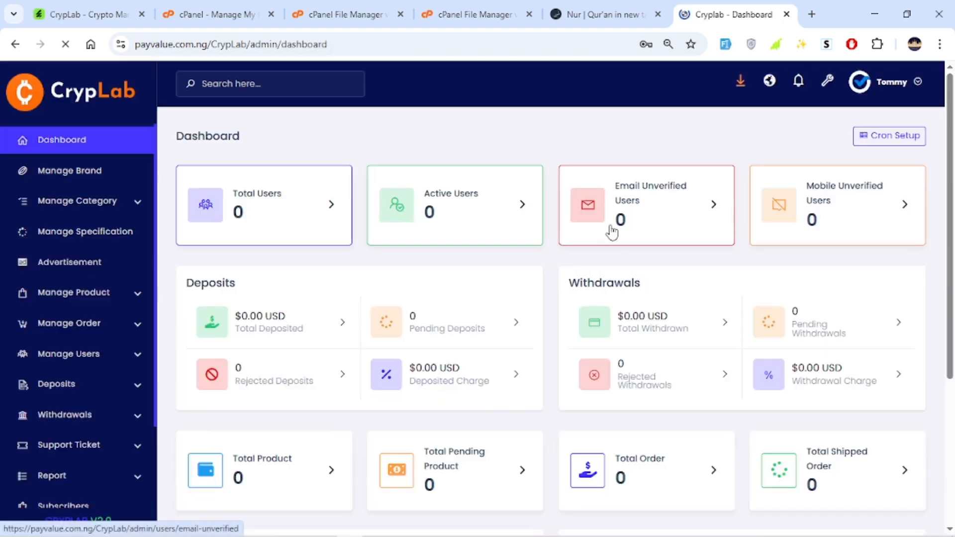
# Review the dashboard, dismiss the browser's password warning, and inspect the Exchange Rate job's actions on the Cron Jobs page
pyautogui.scroll(-8, 238, 219)
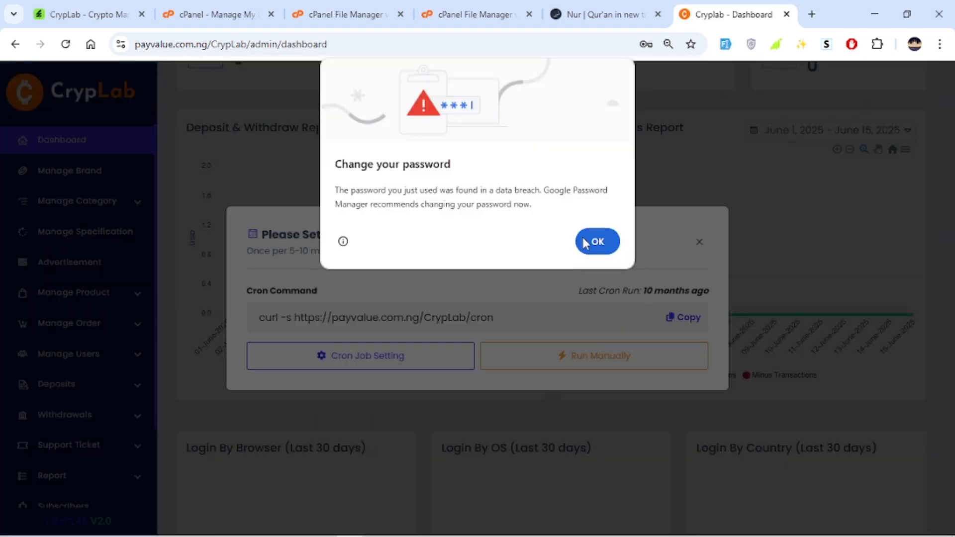
pyautogui.click(592, 242)
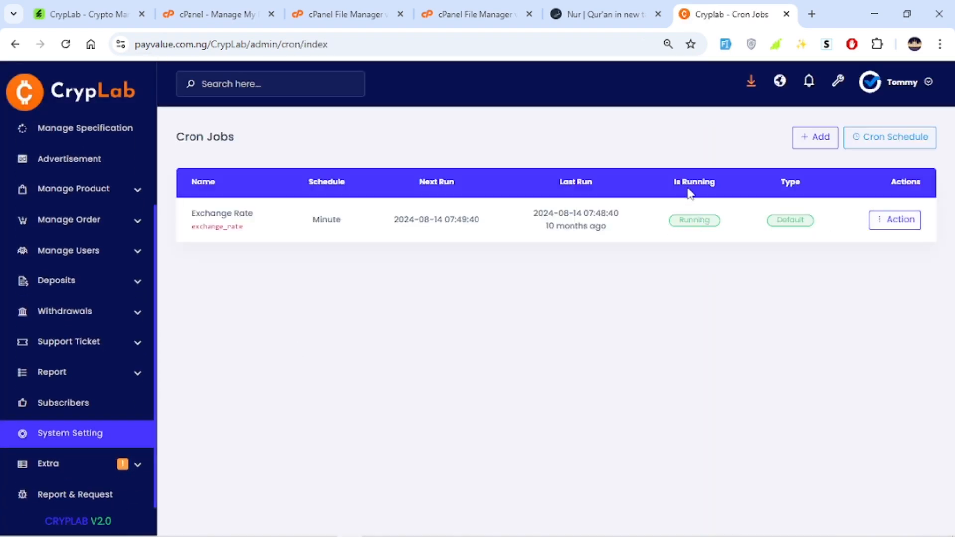
pyautogui.moveTo(708, 227); pyautogui.dragTo(643, 219)
pyautogui.click(771, 254)
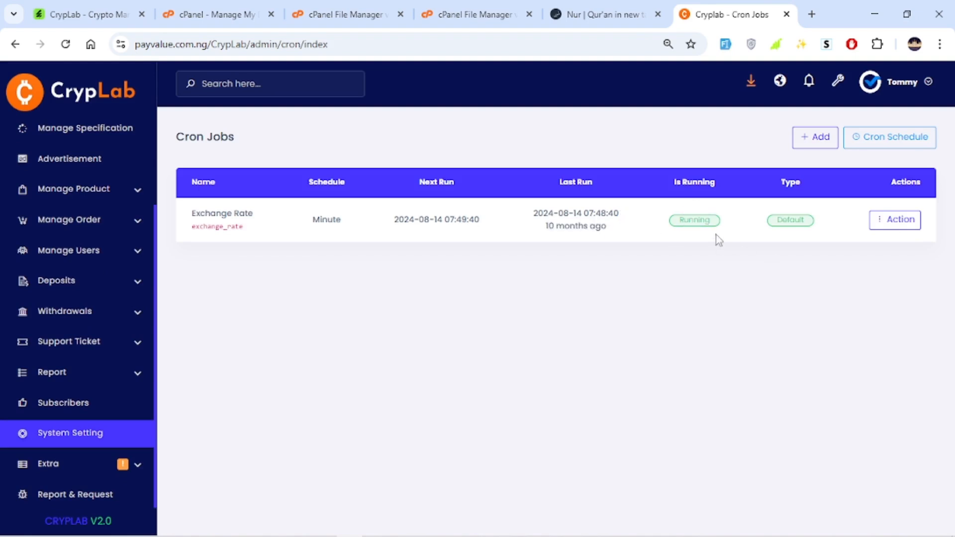
pyautogui.click(902, 224)
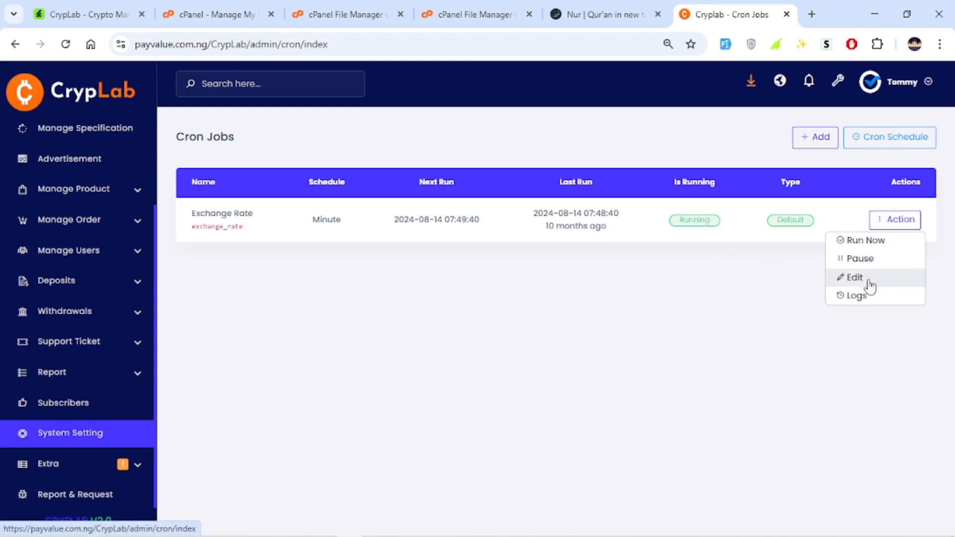
pyautogui.click(478, 276)
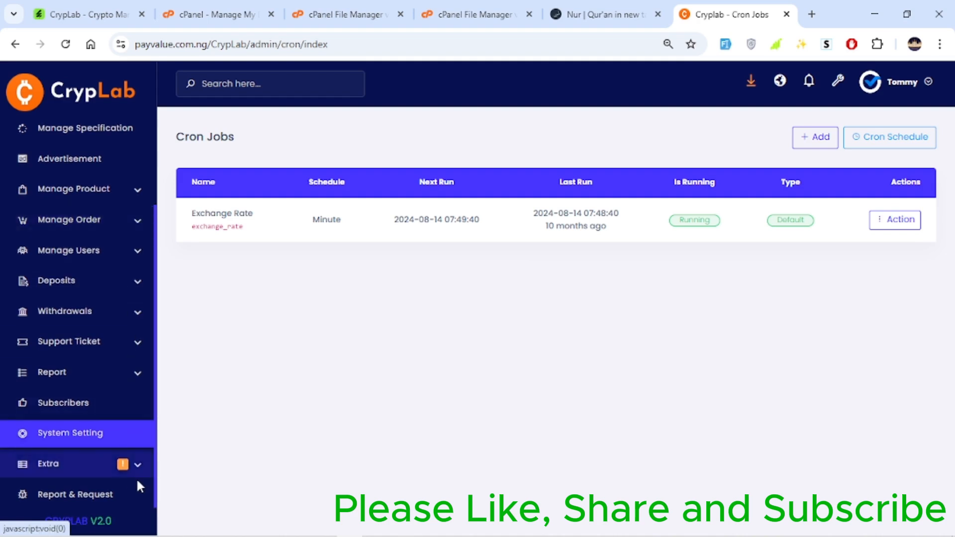
# Browse the Category and Sub Category pages and the Manage Product submenu in the admin sidebar
pyautogui.scroll(2, 109, 199)
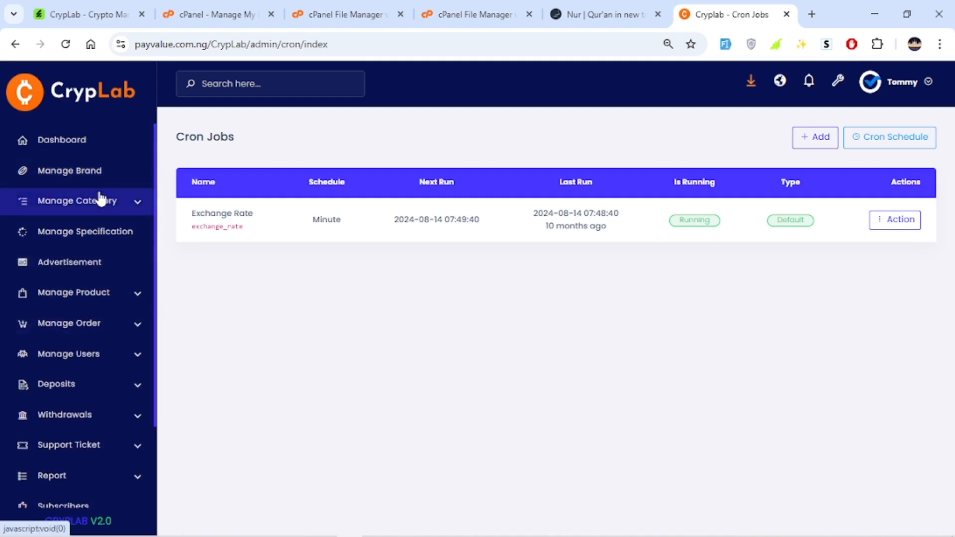
pyautogui.click(101, 199)
pyautogui.click(112, 249)
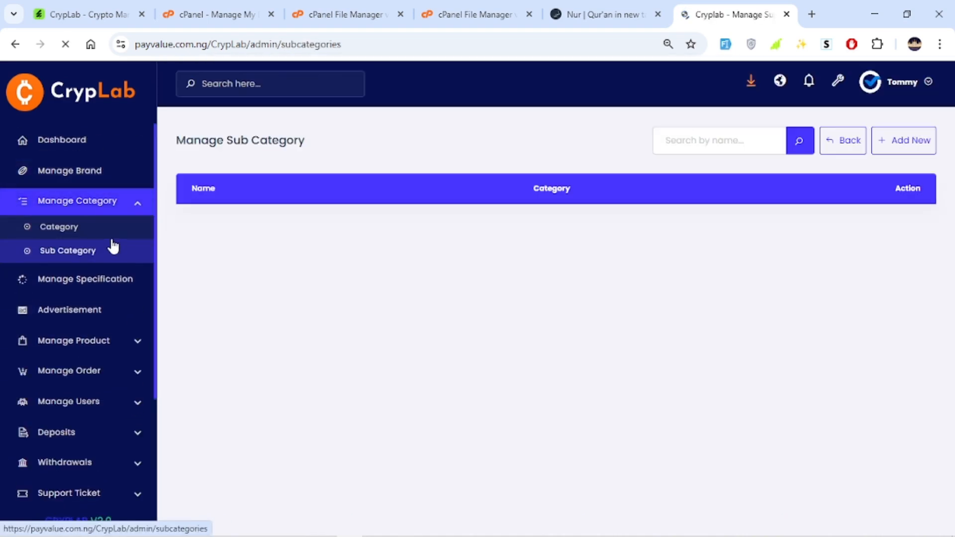
pyautogui.click(30, 235)
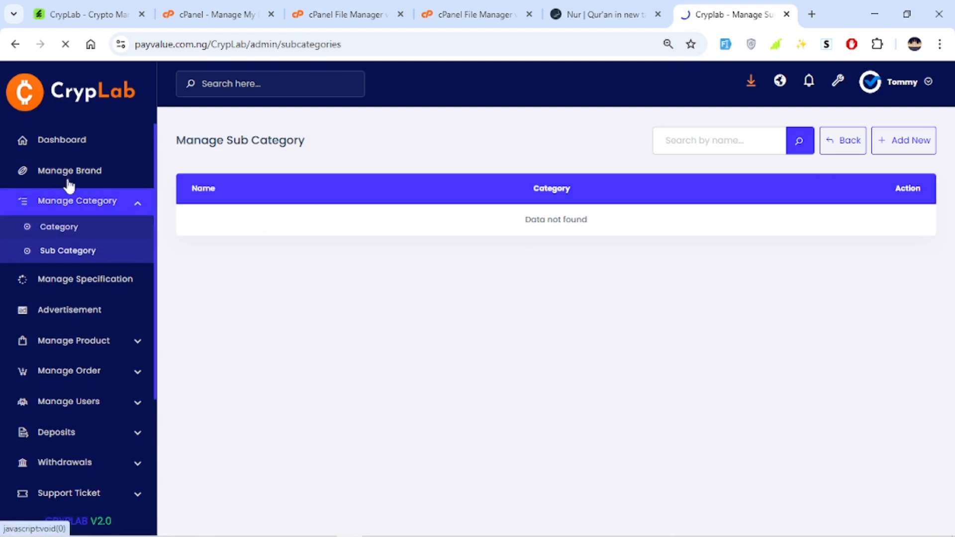
pyautogui.scroll(-3, 94, 289)
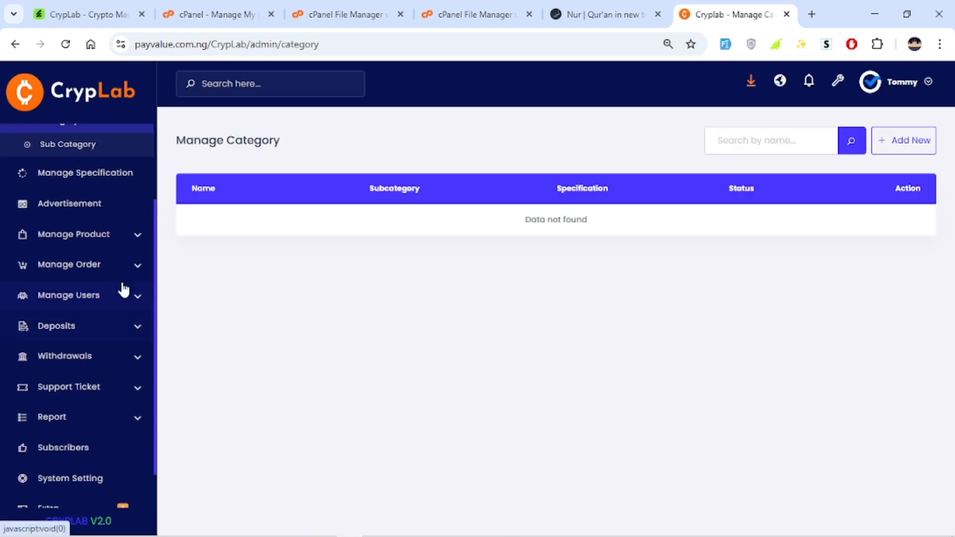
pyautogui.click(117, 244)
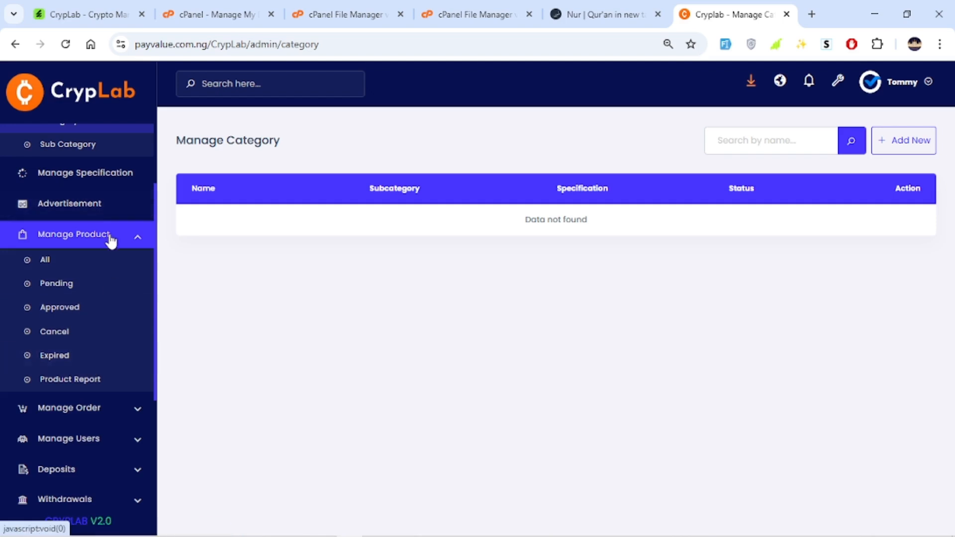
pyautogui.click(112, 241)
pyautogui.scroll(2, 145, 219)
# Log out of the admin panel and open the site's home page at payvalue.com.ng/CrypLab/
pyautogui.click(904, 85)
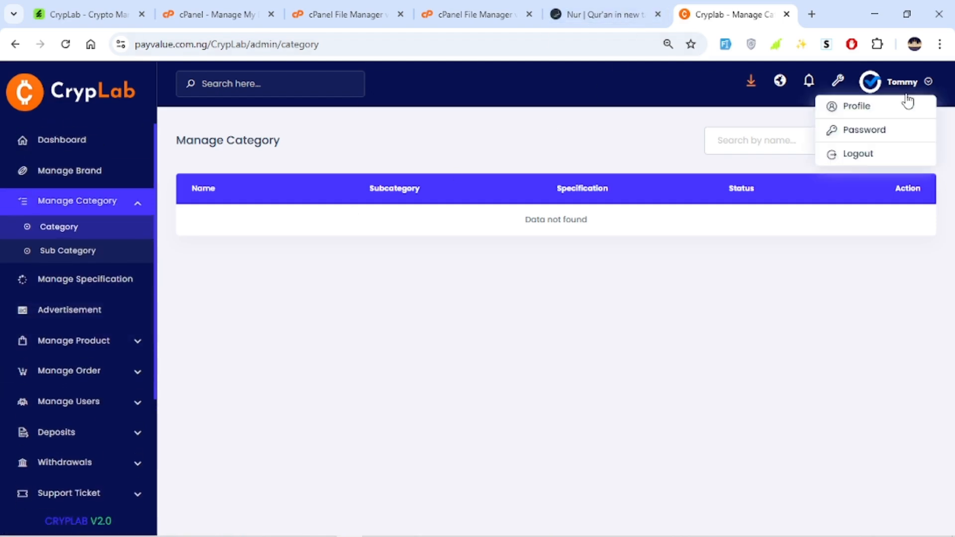
pyautogui.click(857, 158)
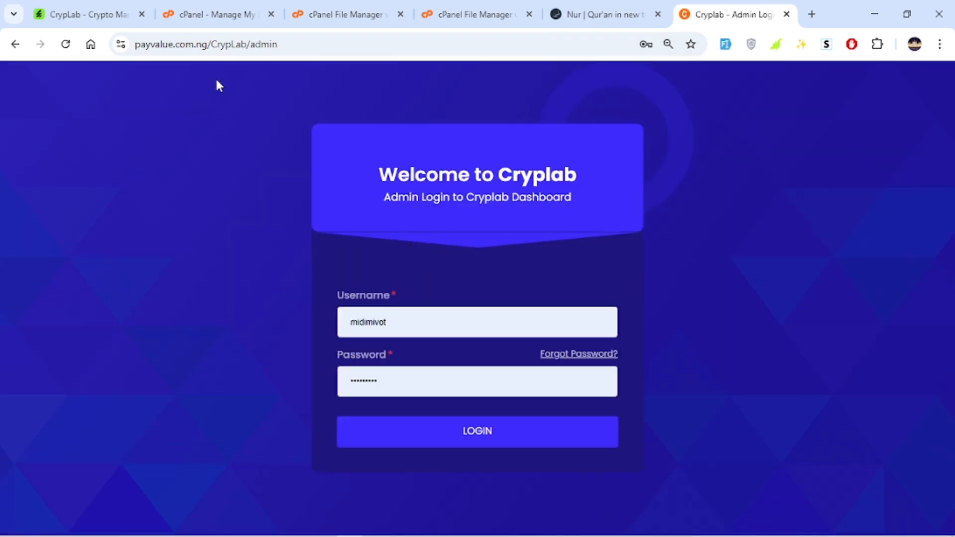
pyautogui.click(259, 43)
pyautogui.doubleClick(293, 44)
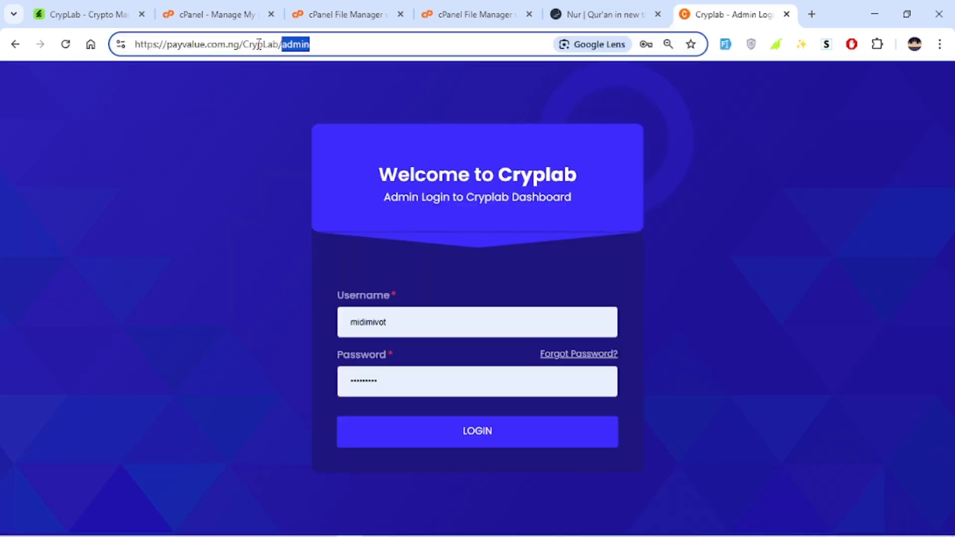
pyautogui.press('BackSpace')
pyautogui.press('Return')
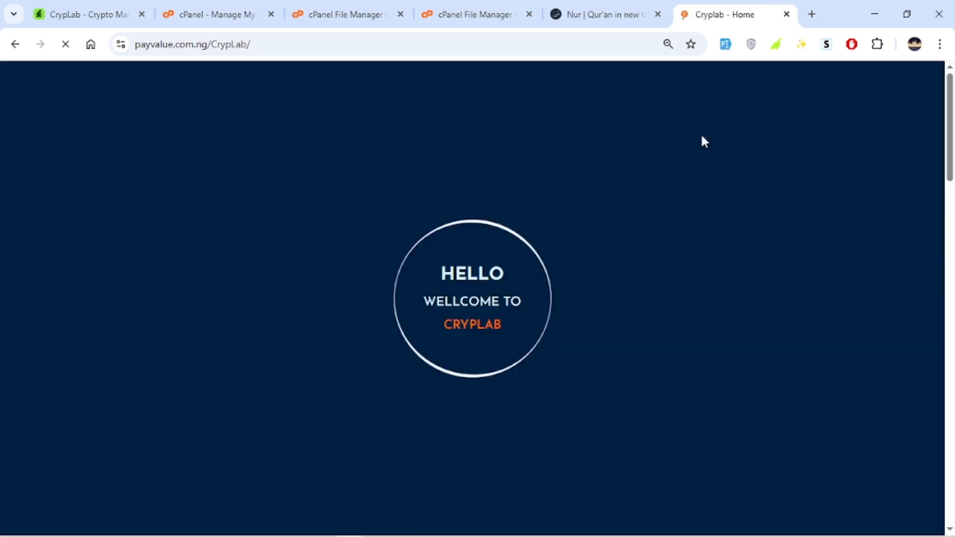
# Scroll through the public home page sections and its Account menu
pyautogui.scroll(-7, 708, 142)
pyautogui.scroll(-7, 515, 184)
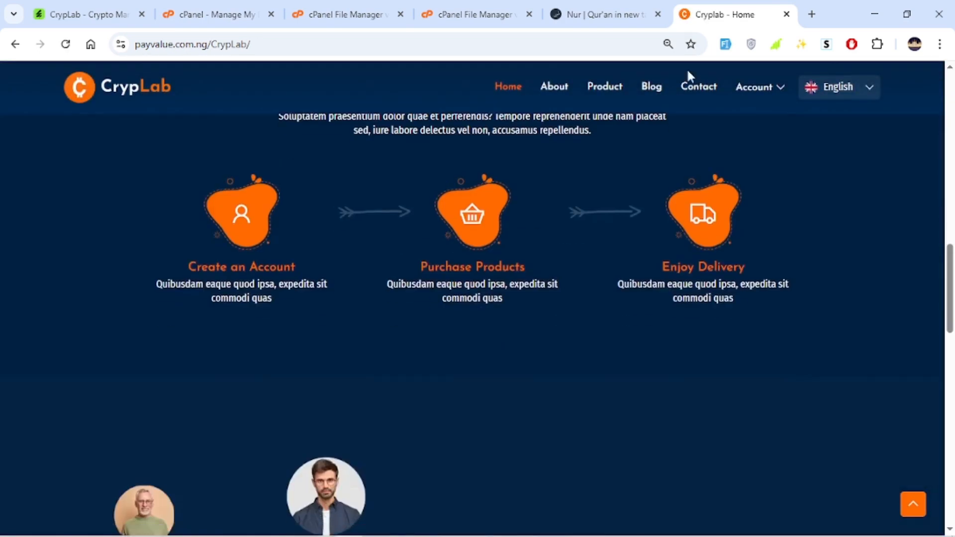
pyautogui.moveTo(744, 94)
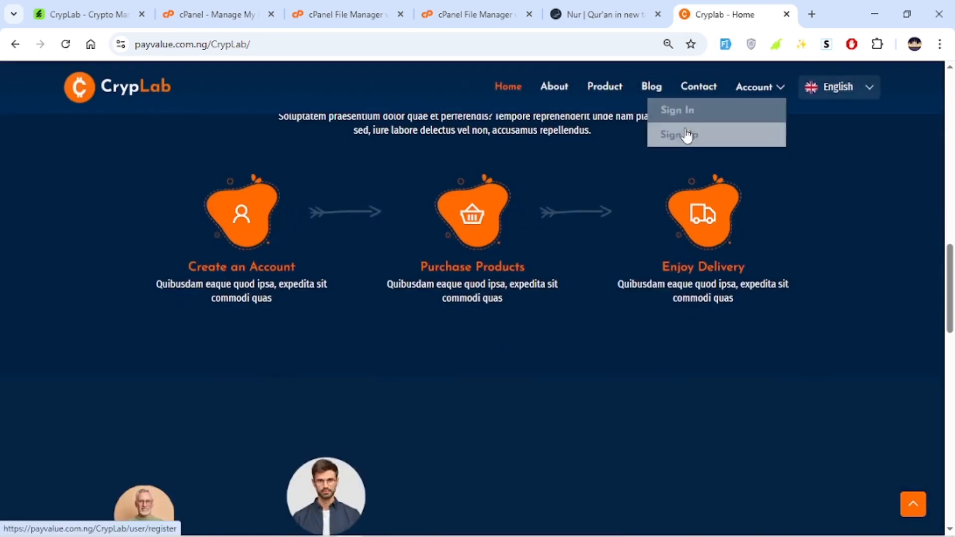
pyautogui.scroll(-15, 640, 258)
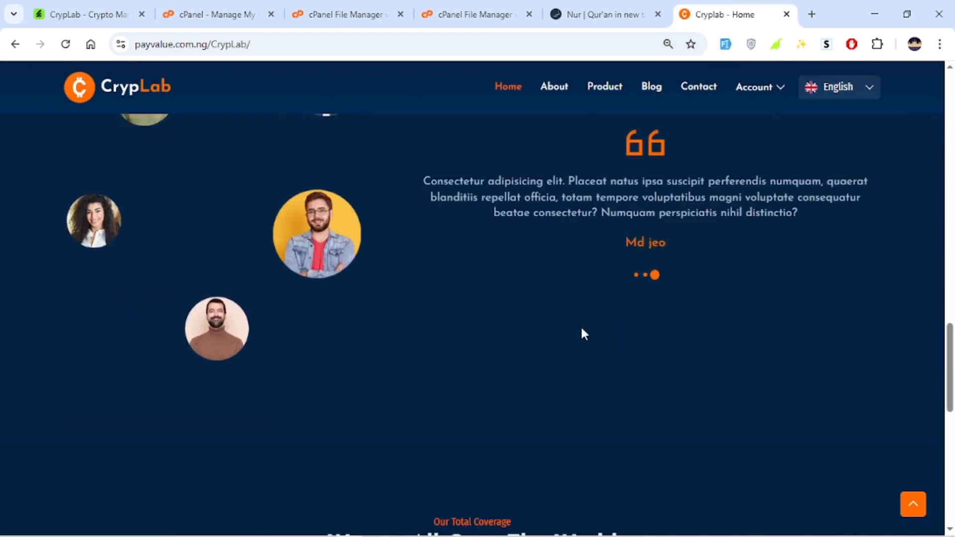
pyautogui.scroll(20, 571, 278)
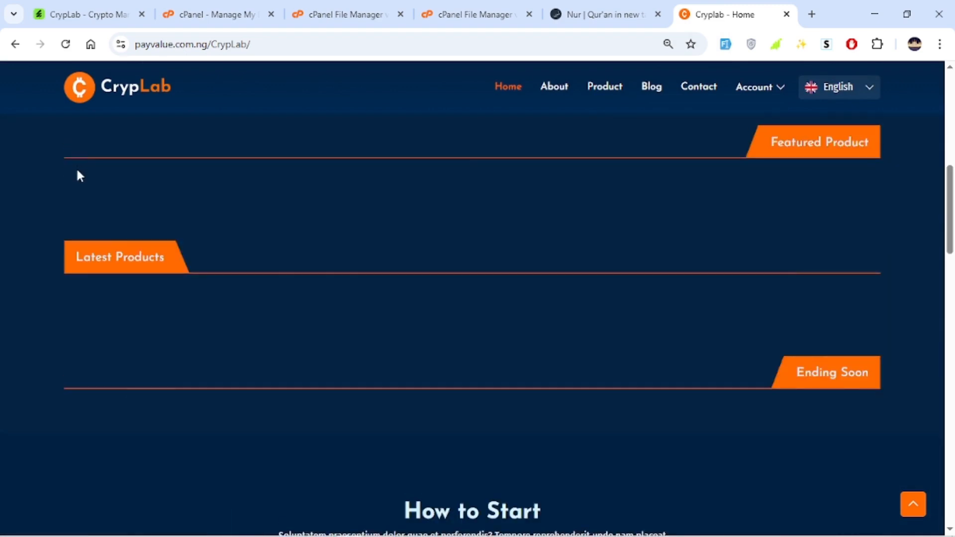